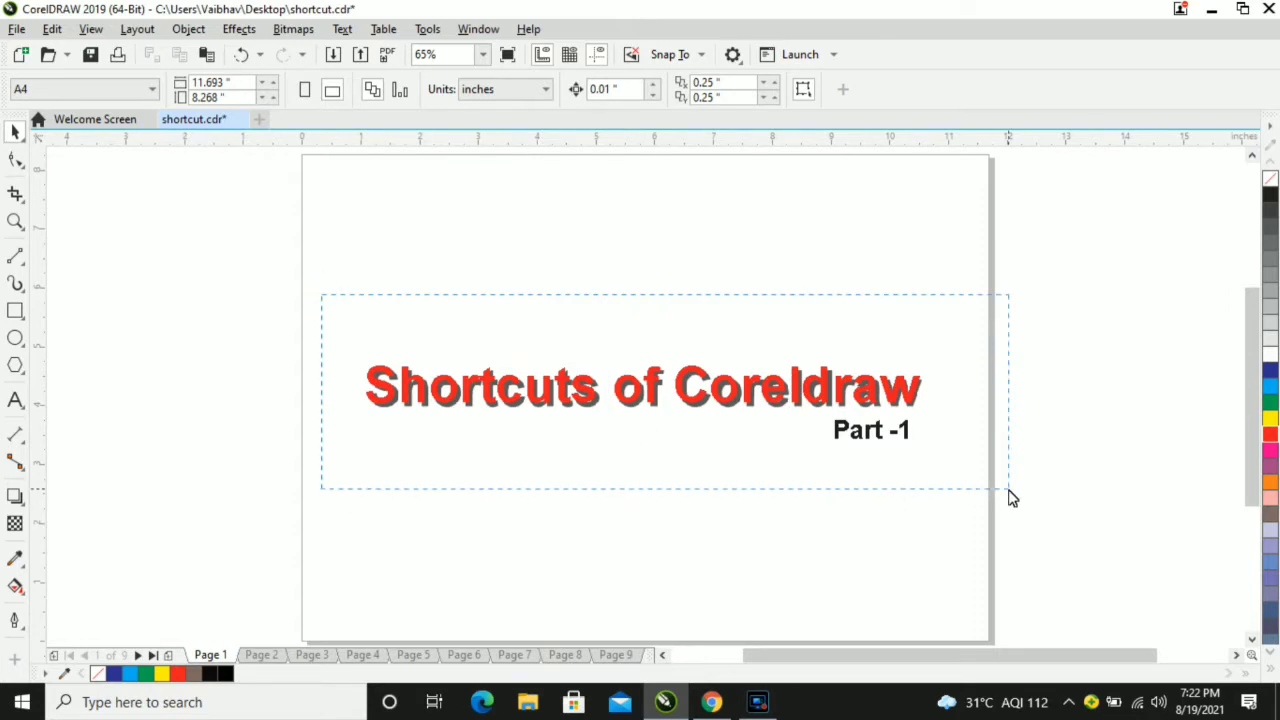
Go to page 2 of the document, which holds the Shift+F3 paragraph example
{"action": "left_click_drag", "start_coordinate": [740, 537], "coordinate": [914, 433]}
{"action": "left_click", "coordinate": [686, 484]}
{"action": "key", "text": "Page_Down"}
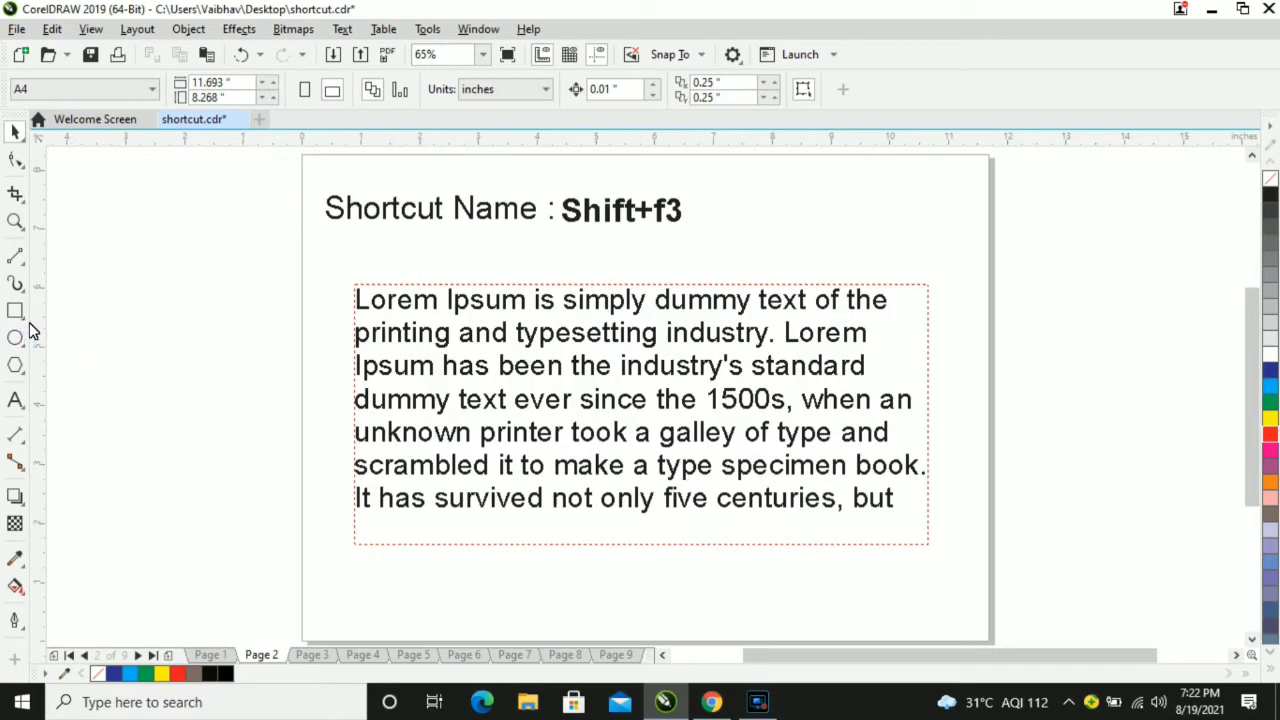
{"action": "left_click_drag", "start_coordinate": [723, 179], "coordinate": [557, 246]}
{"action": "left_click", "coordinate": [750, 247]}
Manually capitalize the first letters of "the" before 1500s and "galley" in the Lorem Ipsum paragraph
{"action": "left_click", "coordinate": [16, 404]}
{"action": "left_click", "coordinate": [463, 400]}
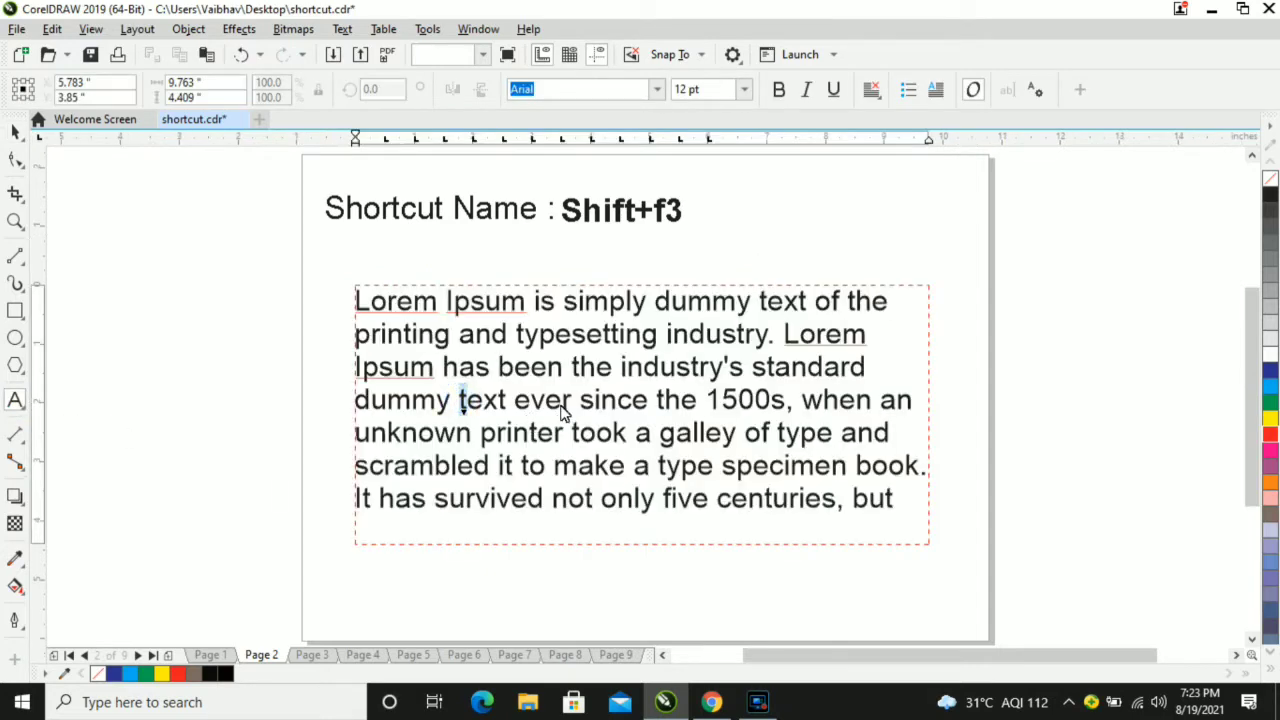
{"action": "left_click_drag", "start_coordinate": [580, 402], "coordinate": [596, 402]}
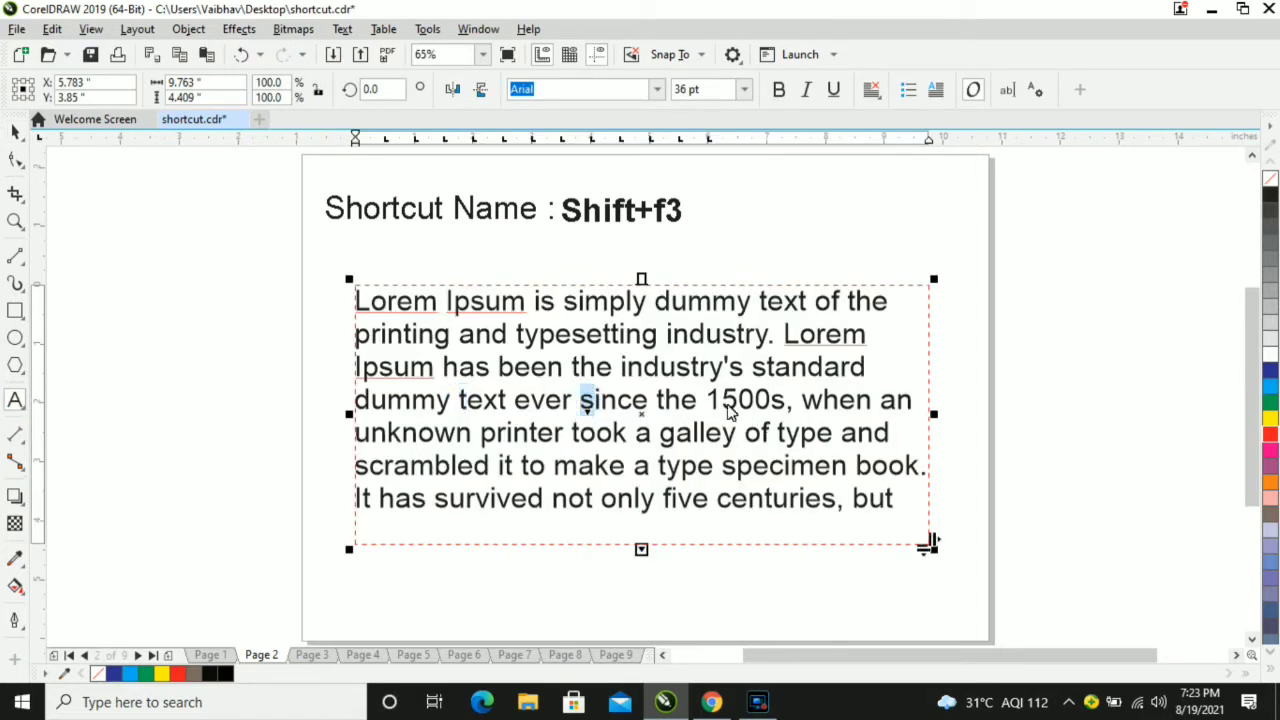
{"action": "left_click", "coordinate": [660, 402]}
{"action": "key", "text": "shift+F3"}
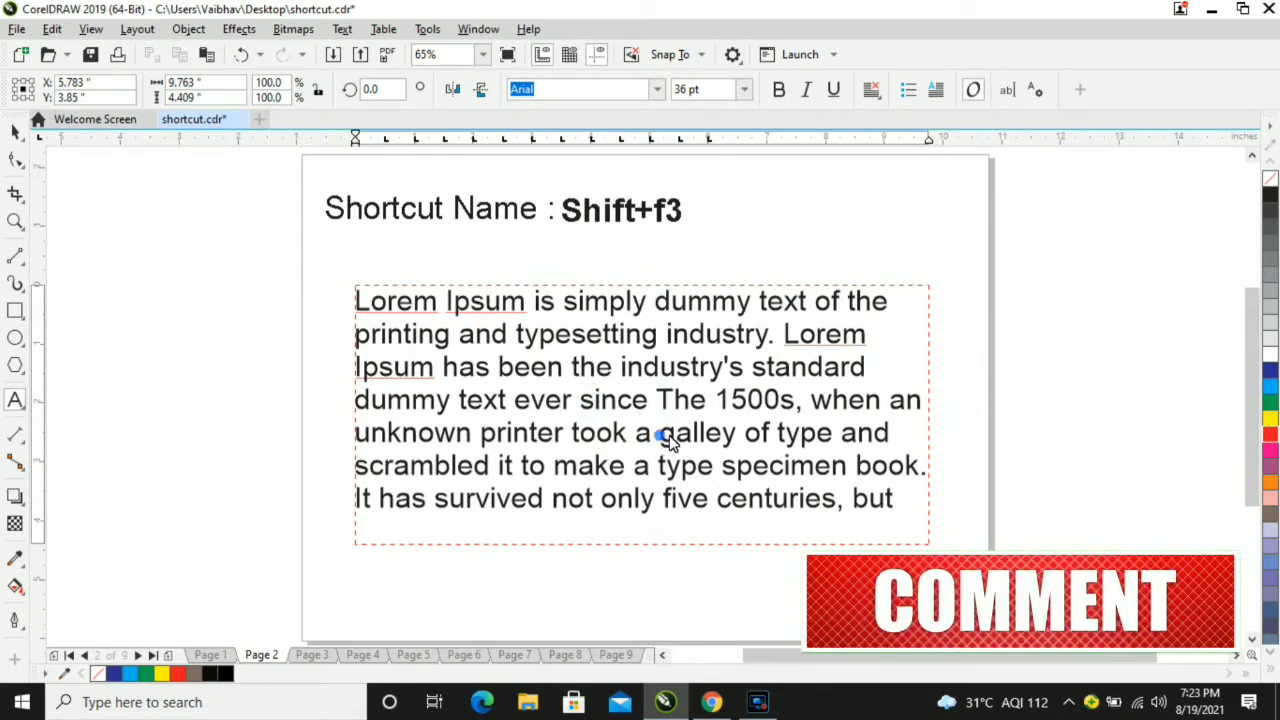
{"action": "left_click_drag", "start_coordinate": [659, 434], "coordinate": [675, 434]}
{"action": "key", "text": "shift+F3"}
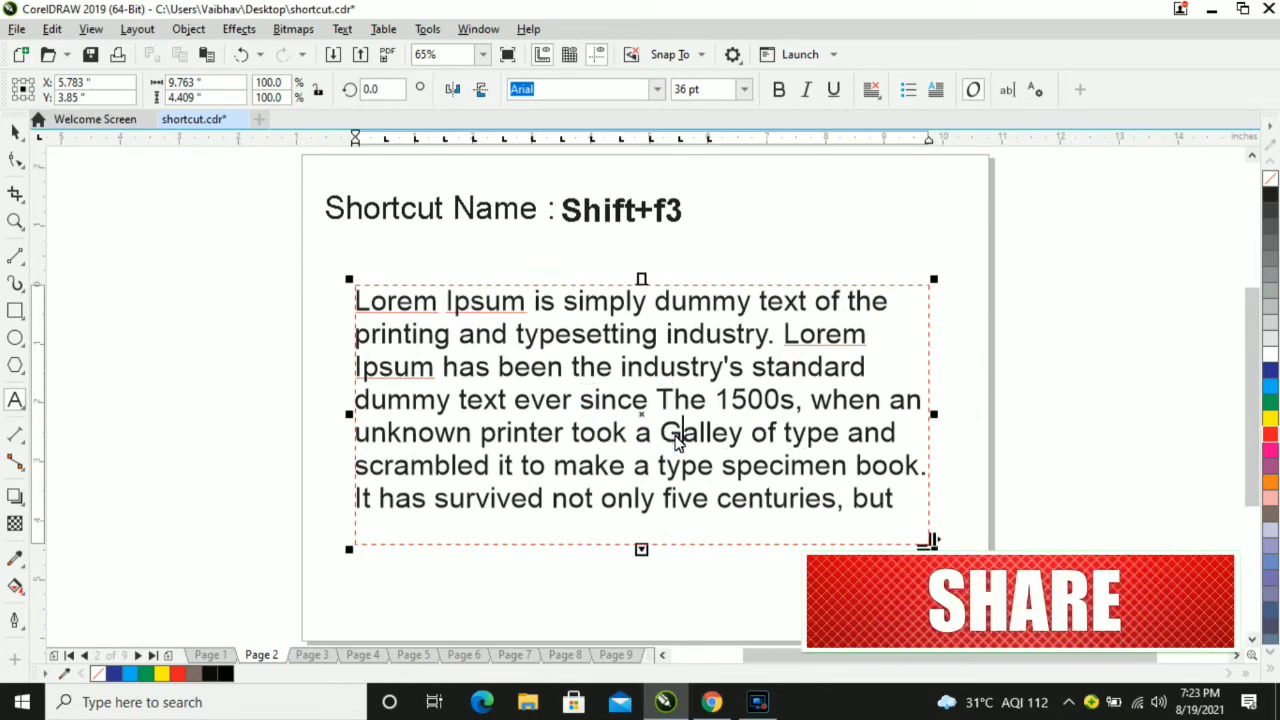
{"action": "left_click", "coordinate": [16, 131]}
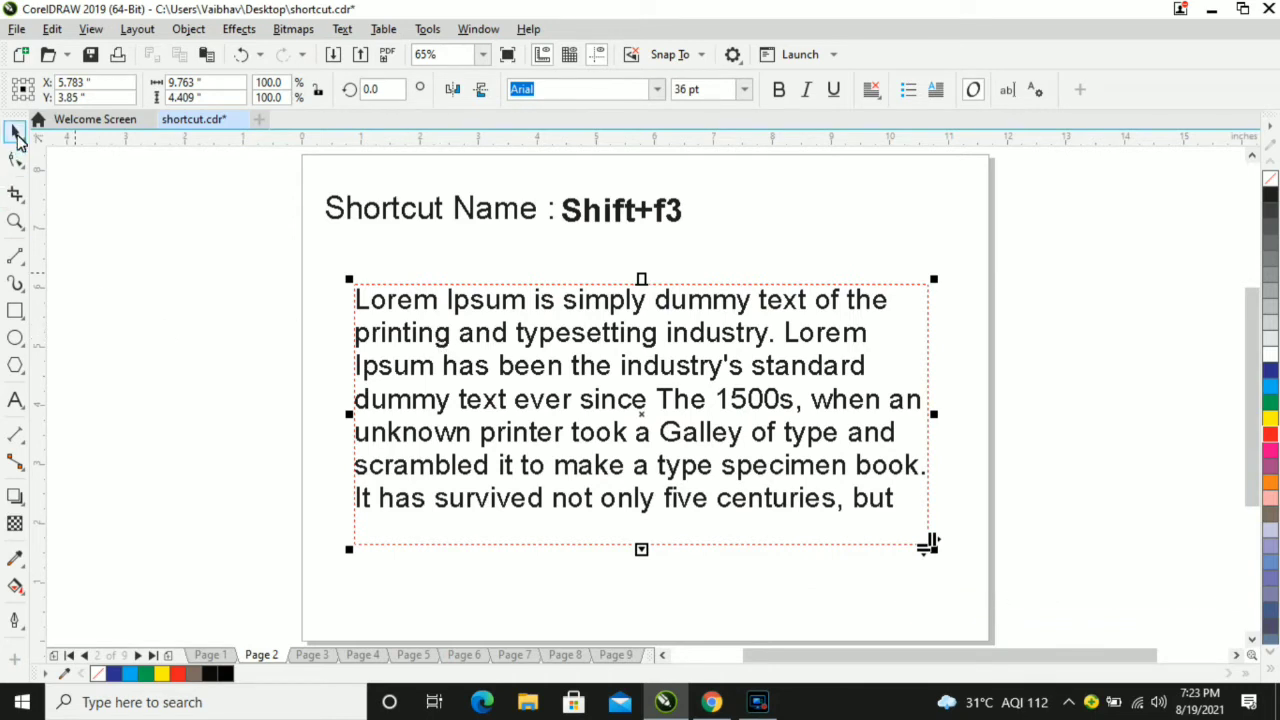
{"action": "left_click", "coordinate": [80, 222]}
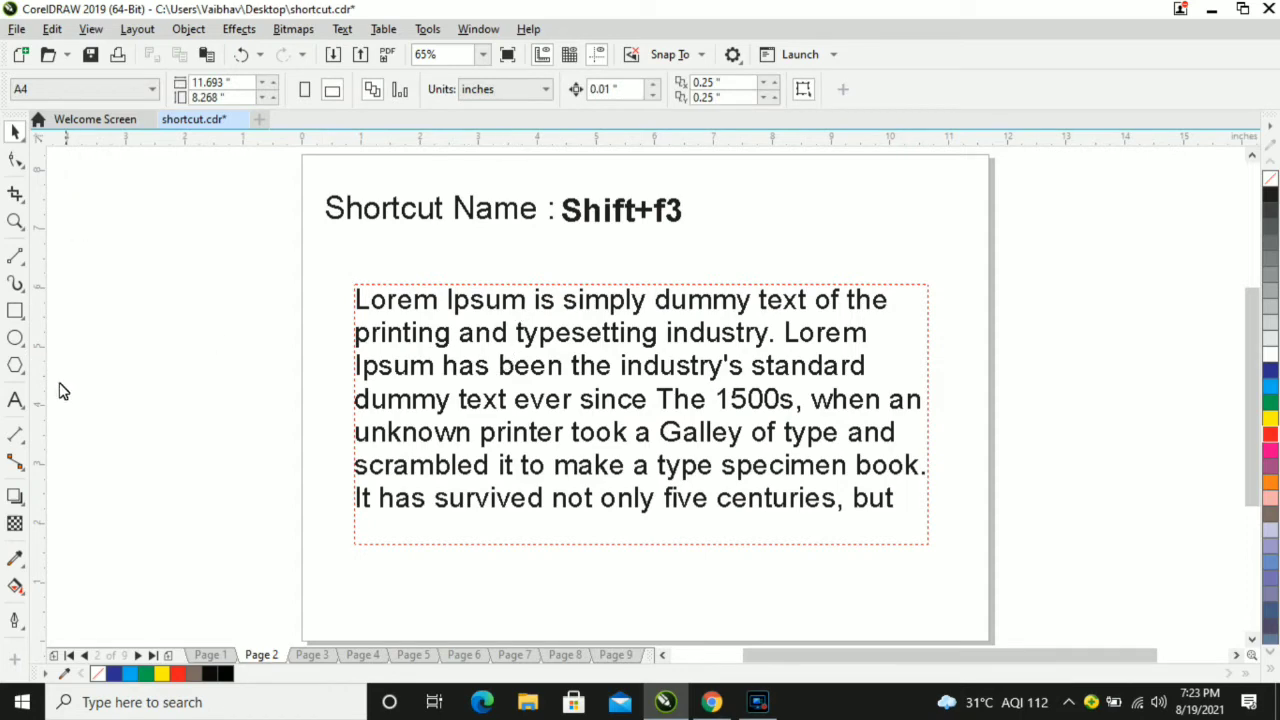
Select all the text in the Lorem Ipsum paragraph and change its case to lowercase
{"action": "left_click", "coordinate": [15, 399]}
{"action": "left_click", "coordinate": [490, 450]}
{"action": "key", "text": "ctrl+a"}
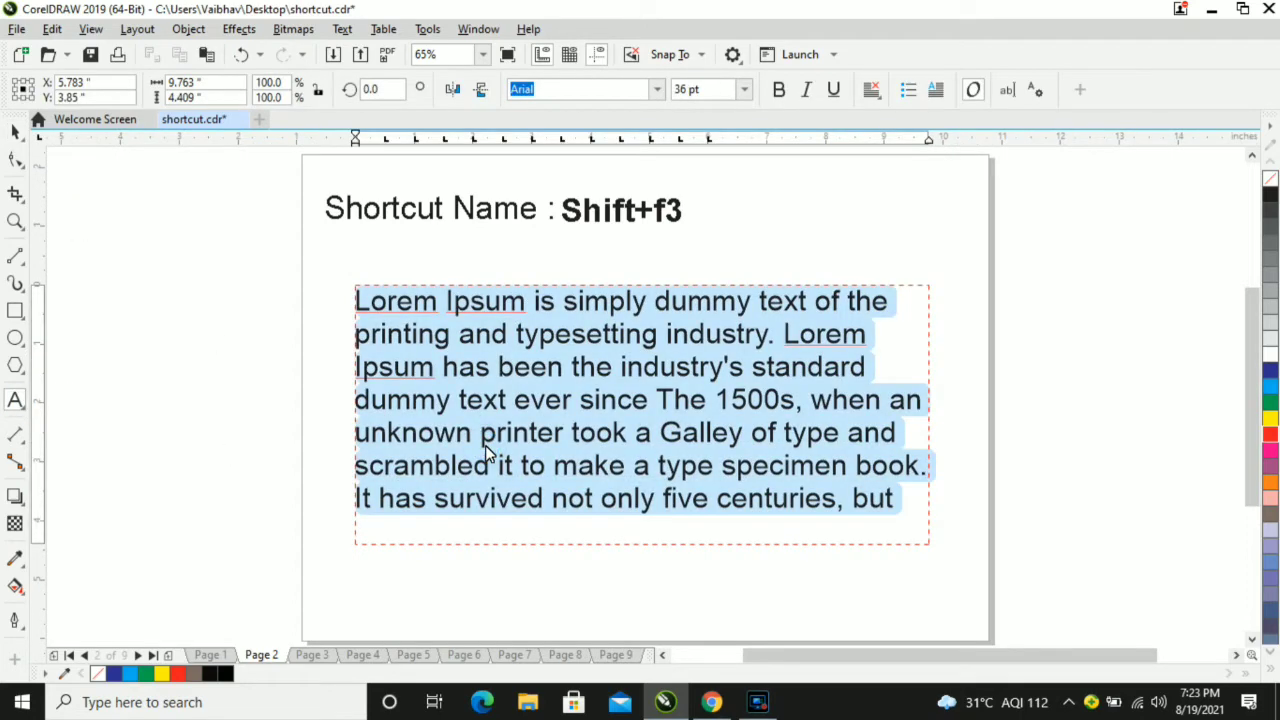
{"action": "key", "text": "shift+F3"}
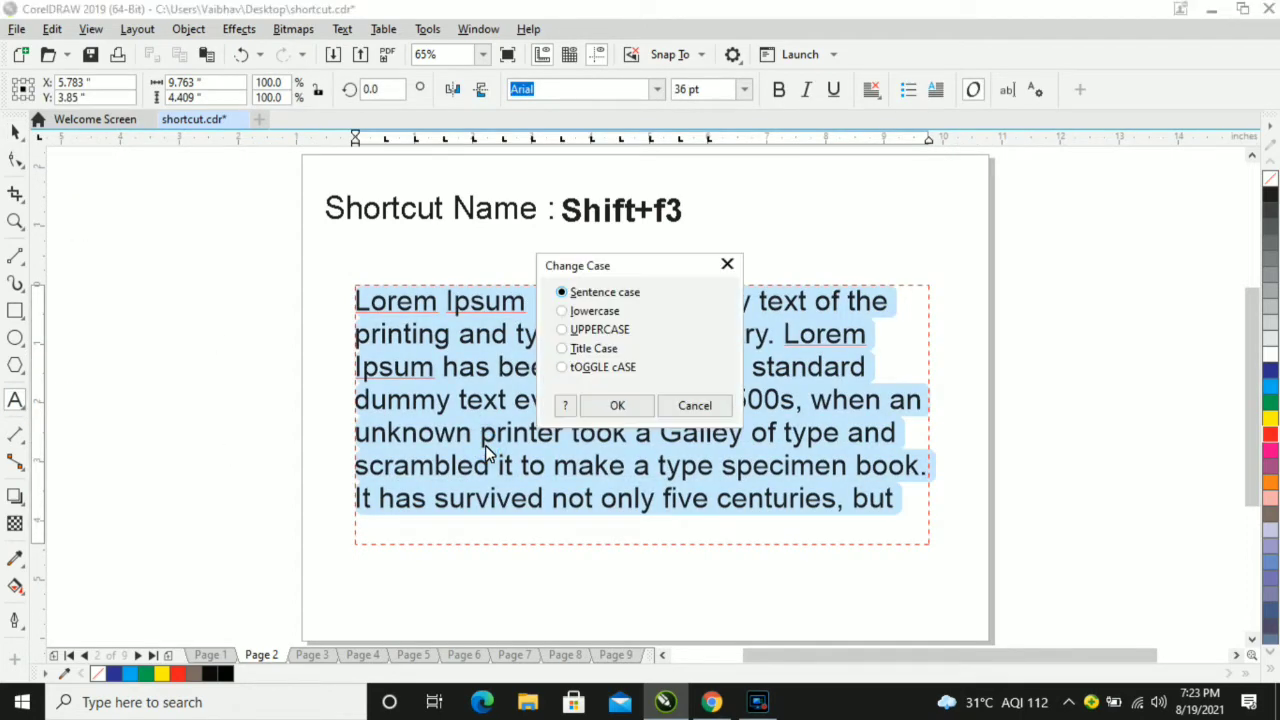
{"action": "left_click_drag", "start_coordinate": [645, 265], "coordinate": [1053, 312]}
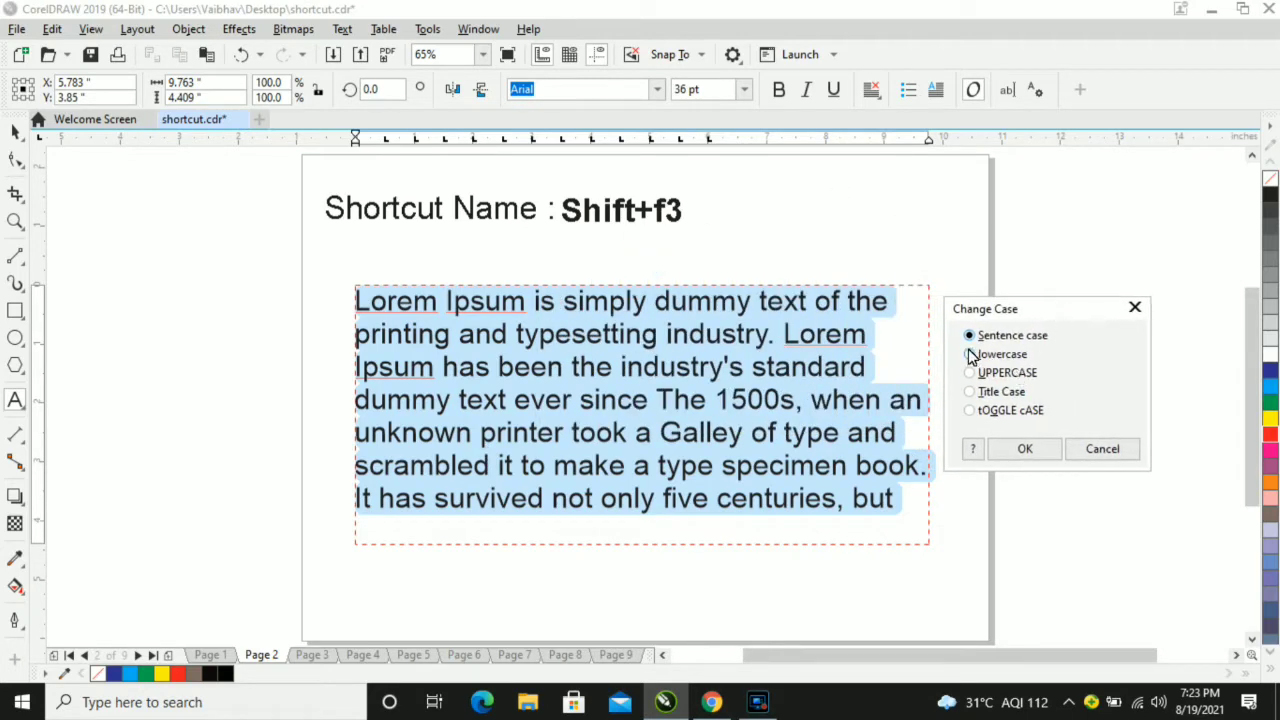
{"action": "left_click", "coordinate": [1024, 448]}
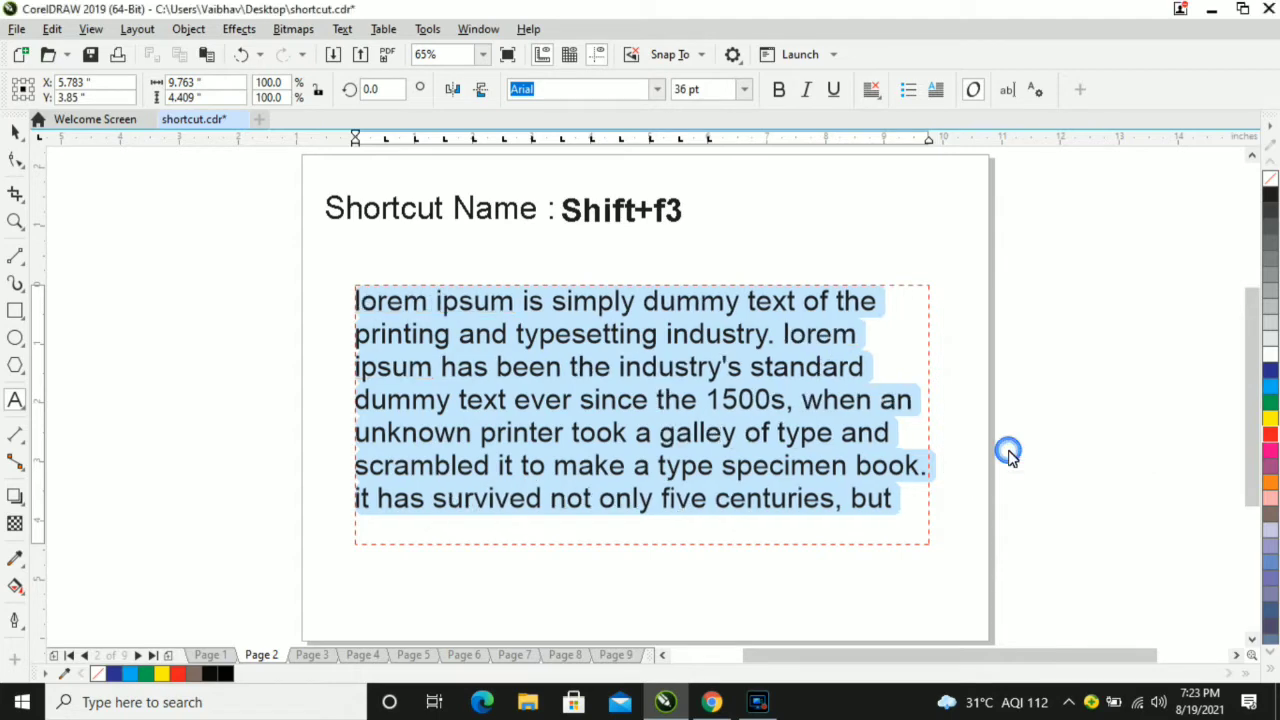
Change the case of the selected paragraph text to UPPERCASE, moving the Change Case dialog clear of the text
{"action": "key", "text": "shift+F3"}
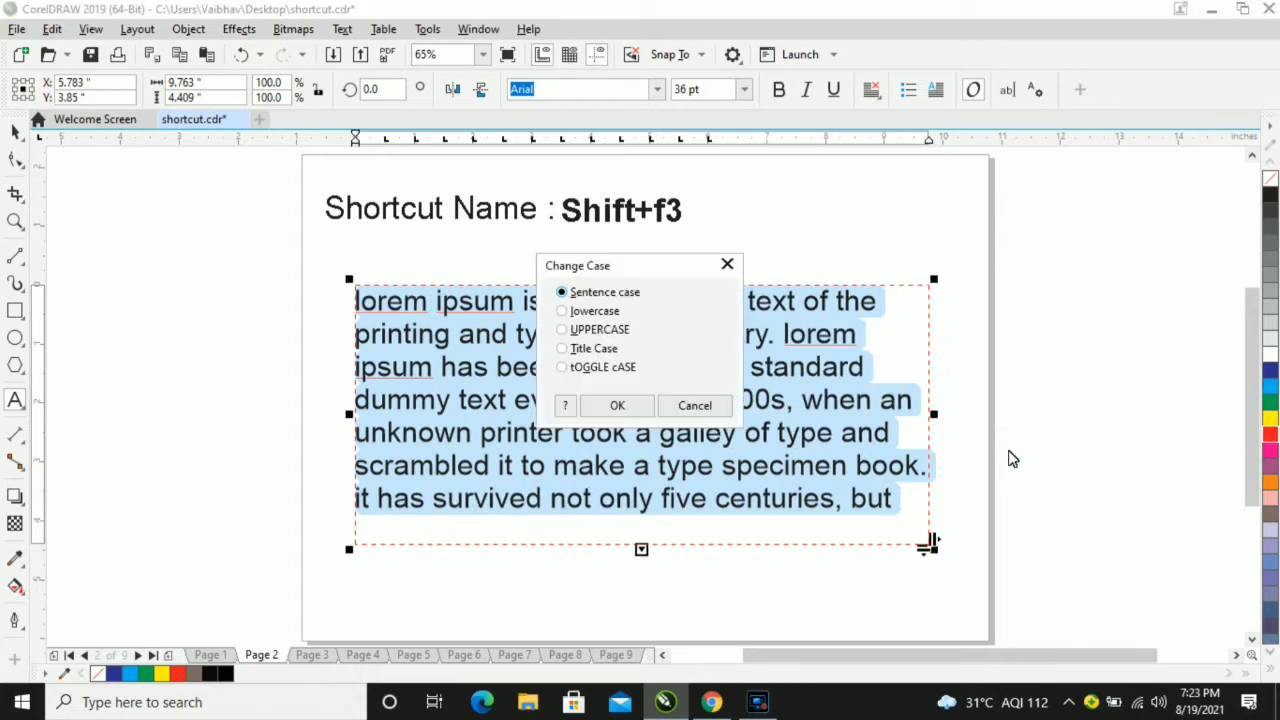
{"action": "left_click_drag", "start_coordinate": [580, 258], "coordinate": [1011, 317]}
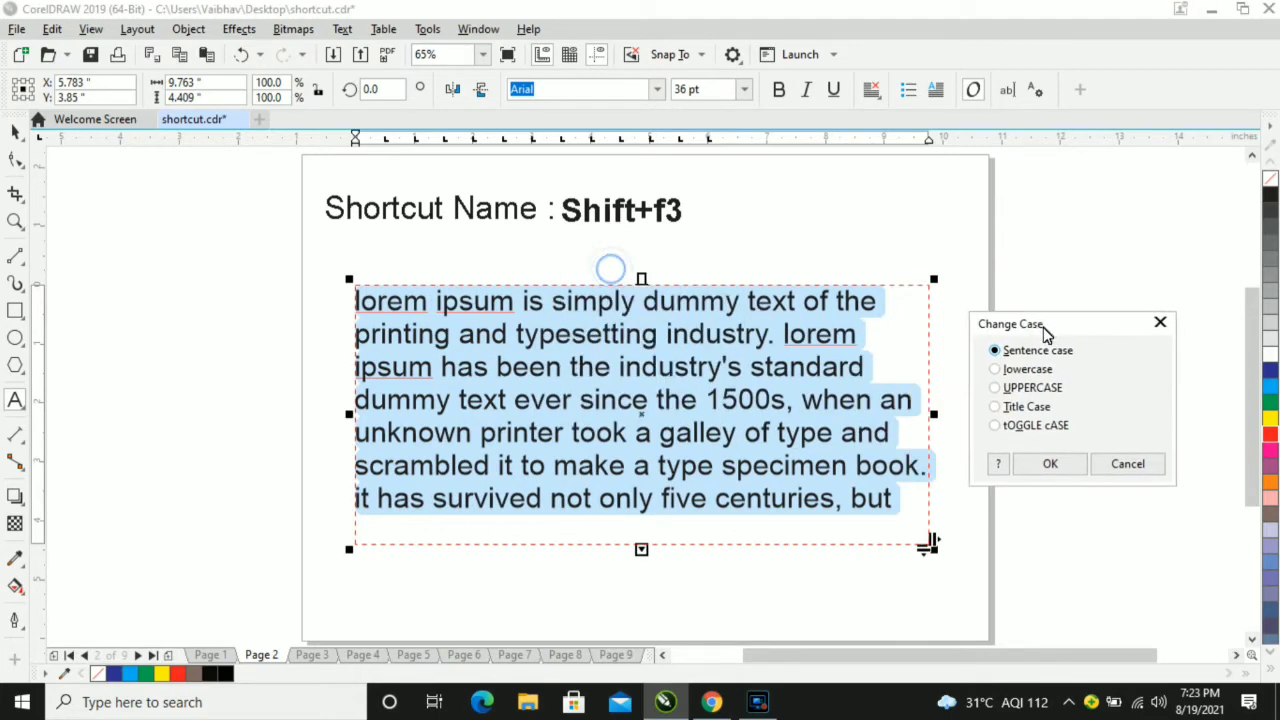
{"action": "left_click", "coordinate": [998, 390]}
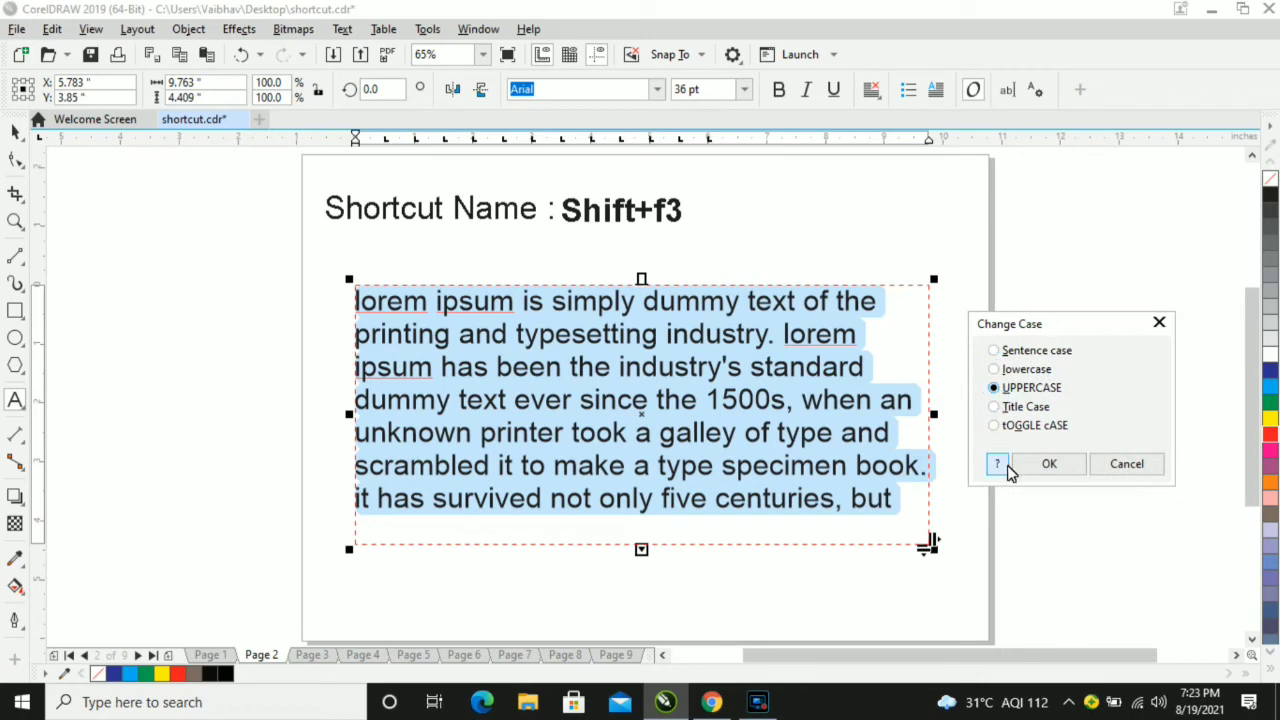
{"action": "left_click", "coordinate": [1057, 474]}
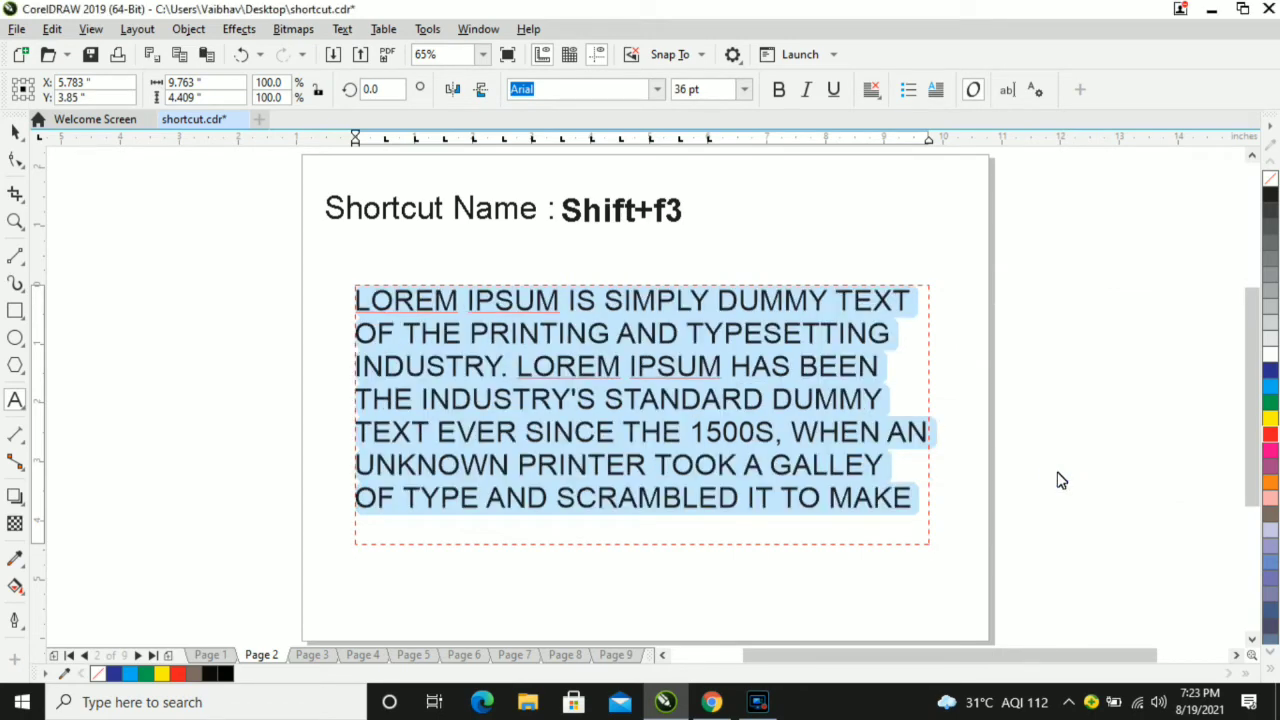
Change the case of the selected uppercase paragraph to Title Case
{"action": "key", "text": "shift+F3"}
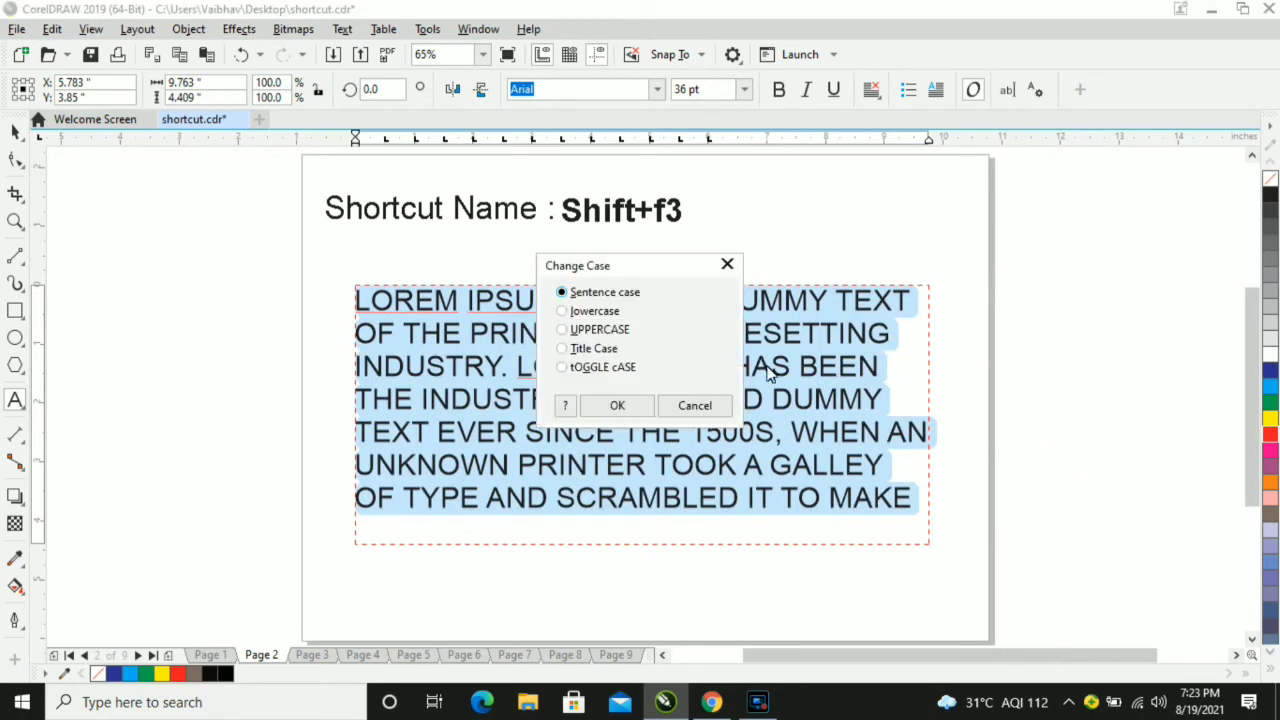
{"action": "left_click", "coordinate": [610, 349]}
{"action": "left_click", "coordinate": [618, 404]}
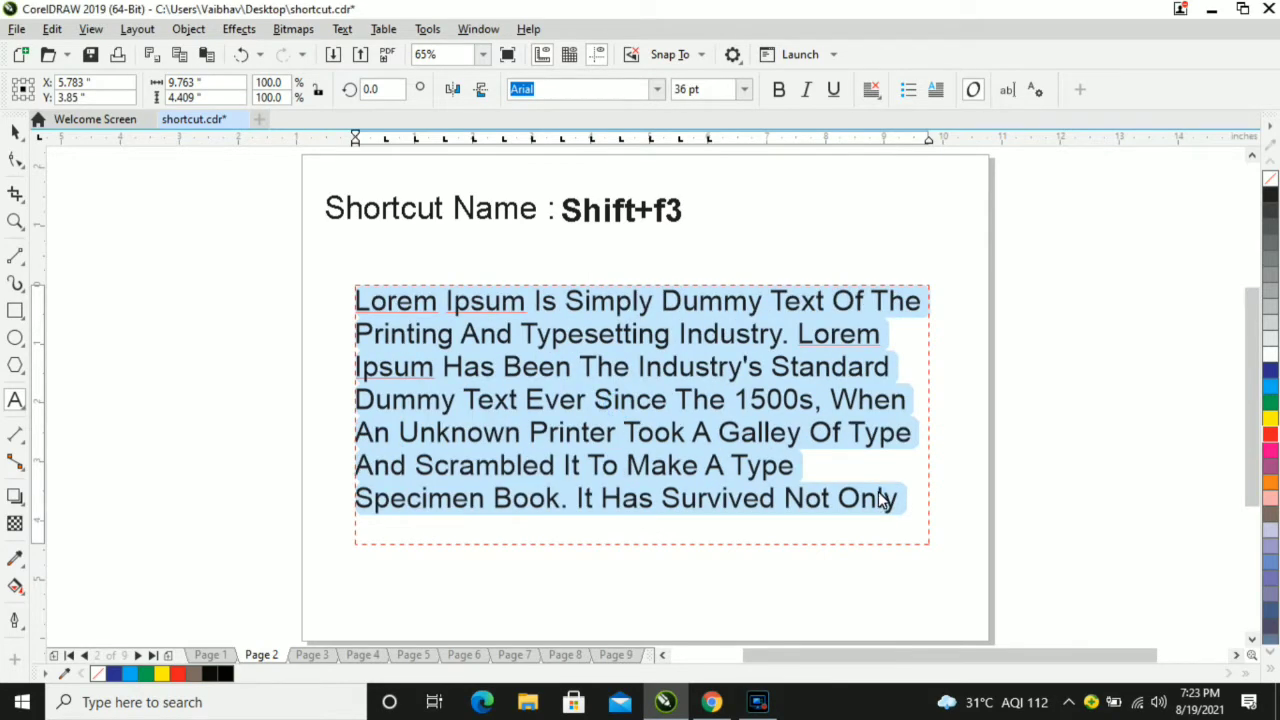
Apply tOGGLE cASE to the selected paragraph text
{"action": "key", "text": "shift+F3"}
{"action": "left_click", "coordinate": [595, 367]}
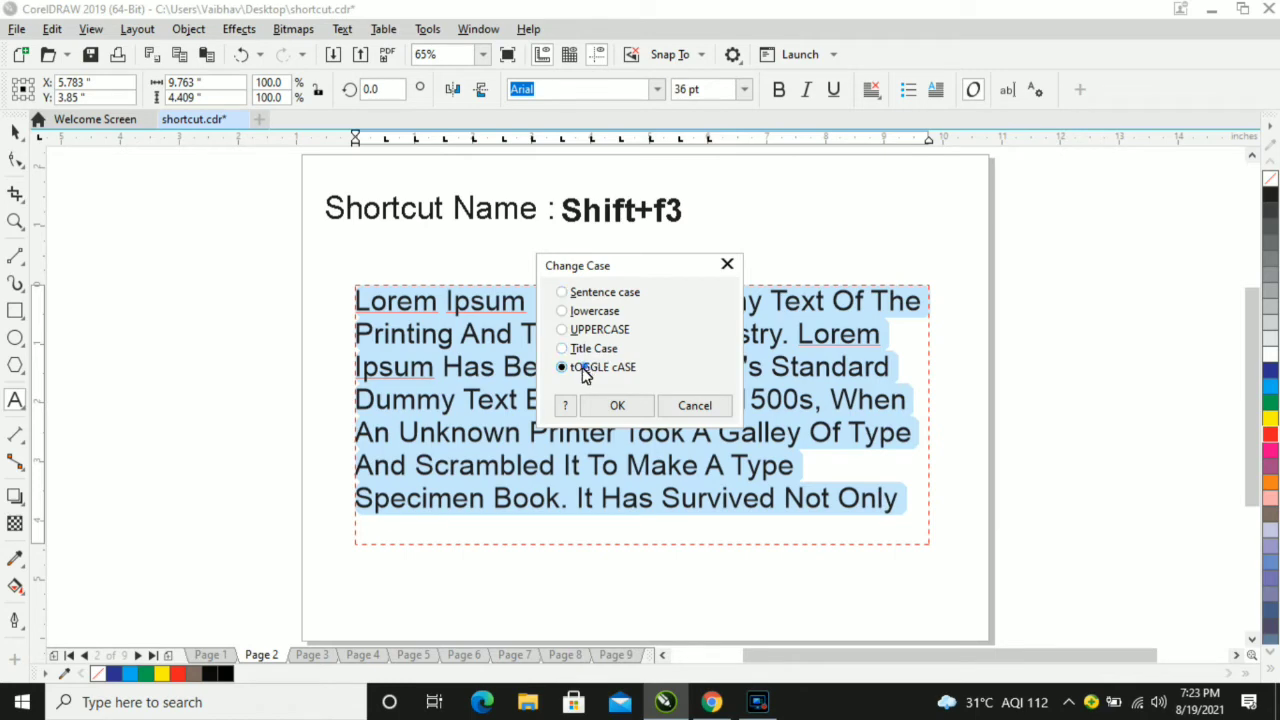
{"action": "left_click", "coordinate": [617, 405]}
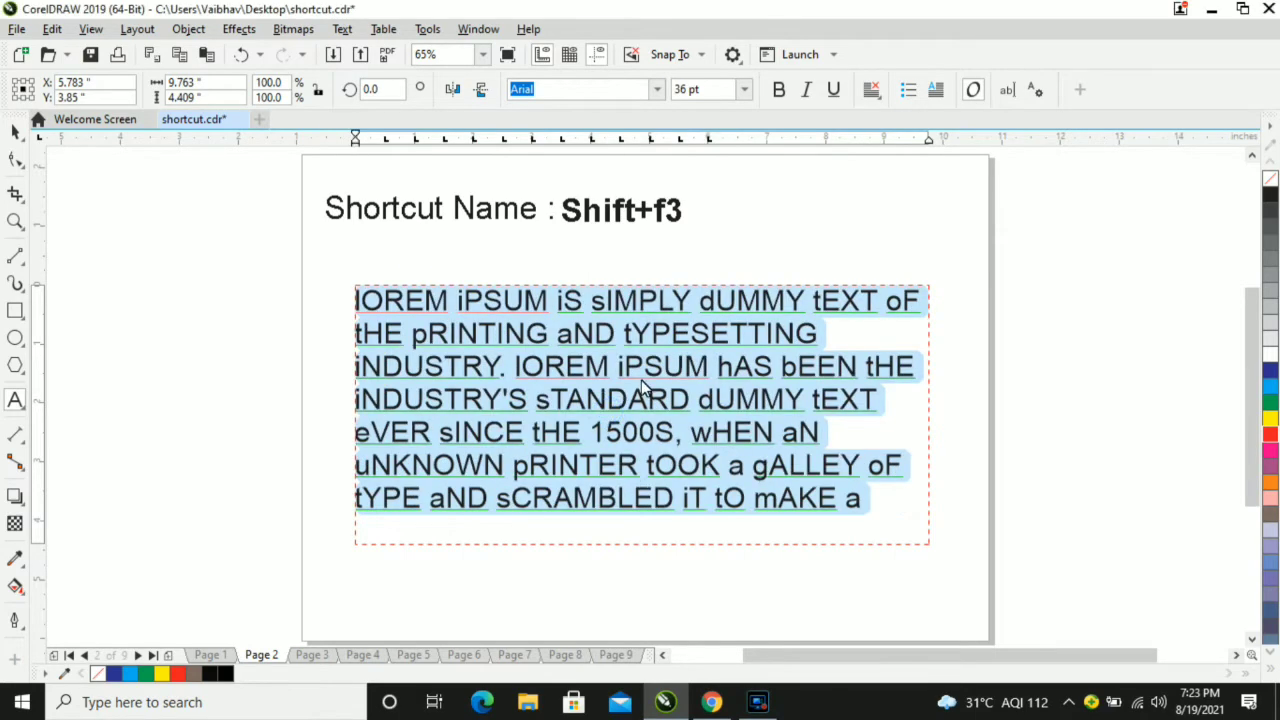
Set the toggled paragraph text back to Title Case and deselect the paragraph
{"action": "key", "text": "shift+F3"}
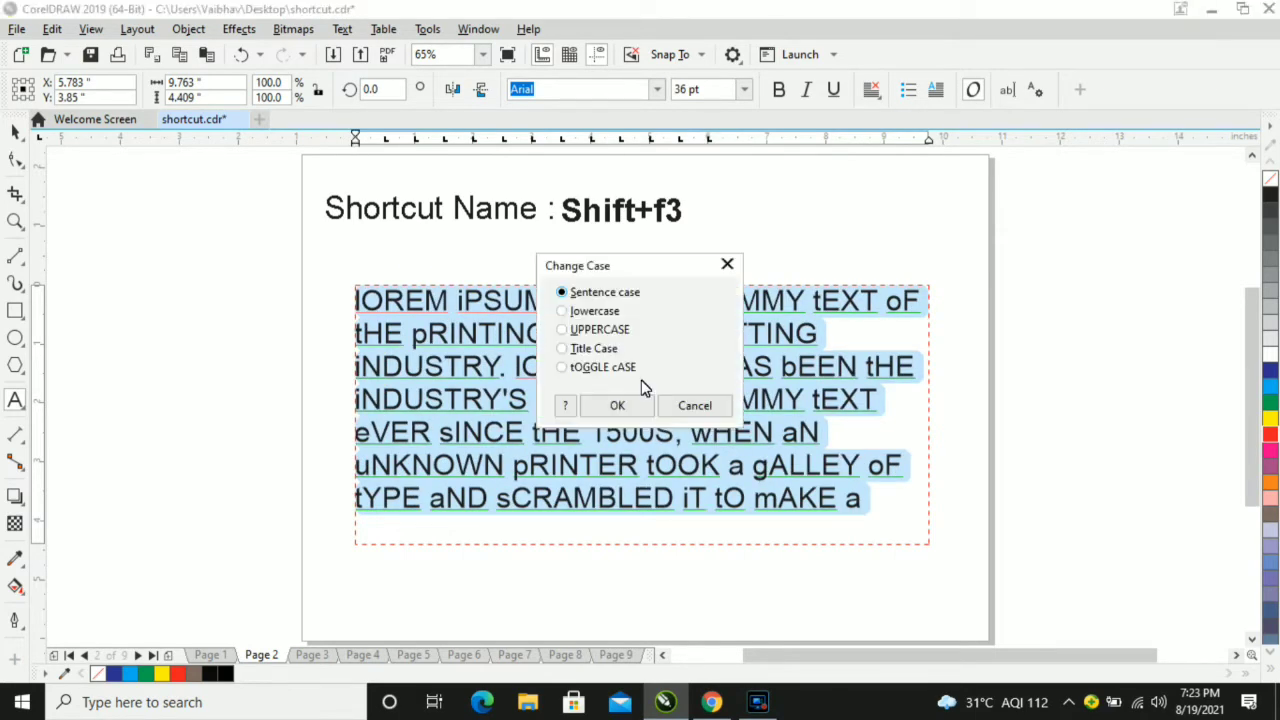
{"action": "left_click", "coordinate": [612, 350]}
{"action": "left_click", "coordinate": [610, 405]}
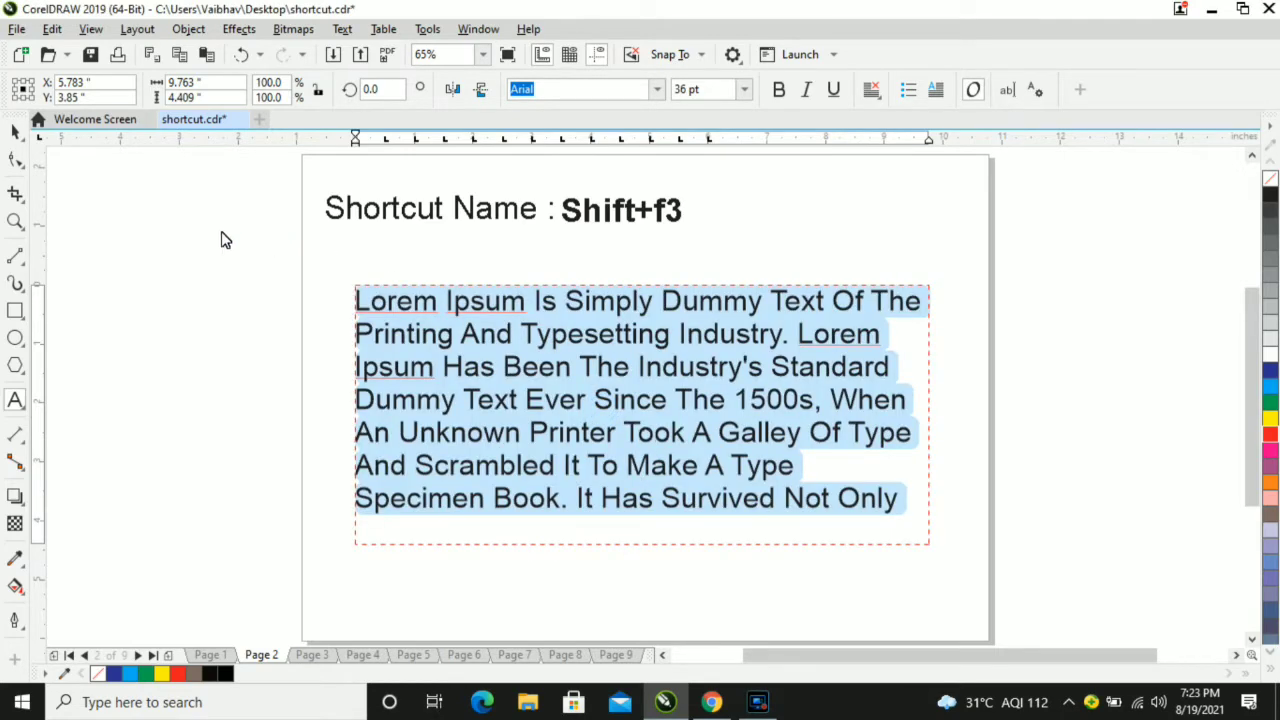
{"action": "left_click", "coordinate": [15, 133]}
{"action": "left_click", "coordinate": [265, 347]}
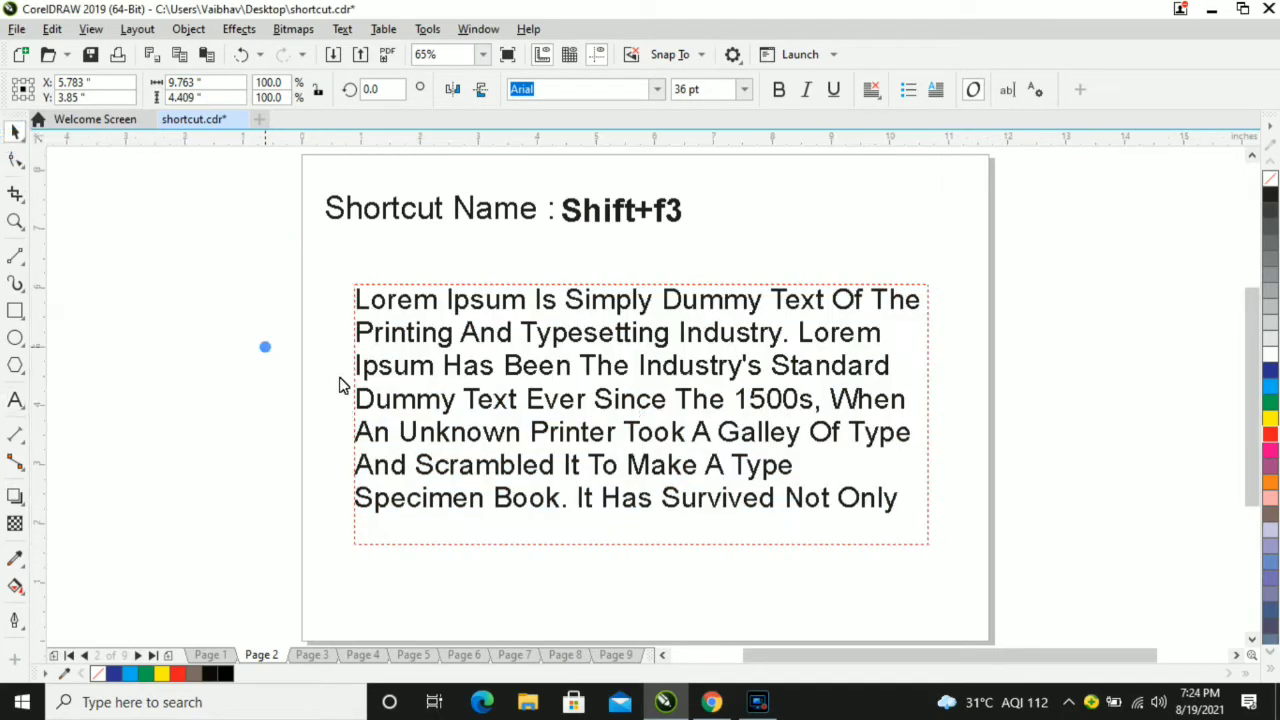
Go to page 3, which holds the Alt shortcut example with the empty grid
{"action": "key", "text": "Page_Down"}
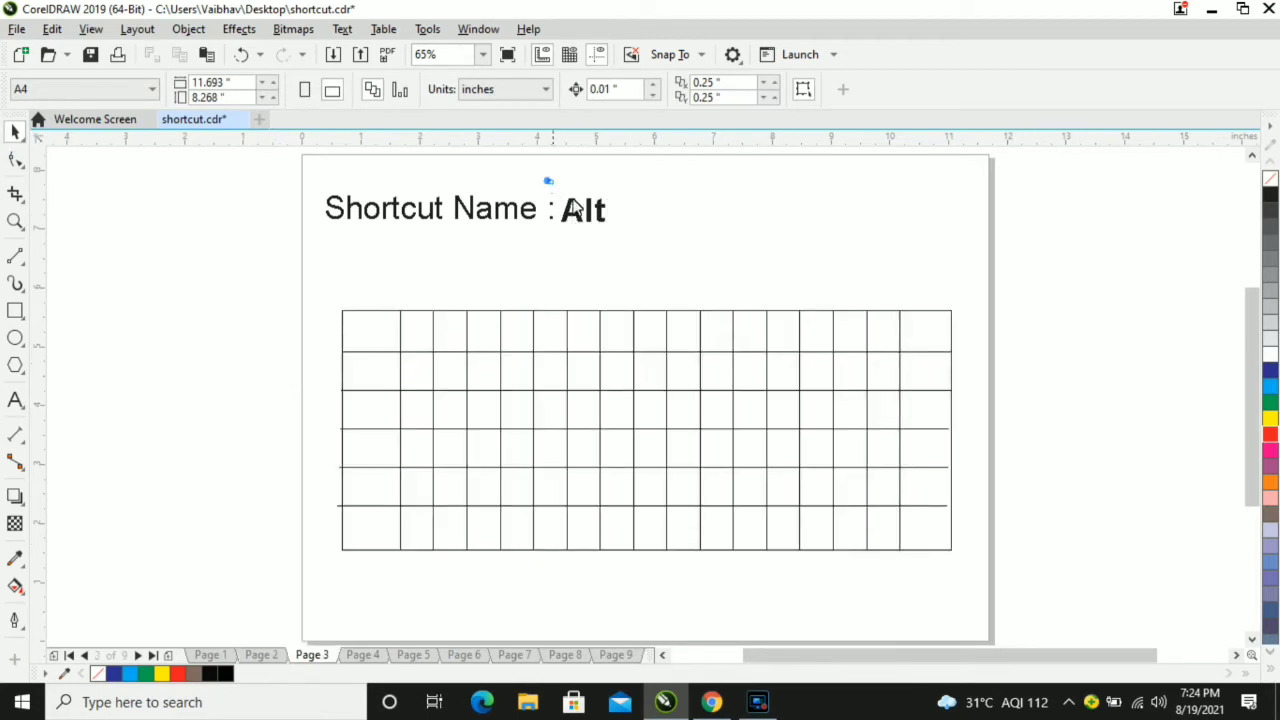
{"action": "left_click_drag", "start_coordinate": [549, 177], "coordinate": [690, 248]}
{"action": "left_click", "coordinate": [689, 247]}
Create the text "1" beside the page and move it into the first cell of the grid's second row
{"action": "left_click", "coordinate": [15, 400]}
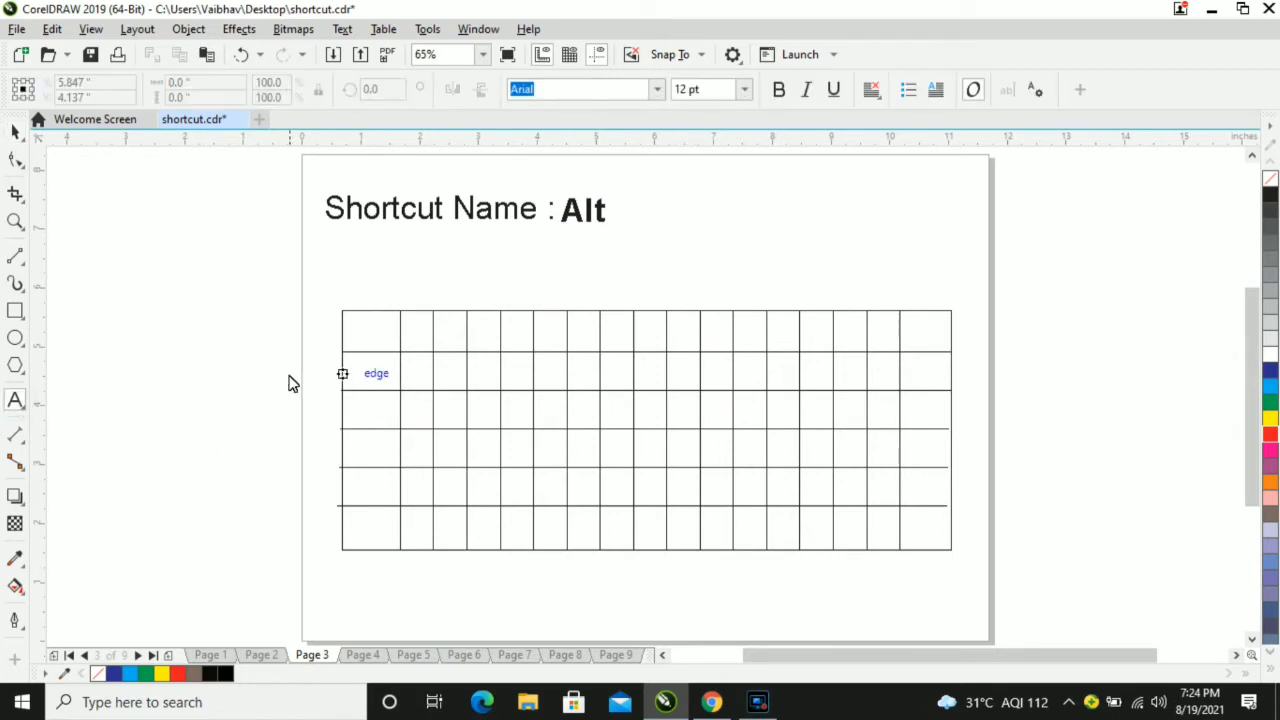
{"action": "left_click", "coordinate": [234, 385]}
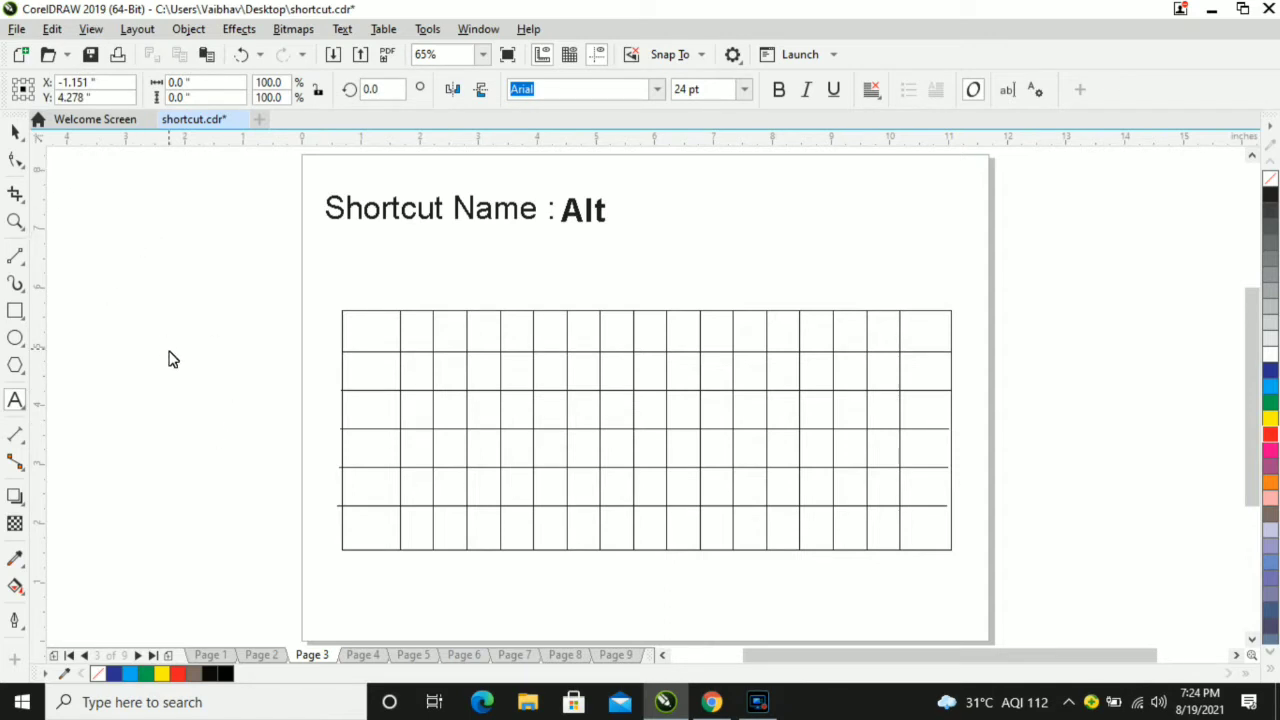
{"action": "left_click", "coordinate": [14, 131]}
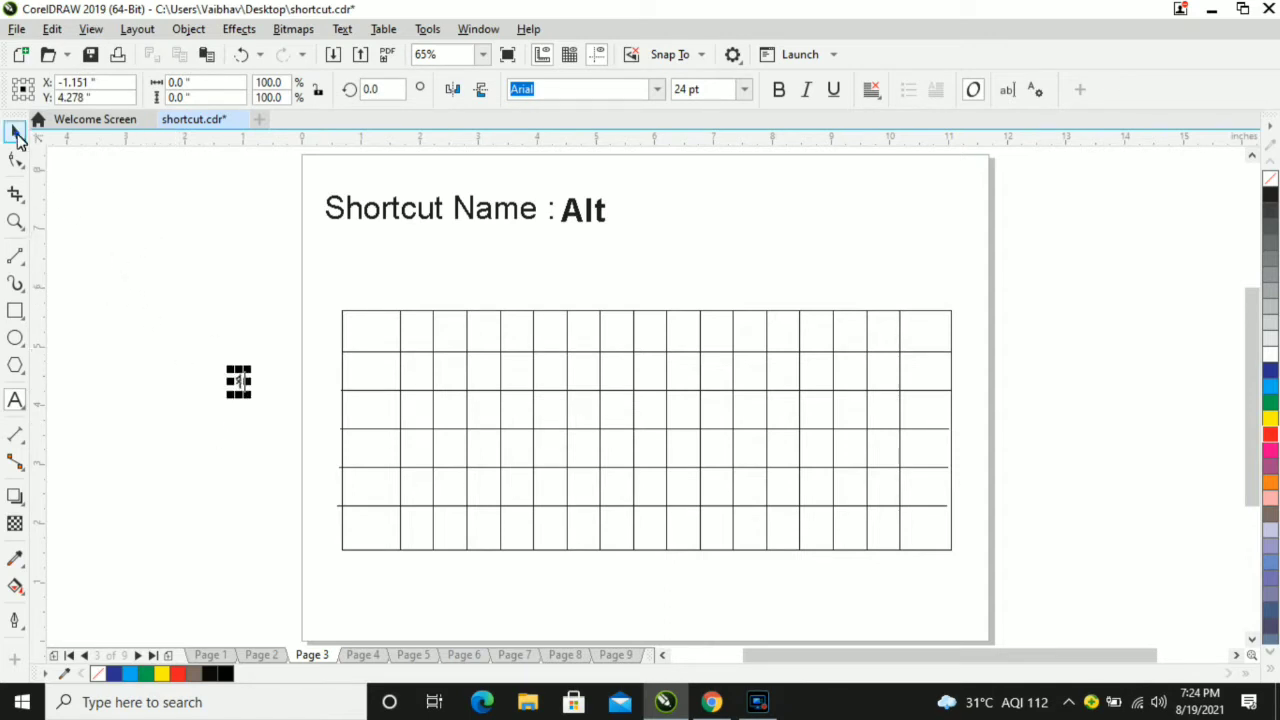
{"action": "left_click", "coordinate": [73, 256]}
{"action": "left_click_drag", "start_coordinate": [210, 361], "coordinate": [379, 379]}
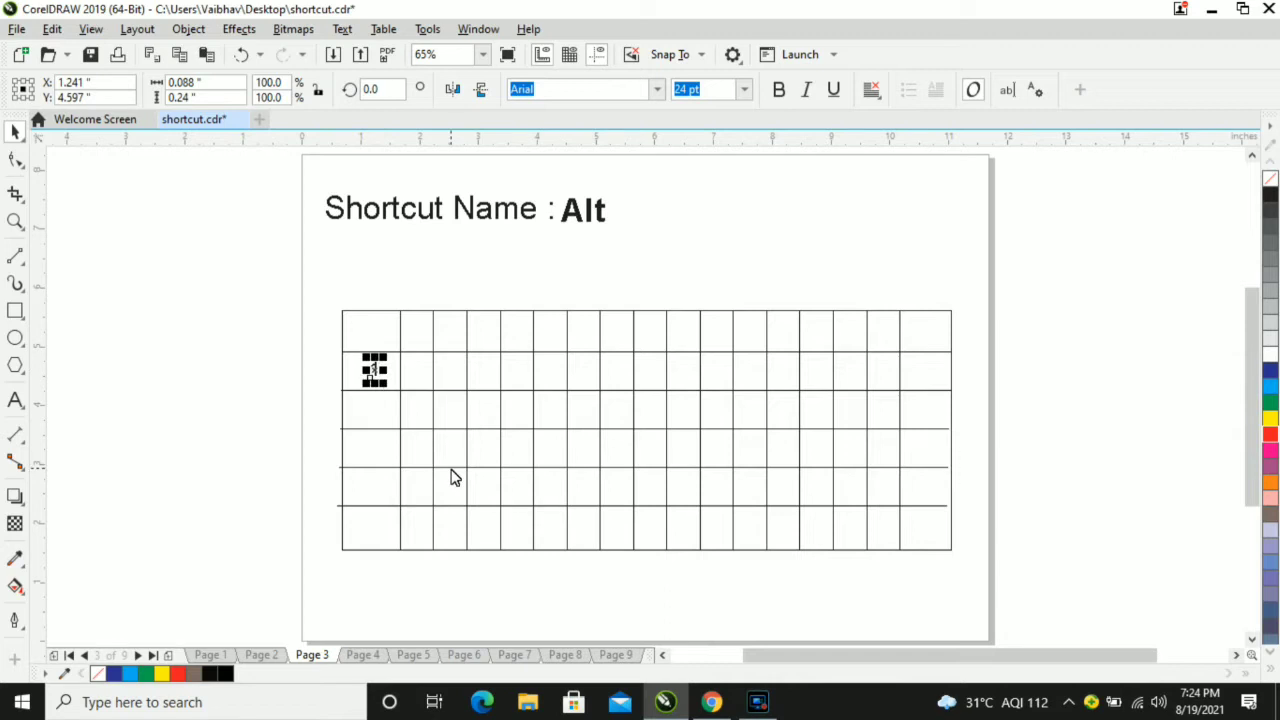
Duplicate the "1" and nudge the copy horizontally into the second cell of the same row, then deselect it
{"action": "key", "text": "Right"}
{"action": "key", "text": "Right"}
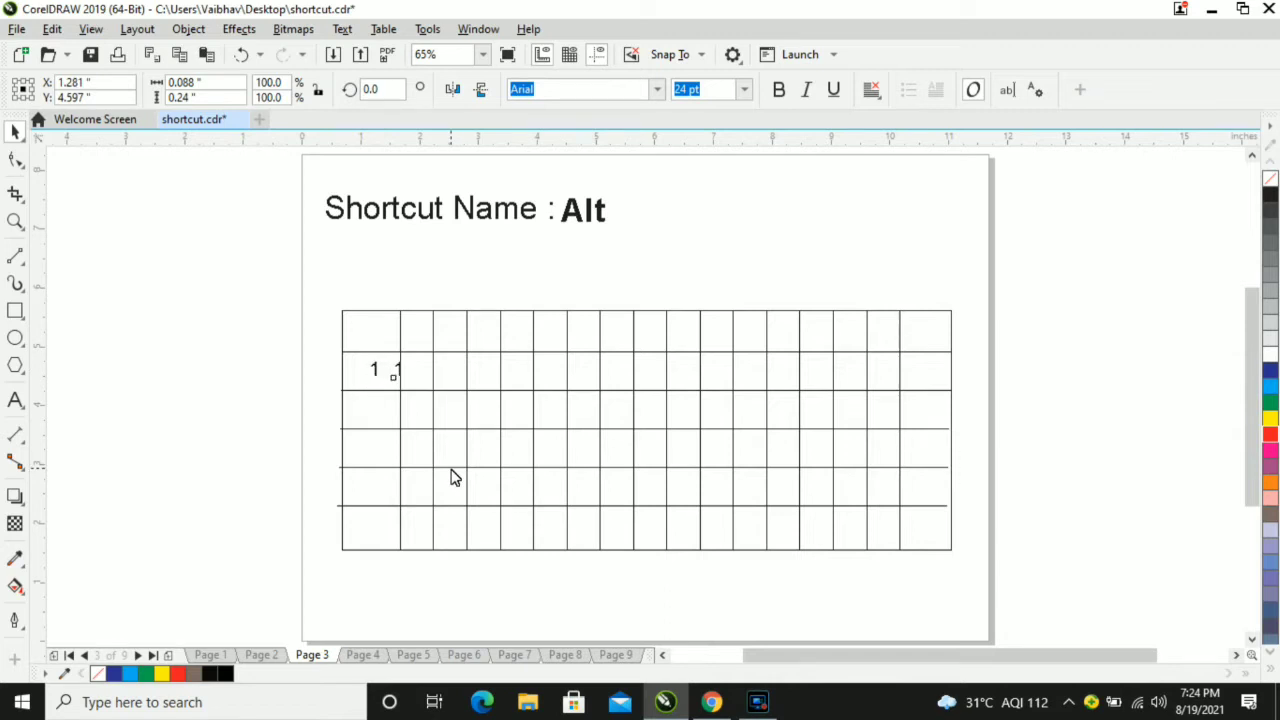
{"action": "key", "text": "Right"}
{"action": "key", "text": "Right"}
{"action": "key", "text": "Right"}
{"action": "key", "text": "Right"}
{"action": "key", "text": "Right"}
{"action": "key", "text": "Right"}
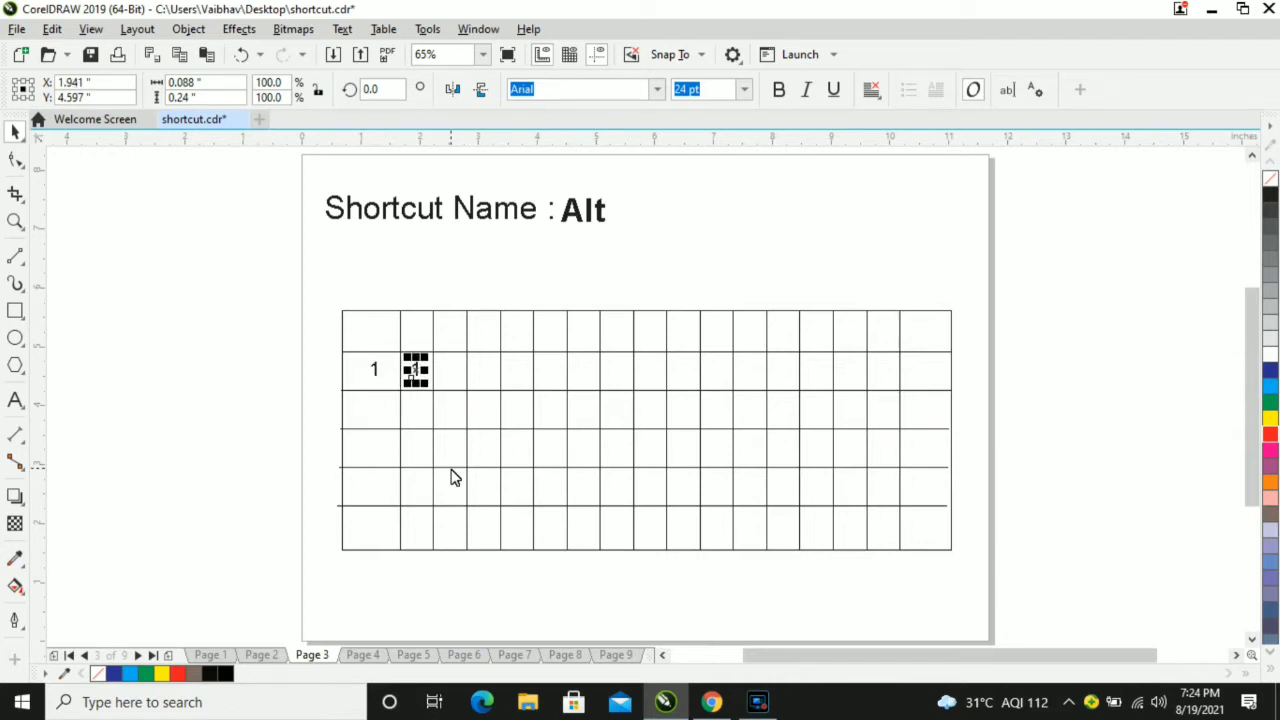
{"action": "left_click", "coordinate": [248, 342]}
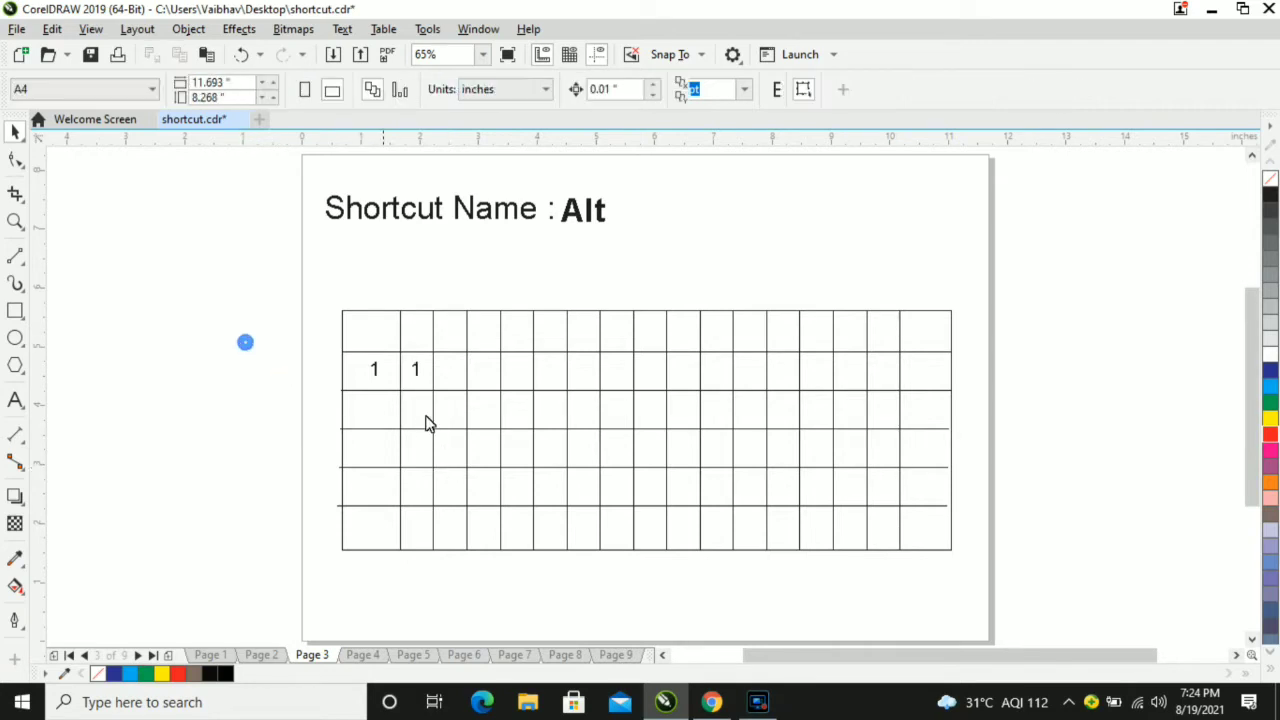
Copy the second "1" into the third cell and repeat the duplication through the last cell of the row
{"action": "scroll", "coordinate": [412, 374], "scroll_direction": "up", "scroll_amount": 2}
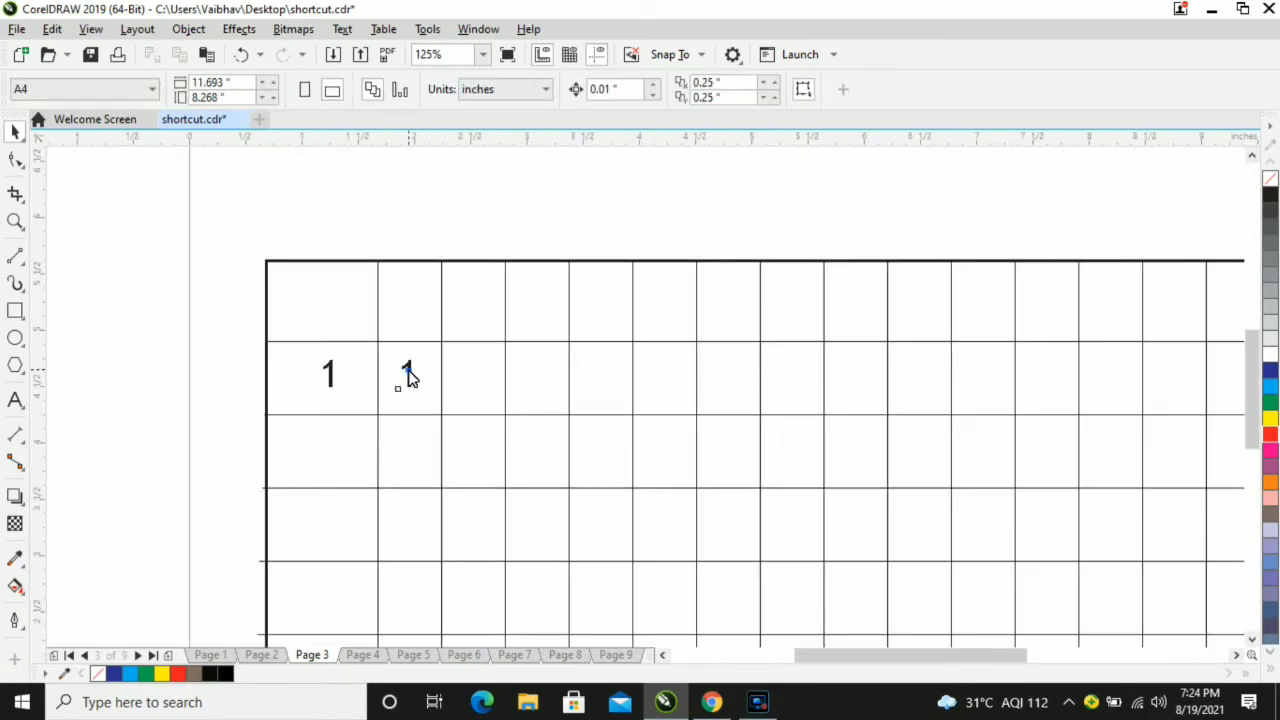
{"action": "left_click_drag", "start_coordinate": [410, 378], "coordinate": [474, 385]}
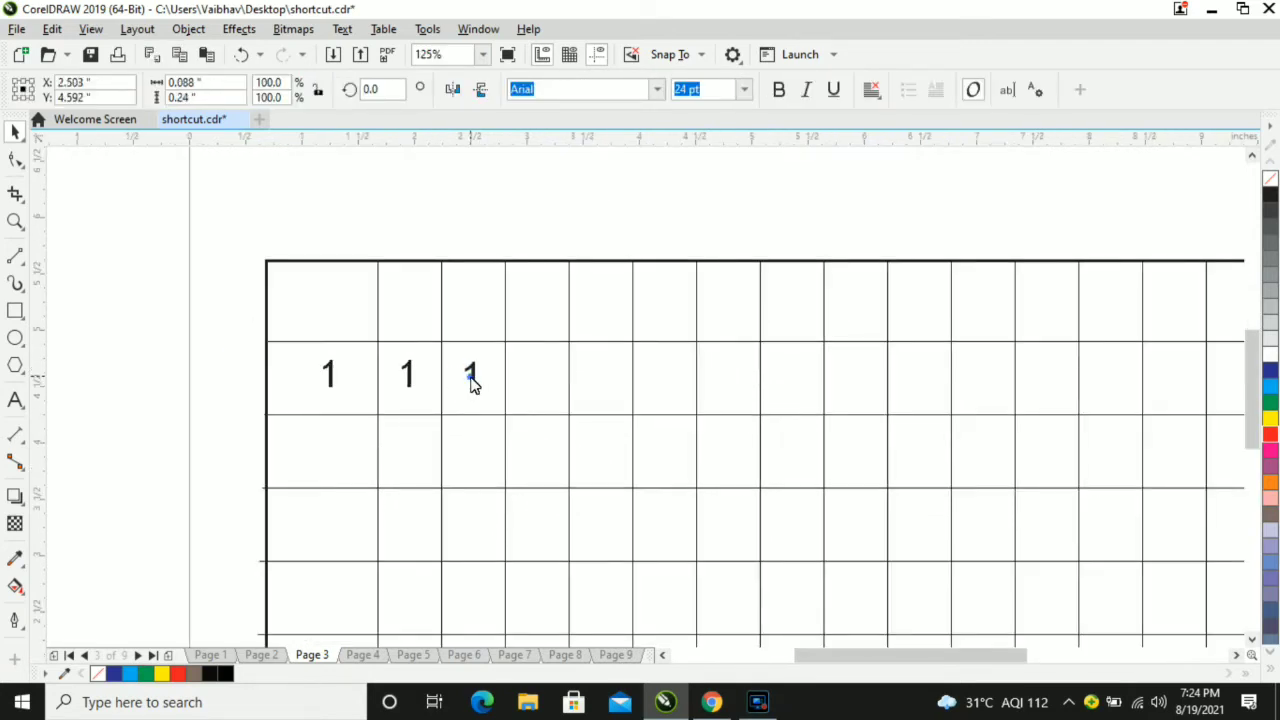
{"action": "scroll", "coordinate": [474, 440], "scroll_direction": "down", "scroll_amount": 2}
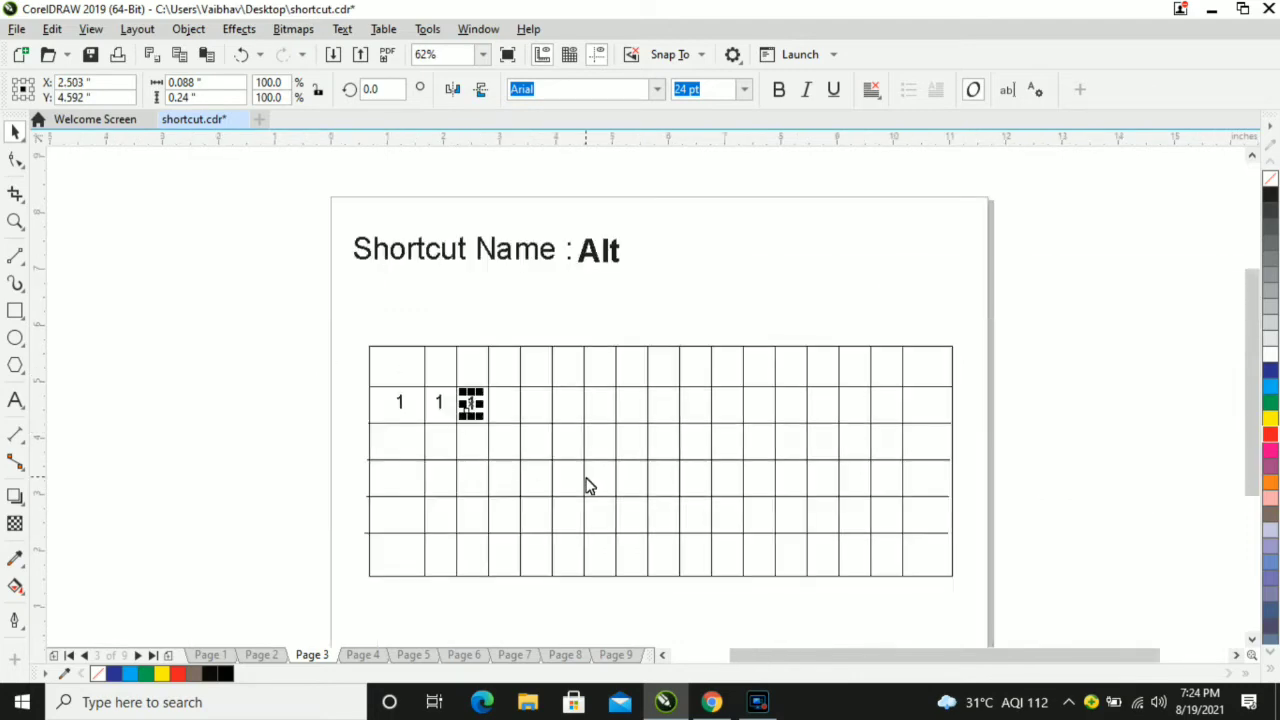
{"action": "key", "text": "ctrl+r"}
{"action": "key", "text": "ctrl+r"}
{"action": "key", "text": "ctrl+r"}
{"action": "key", "text": "ctrl+r"}
{"action": "key", "text": "ctrl+r"}
{"action": "key", "text": "ctrl+r"}
{"action": "key", "text": "ctrl+r"}
{"action": "key", "text": "ctrl+r"}
{"action": "key", "text": "ctrl+r"}
{"action": "key", "text": "ctrl+r"}
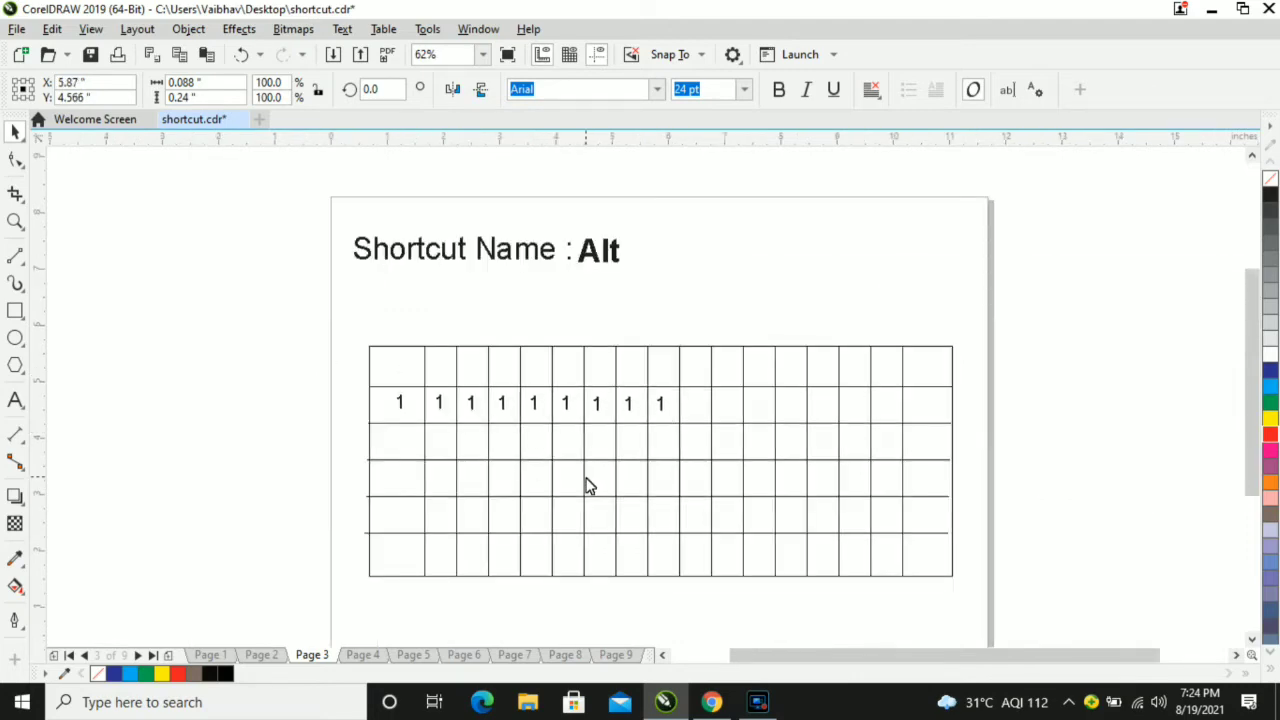
{"action": "key", "text": "ctrl+r"}
{"action": "key", "text": "ctrl+r"}
{"action": "key", "text": "ctrl+r"}
{"action": "key", "text": "ctrl+r"}
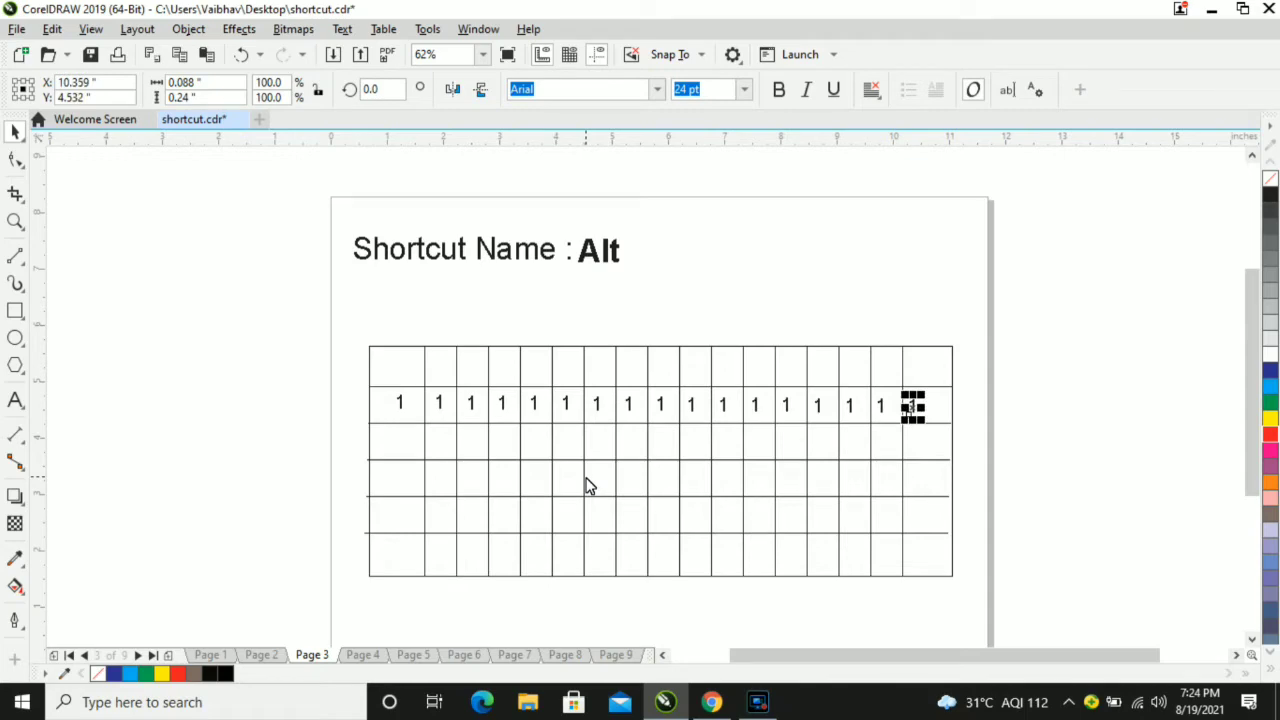
Select the whole row of "1" texts in the grid with an enclosing marquee, then clear the selection
{"action": "left_click", "coordinate": [277, 377]}
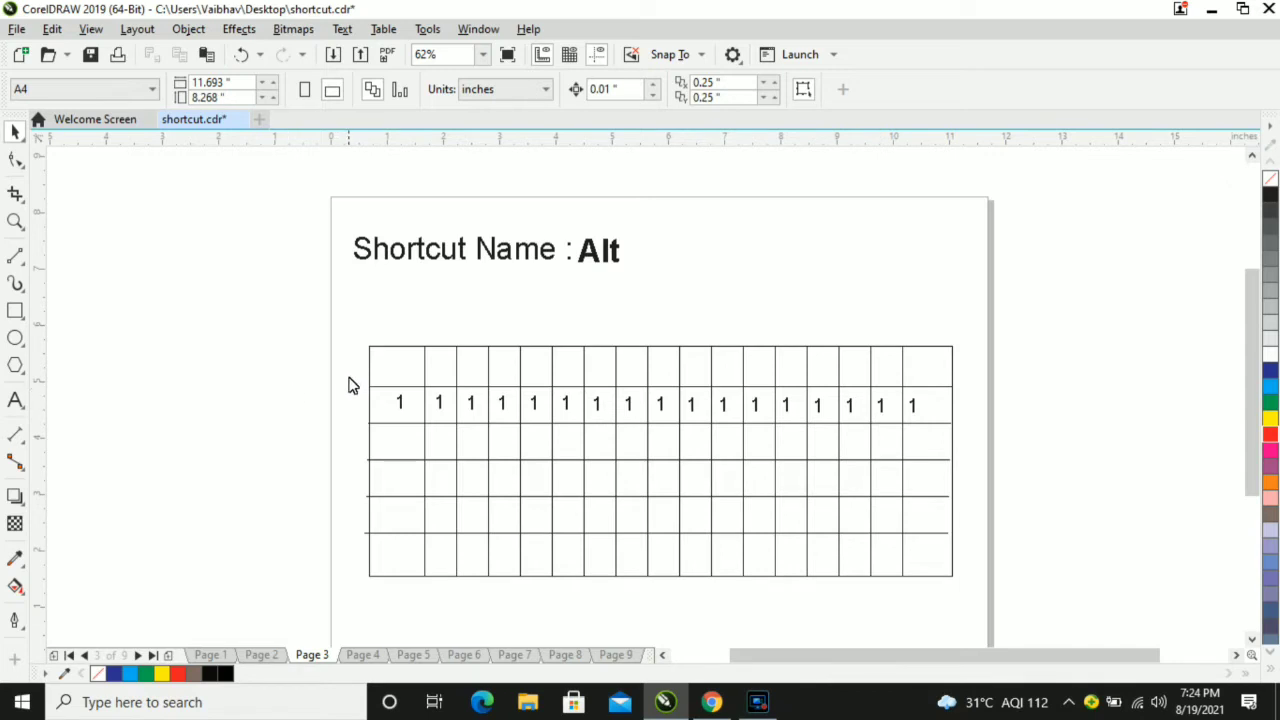
{"action": "left_click_drag", "start_coordinate": [349, 380], "coordinate": [924, 421]}
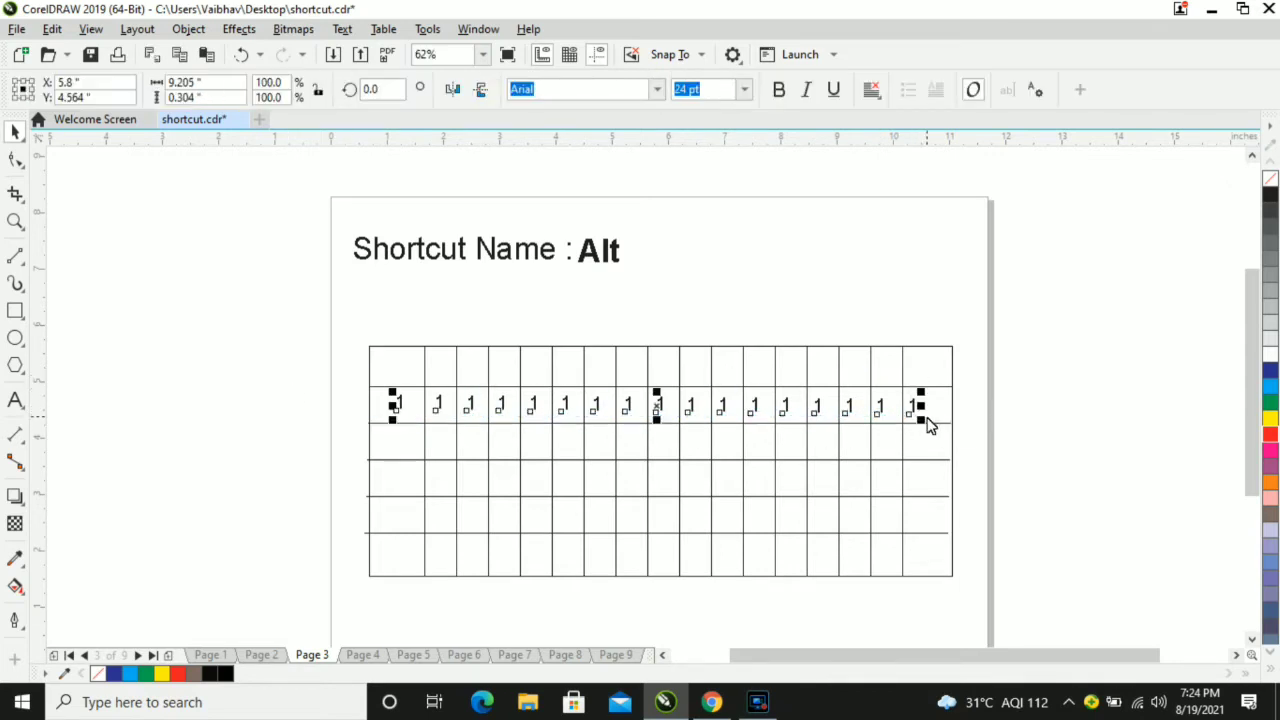
{"action": "left_click", "coordinate": [340, 360]}
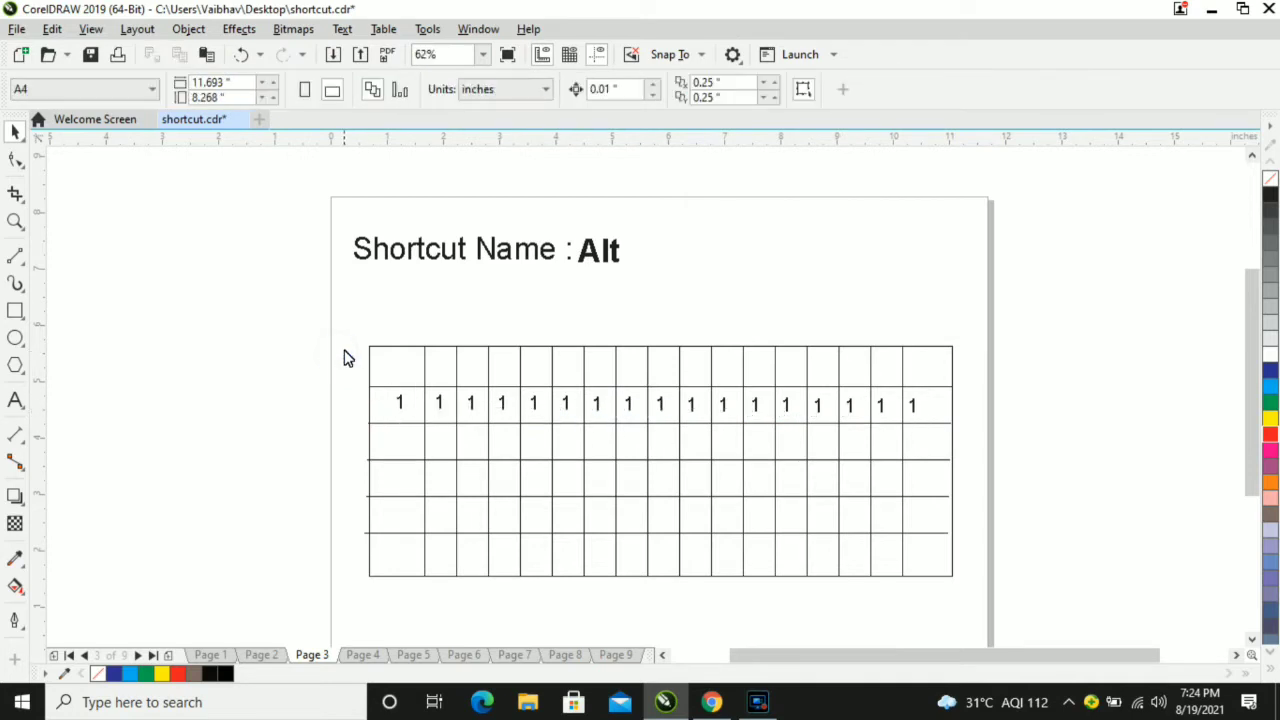
{"action": "left_click_drag", "start_coordinate": [347, 337], "coordinate": [924, 403]}
Select the first four inner vertical grid lines one at a time, then deselect them
{"action": "left_click", "coordinate": [425, 370]}
{"action": "left_click", "coordinate": [457, 366], "text": "shift"}
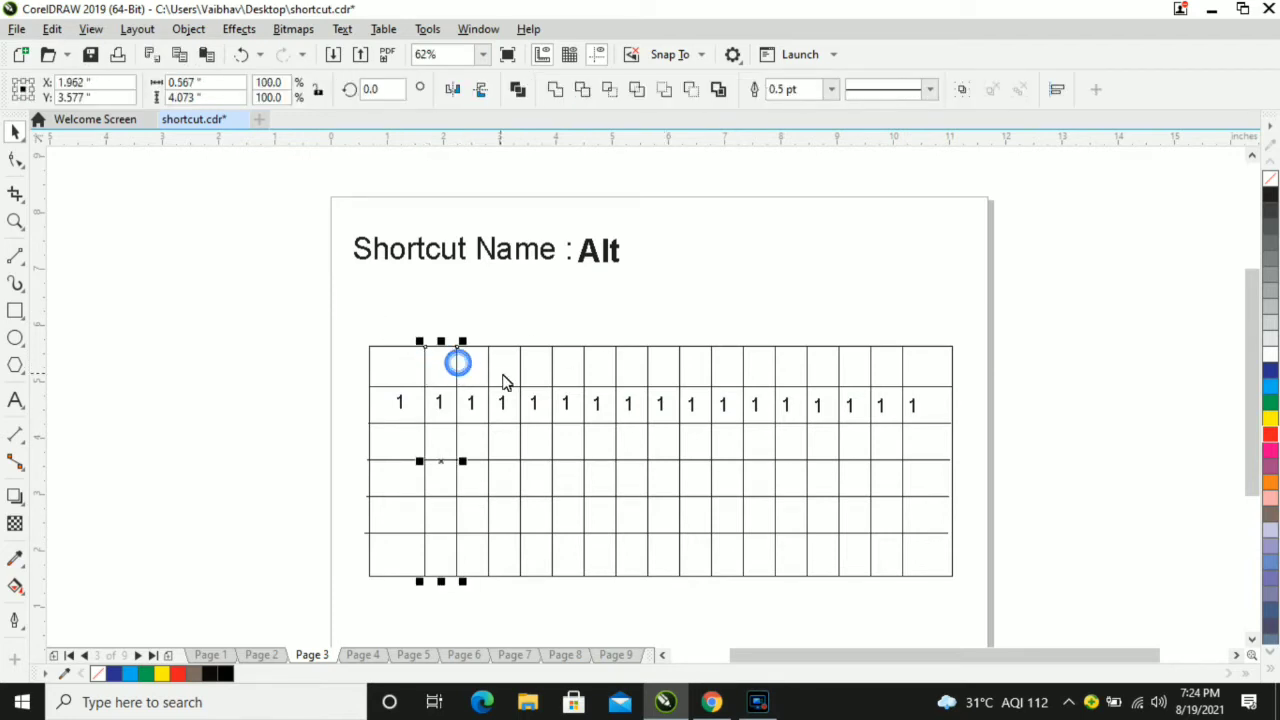
{"action": "left_click", "coordinate": [489, 368], "text": "shift"}
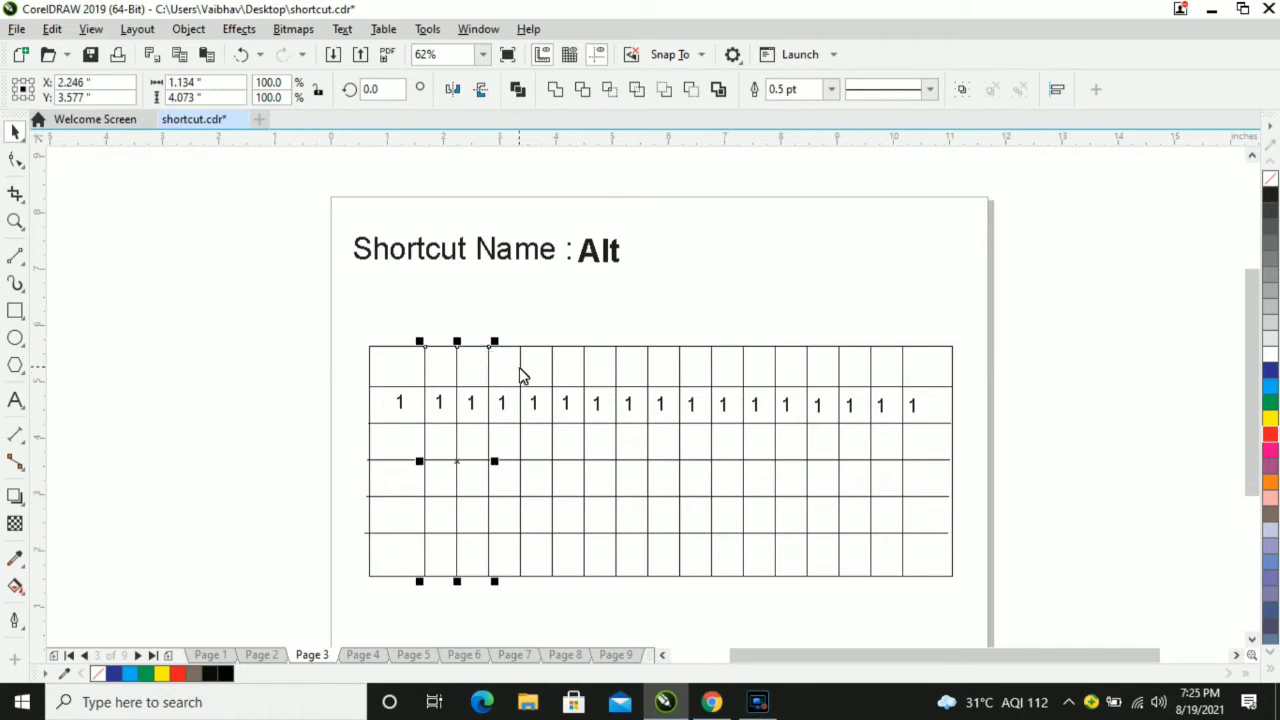
{"action": "left_click", "coordinate": [521, 367], "text": "shift"}
{"action": "left_click", "coordinate": [436, 312]}
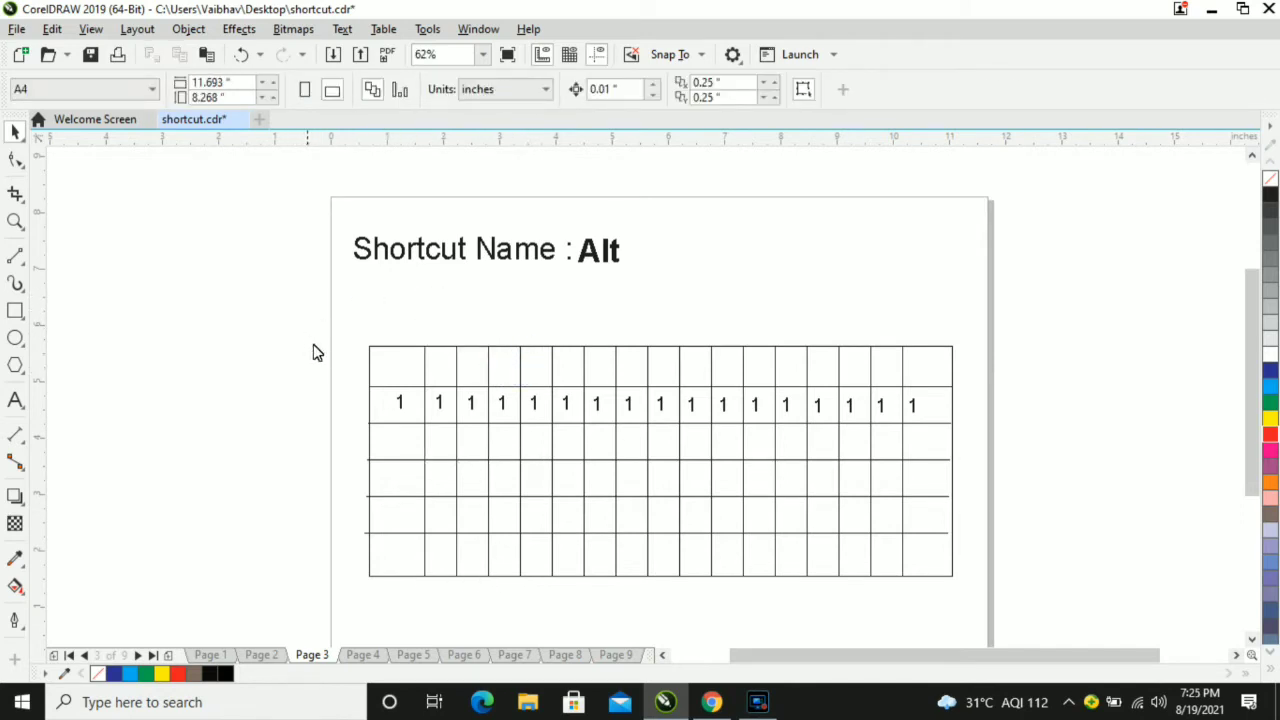
Select all vertical grid lines with a touching marquee and give them a red outline of 4.0 pt
{"action": "left_click_drag", "start_coordinate": [353, 360], "coordinate": [920, 386]}
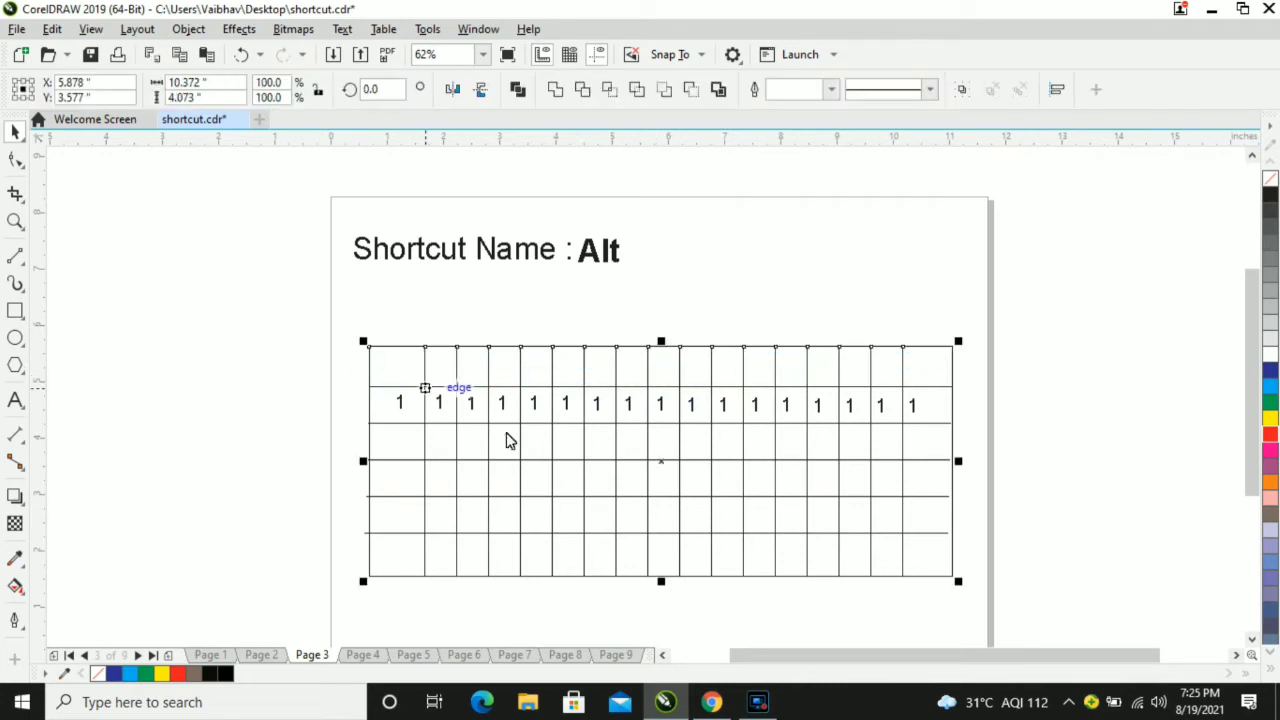
{"action": "right_click", "coordinate": [1271, 437]}
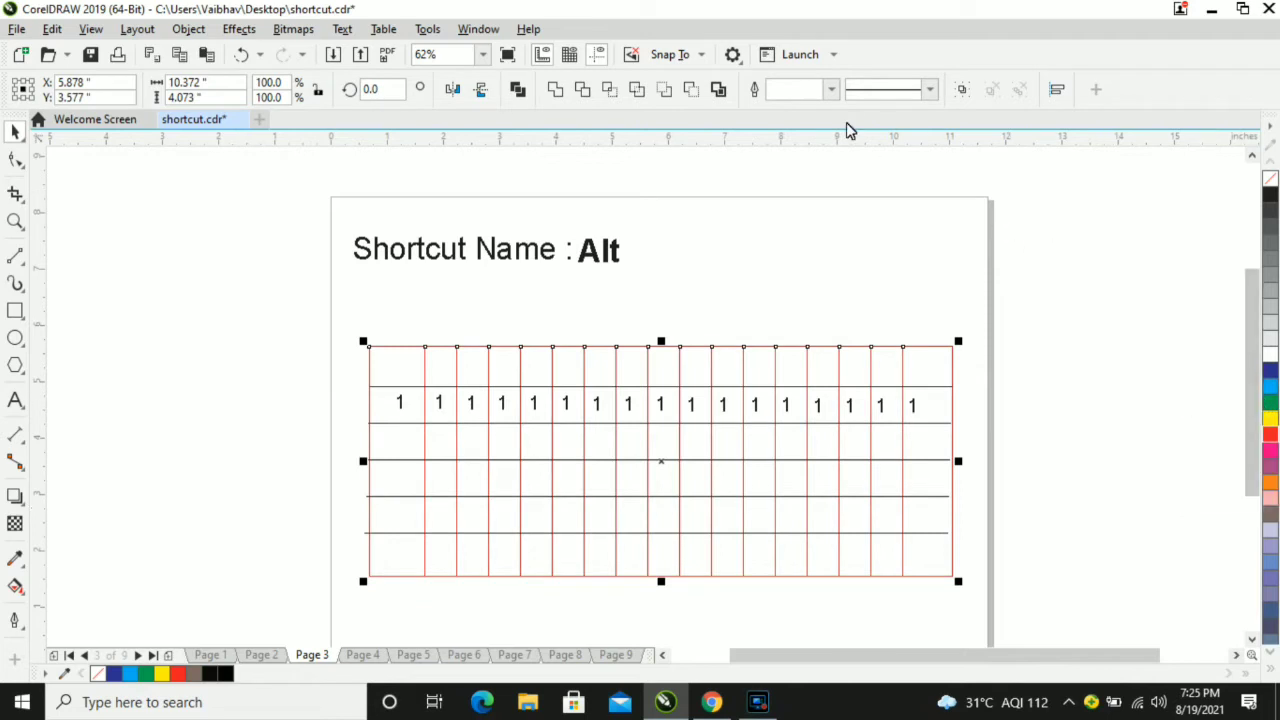
{"action": "left_click", "coordinate": [832, 89]}
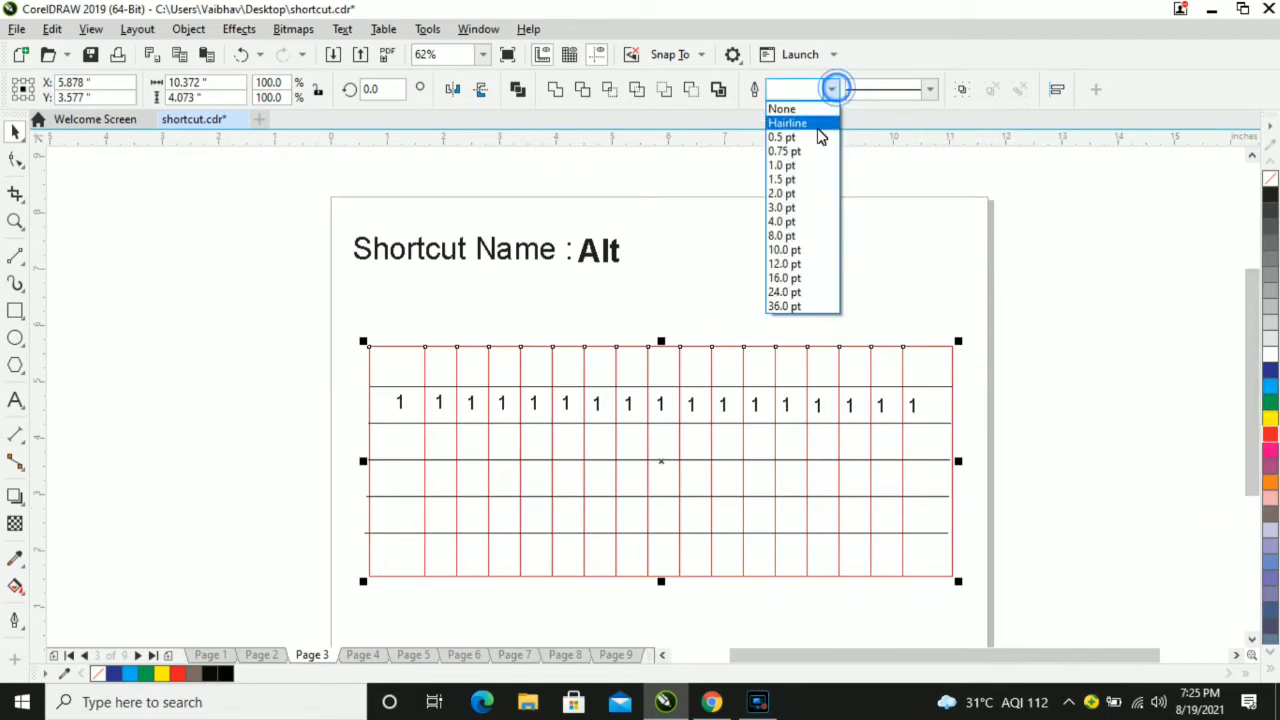
{"action": "left_click", "coordinate": [803, 222]}
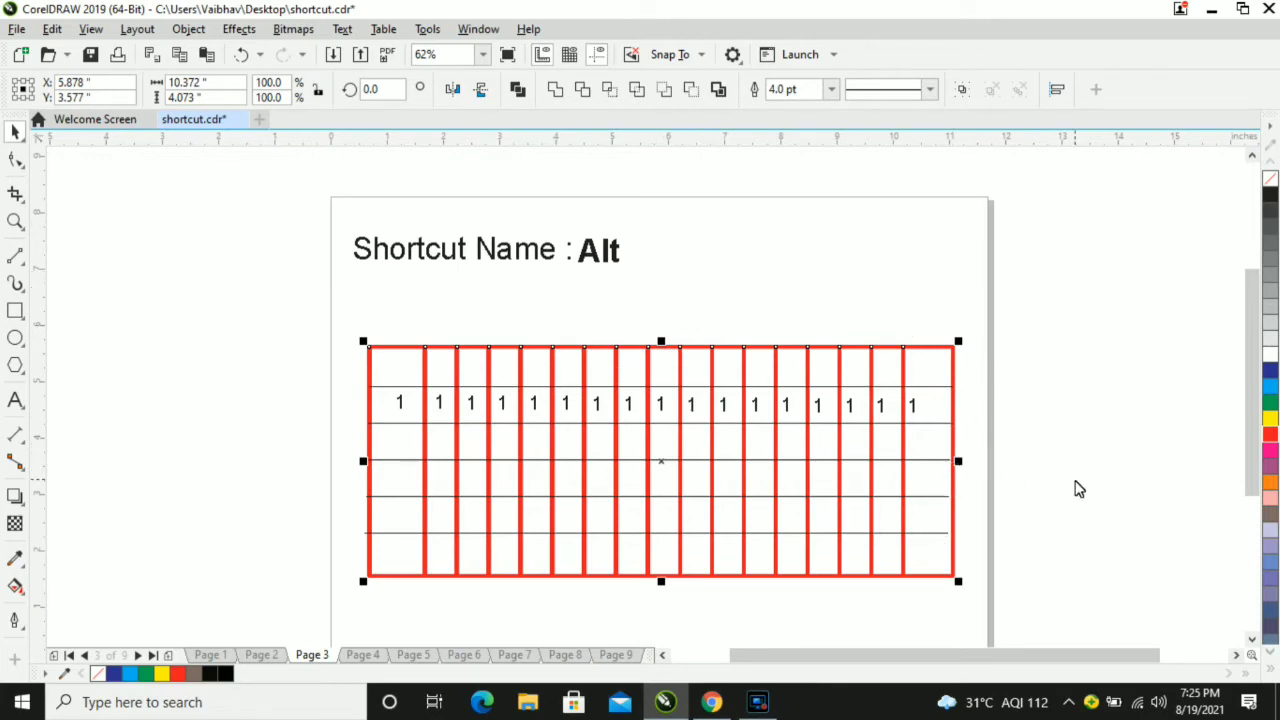
Undo the outline width and red colour of the vertical grid lines and clear the selection
{"action": "key", "text": "ctrl+z"}
{"action": "key", "text": "ctrl+z"}
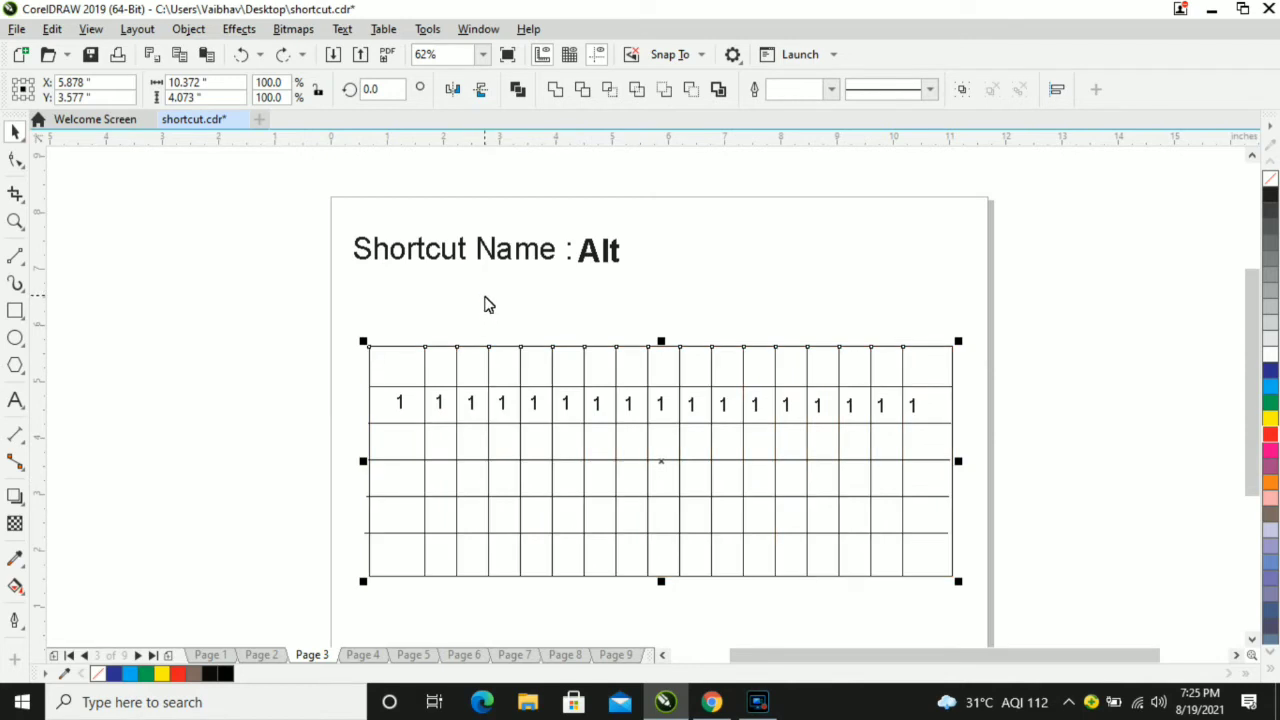
{"action": "left_click", "coordinate": [484, 298]}
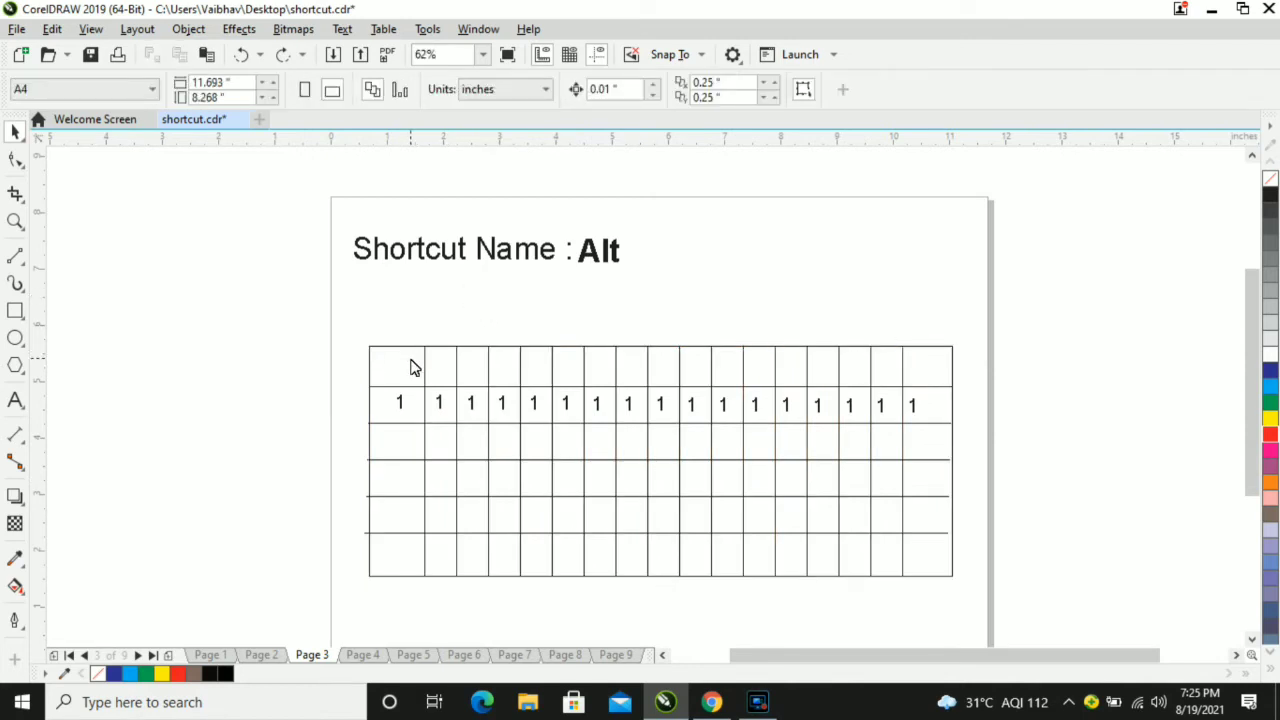
Select the vertical grid lines with a touching marquee through the top row and try a red outline on them
{"action": "left_click_drag", "start_coordinate": [411, 360], "coordinate": [911, 374]}
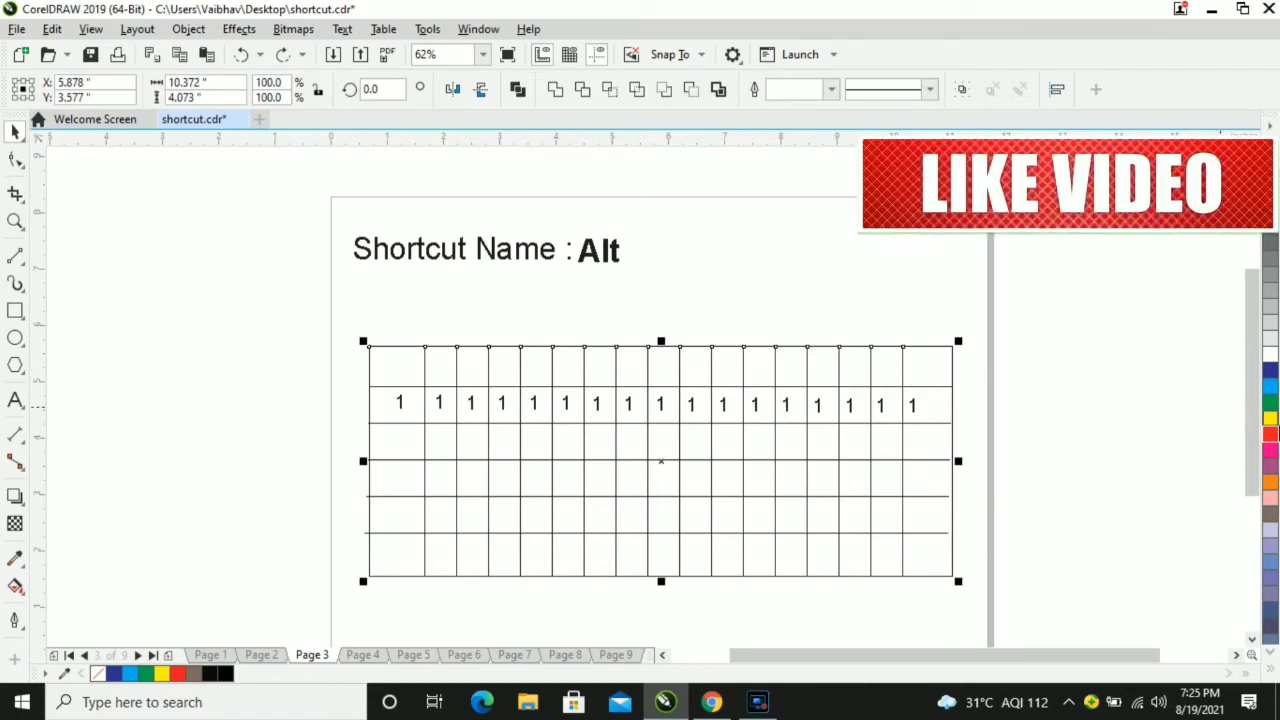
{"action": "right_click", "coordinate": [1270, 434]}
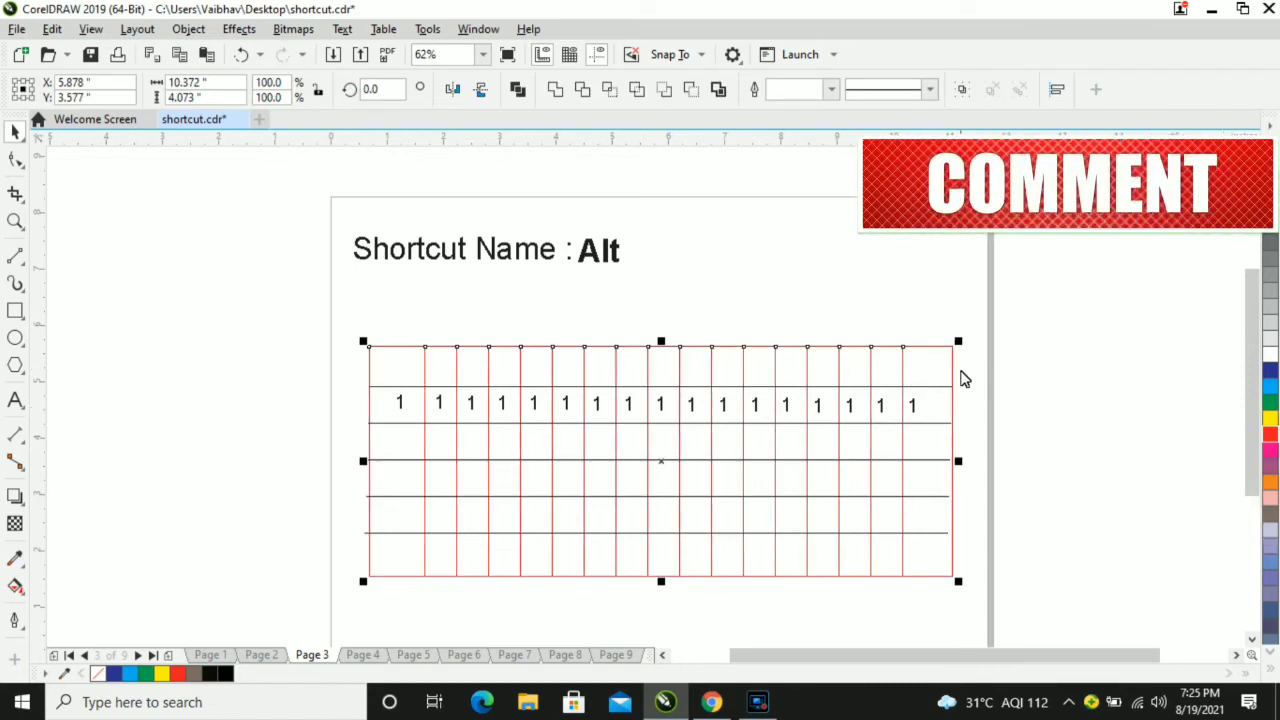
{"action": "left_click", "coordinate": [304, 374]}
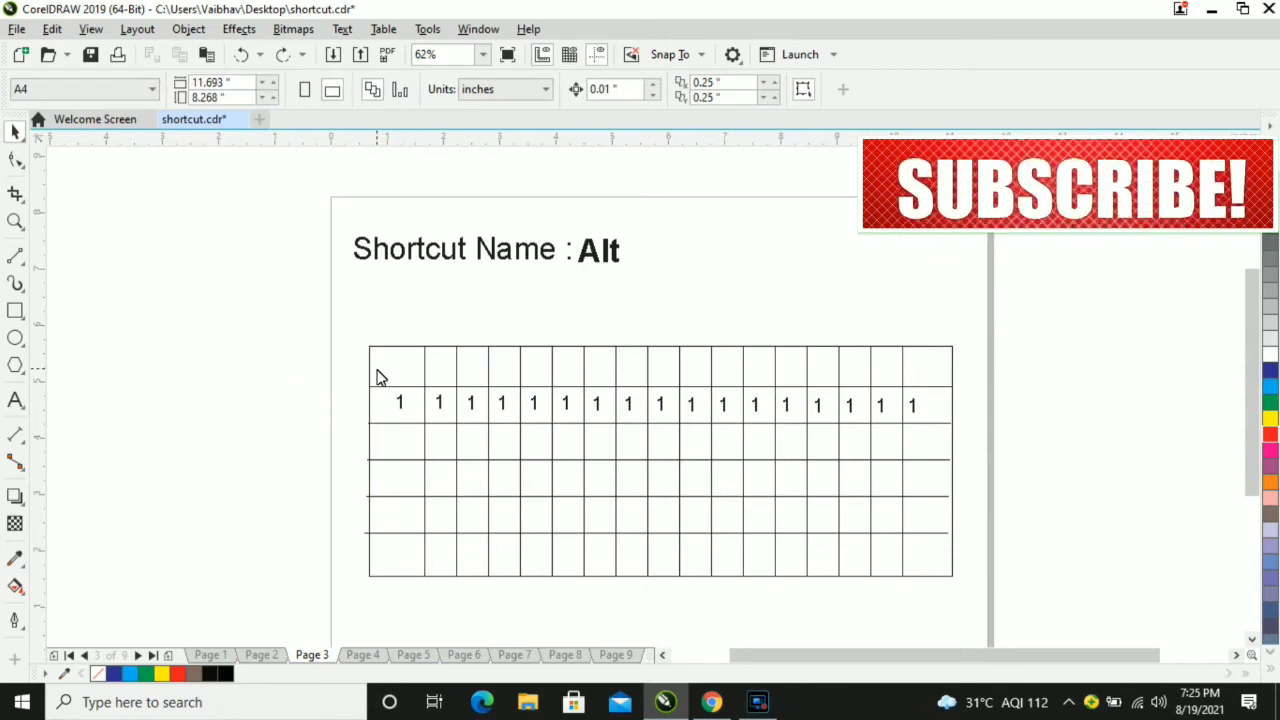
Select the horizontal grid lines with a touching marquee, try a red 10.0 pt outline on them, and undo it
{"action": "left_click_drag", "start_coordinate": [377, 369], "coordinate": [393, 556]}
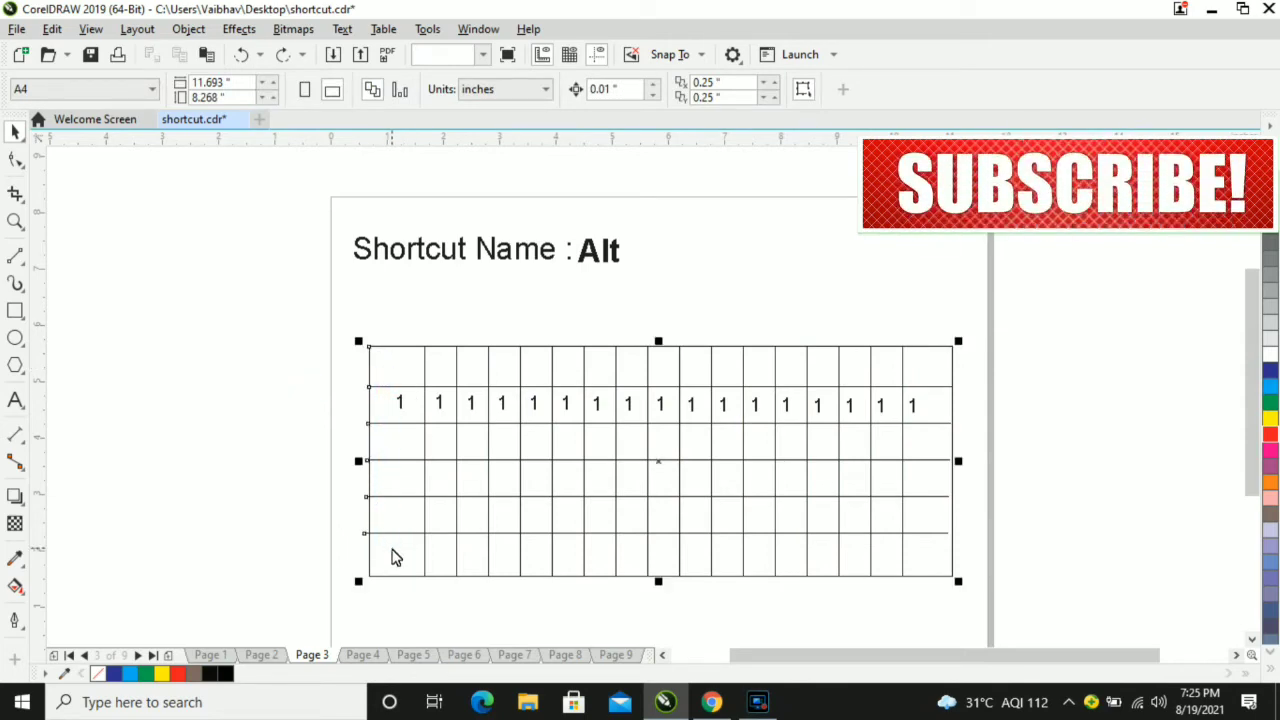
{"action": "right_click", "coordinate": [1270, 440]}
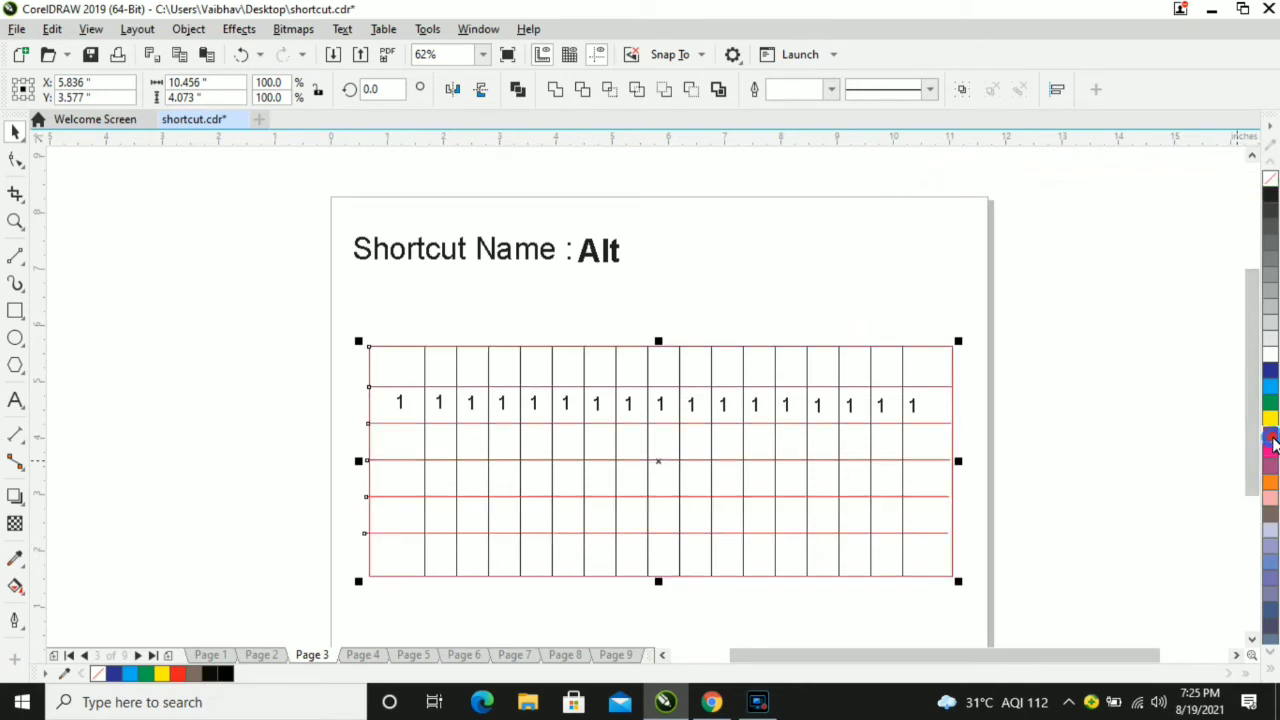
{"action": "left_click", "coordinate": [826, 89]}
{"action": "left_click", "coordinate": [817, 250]}
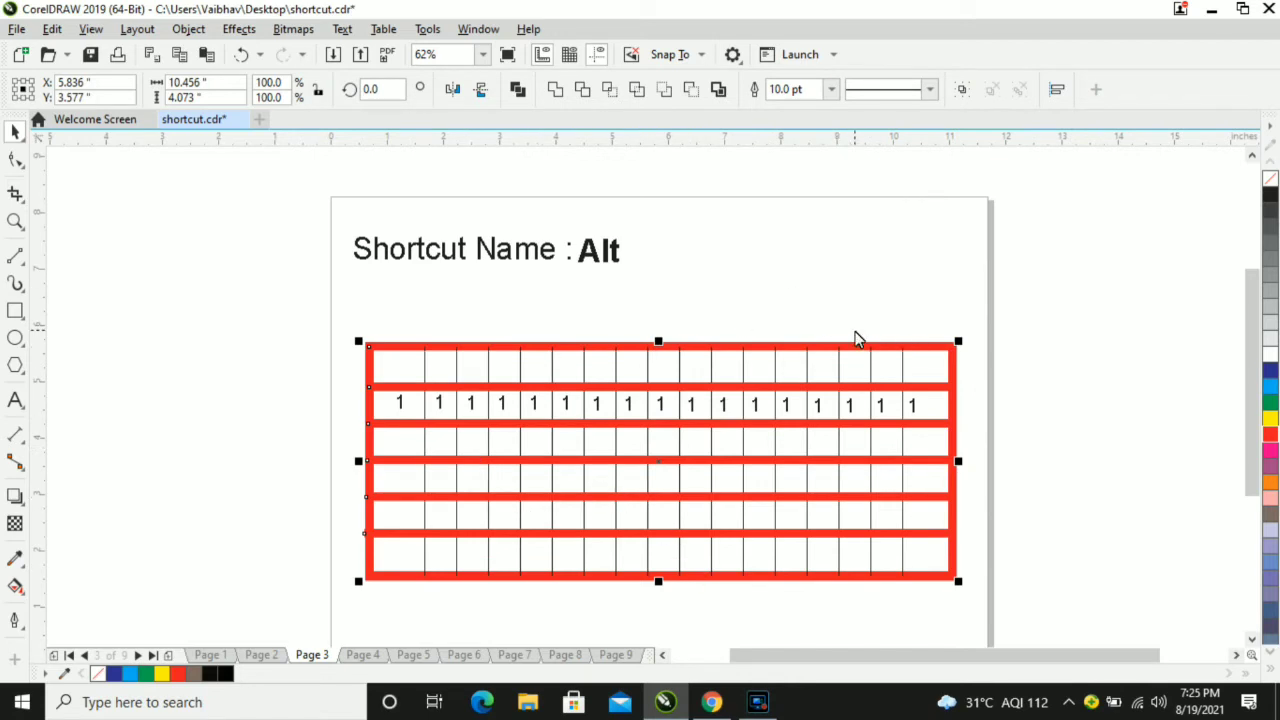
{"action": "key", "text": "ctrl+z"}
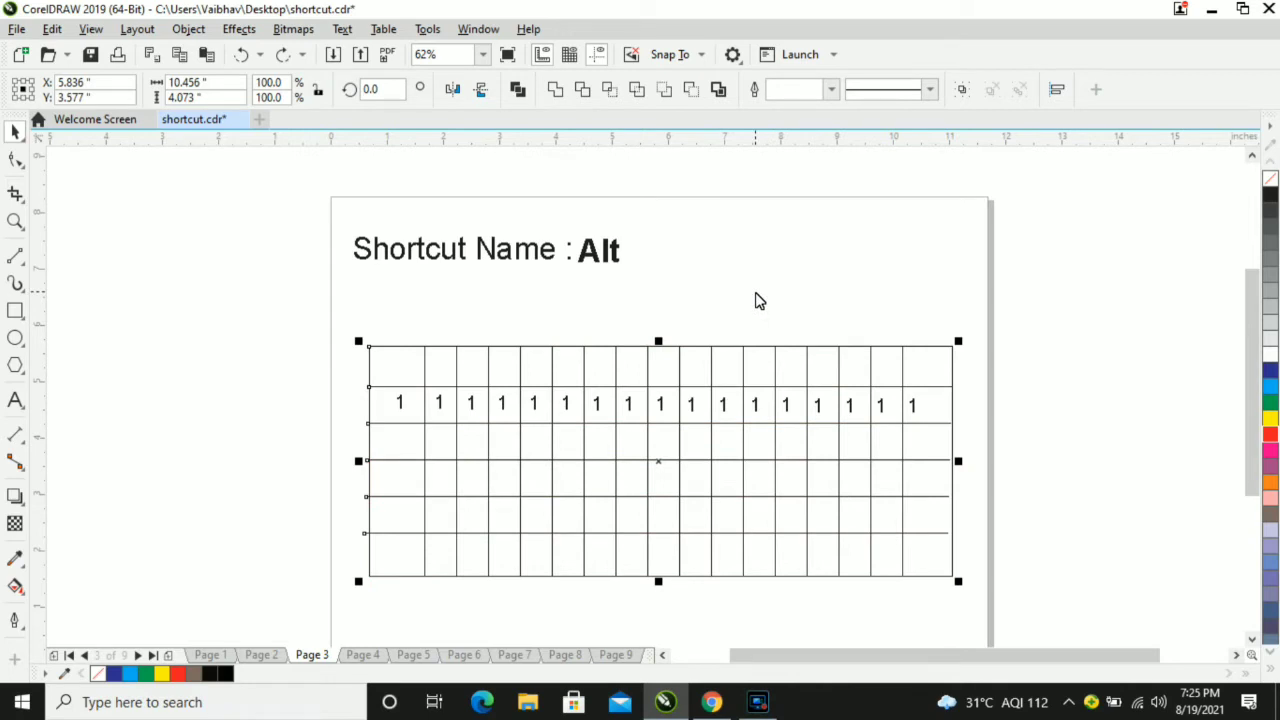
Go to page 4 and highlight the "Shift+E and Shift+C" heading by selecting it, then deselect it
{"action": "key", "text": "Page_Down"}
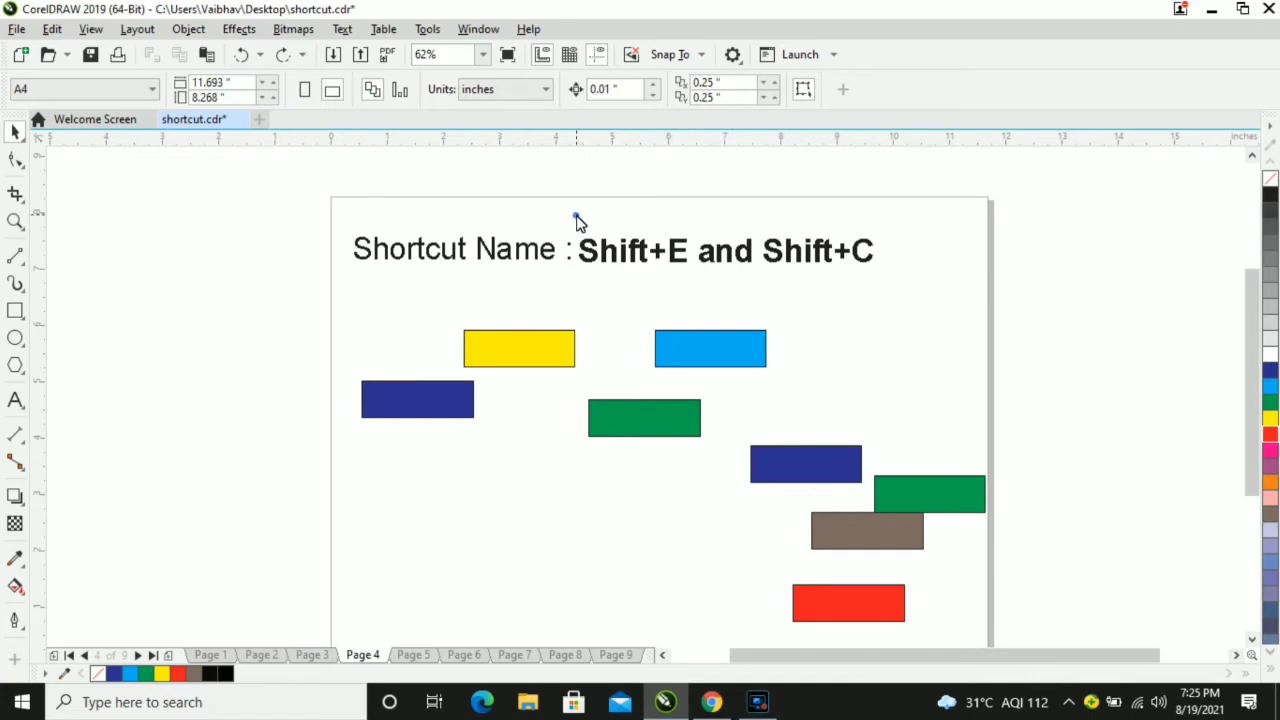
{"action": "left_click_drag", "start_coordinate": [576, 216], "coordinate": [893, 282]}
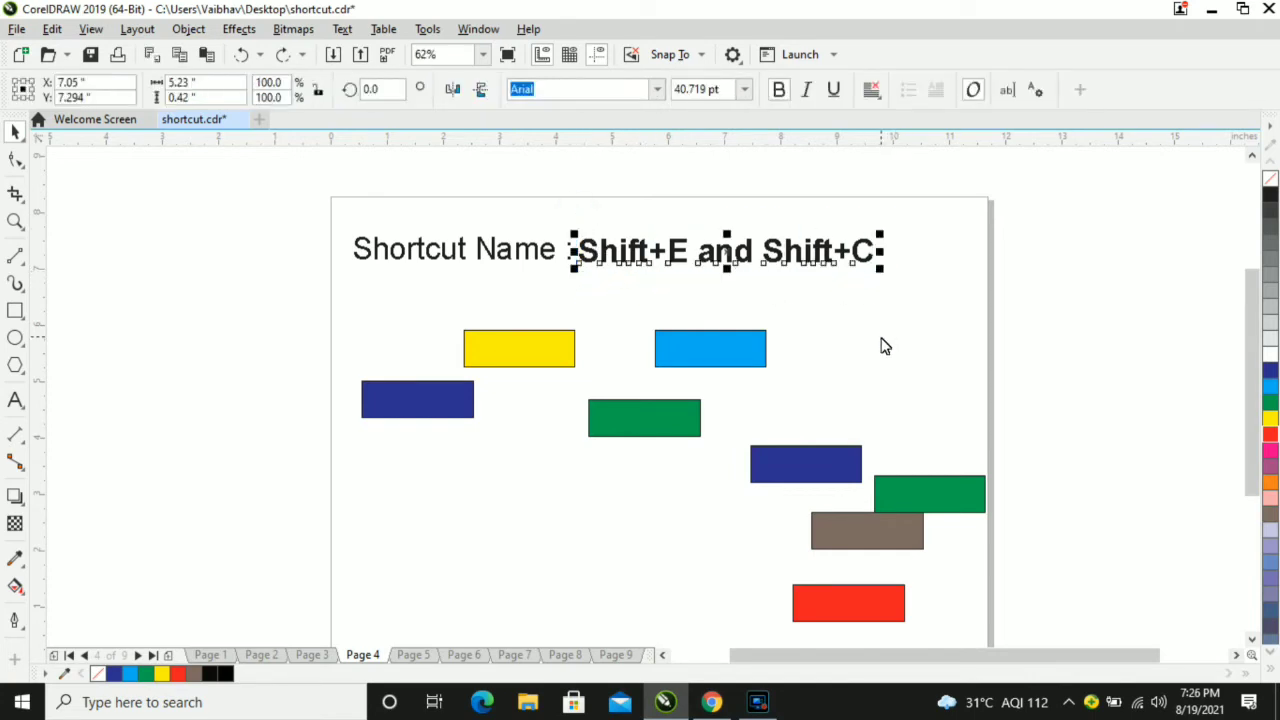
{"action": "left_click", "coordinate": [1054, 358]}
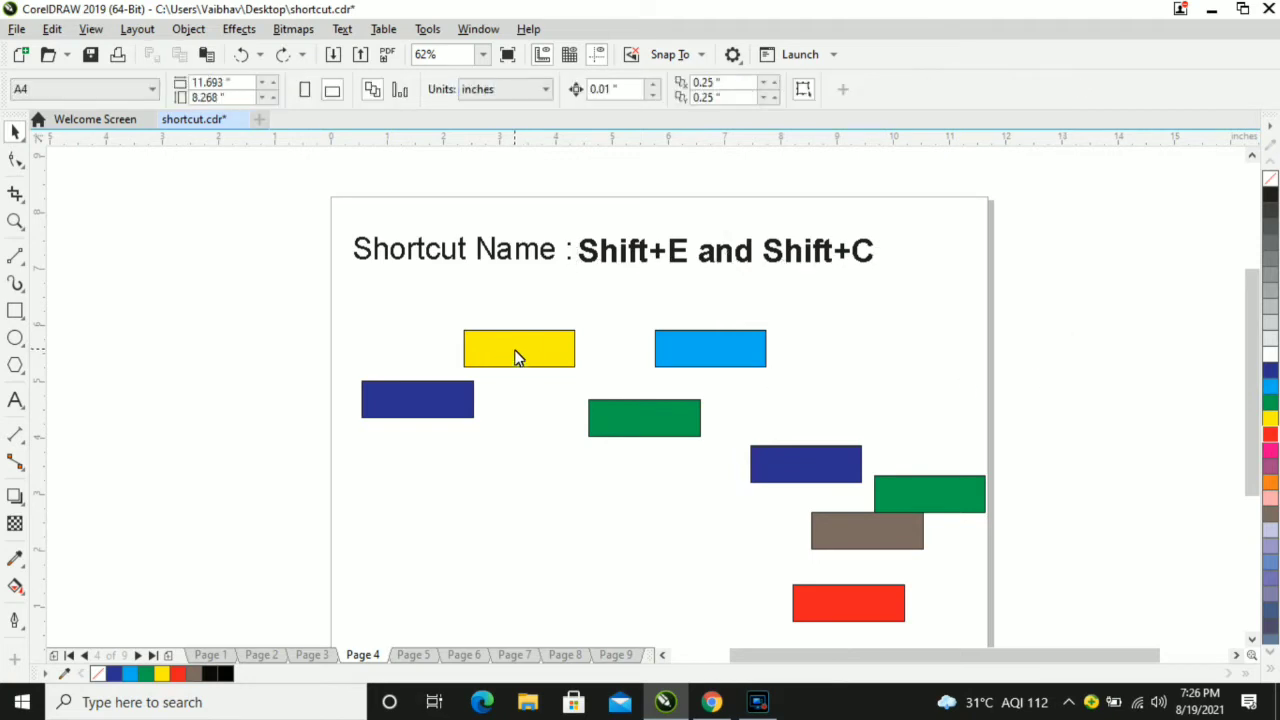
Move the yellow, upper green and light blue rectangles by hand into a row beside the upper dark blue one
{"action": "left_click_drag", "start_coordinate": [512, 356], "coordinate": [527, 385]}
{"action": "left_click_drag", "start_coordinate": [543, 403], "coordinate": [538, 410]}
{"action": "left_click_drag", "start_coordinate": [623, 431], "coordinate": [650, 403]}
{"action": "left_click_drag", "start_coordinate": [705, 360], "coordinate": [781, 411]}
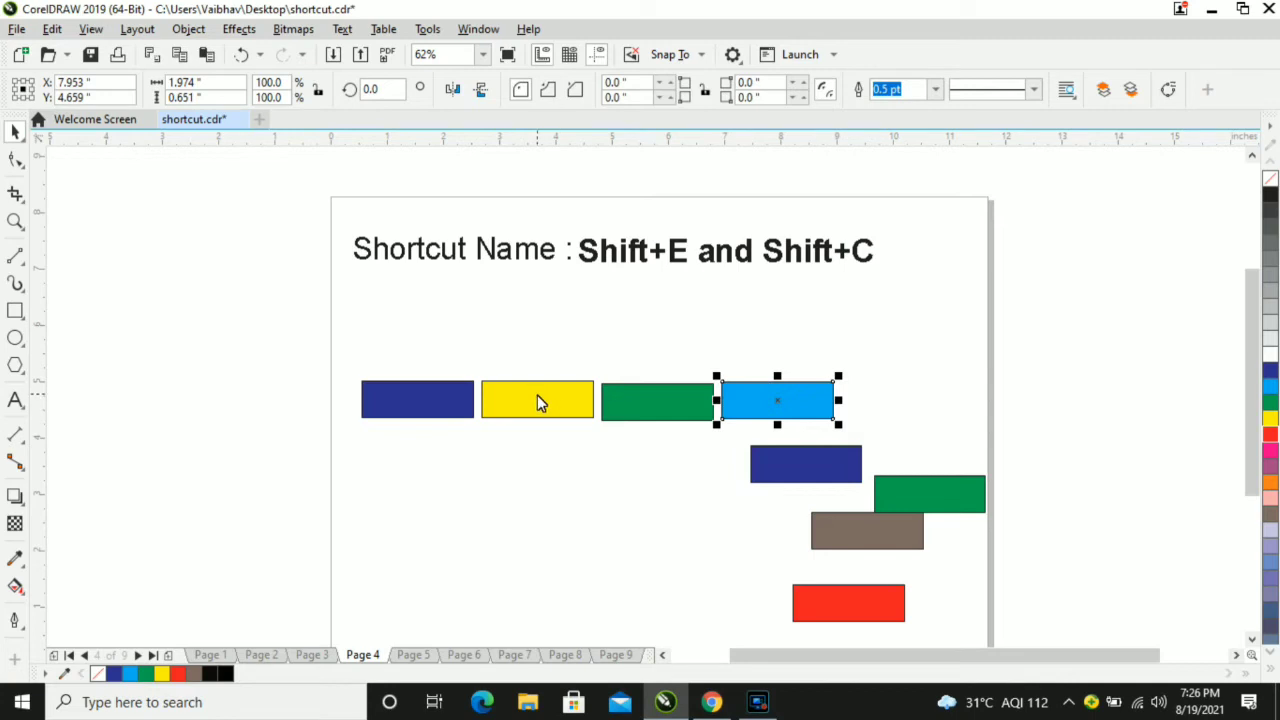
Stagger the row again by moving the yellow rectangle below it and the green and light blue ones above it
{"action": "left_click_drag", "start_coordinate": [528, 400], "coordinate": [500, 450]}
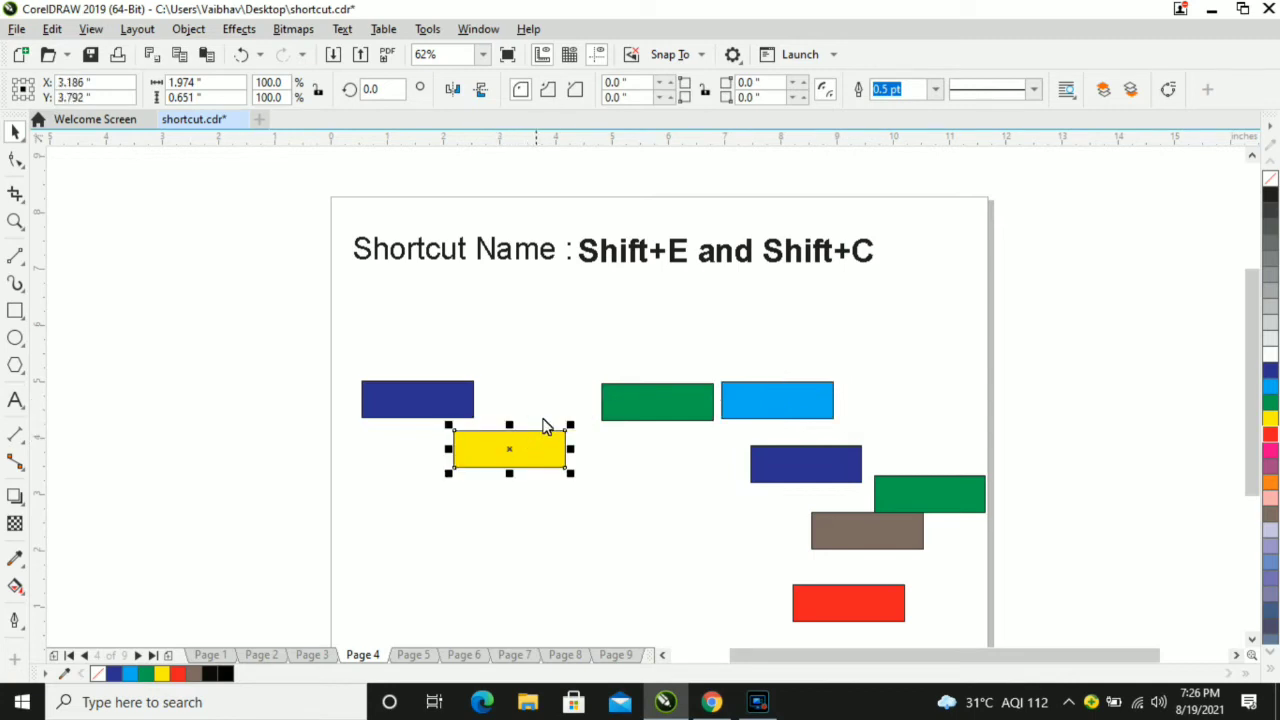
{"action": "left_click_drag", "start_coordinate": [654, 411], "coordinate": [644, 378]}
{"action": "left_click_drag", "start_coordinate": [777, 402], "coordinate": [783, 374]}
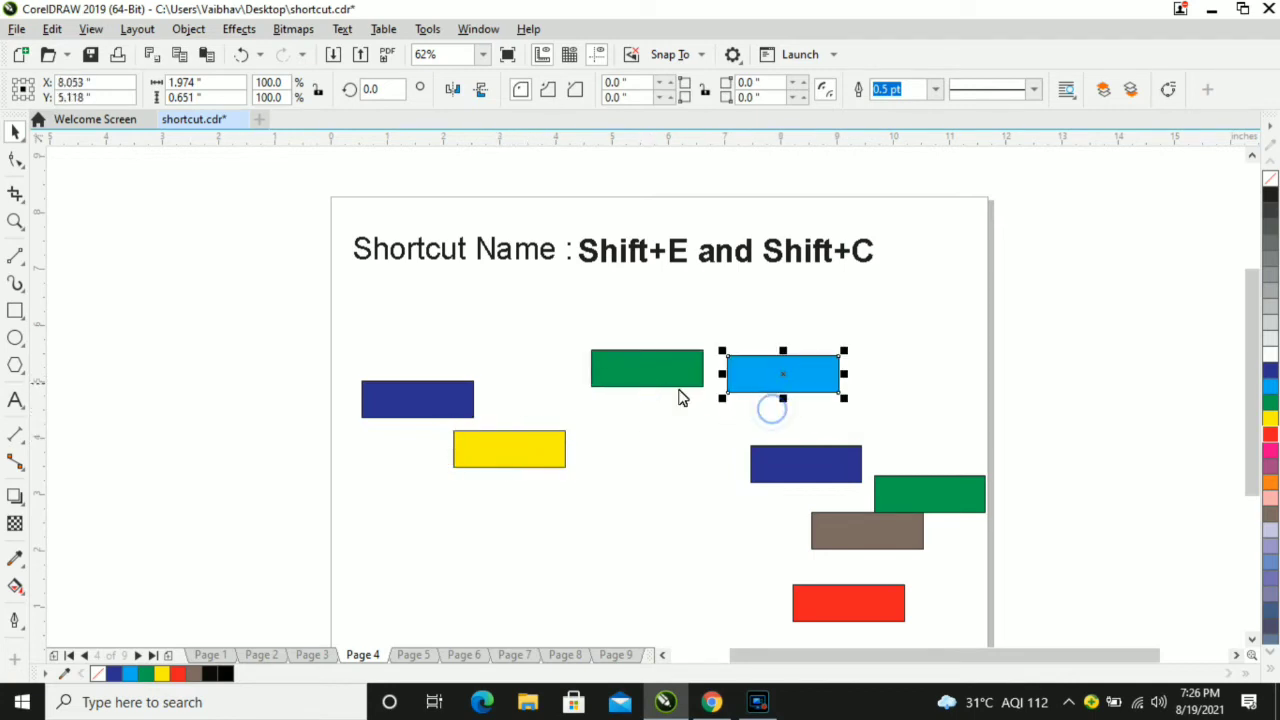
Select the four upper rectangles, align their centers along one horizontal line, and deselect them
{"action": "left_click_drag", "start_coordinate": [228, 304], "coordinate": [874, 488]}
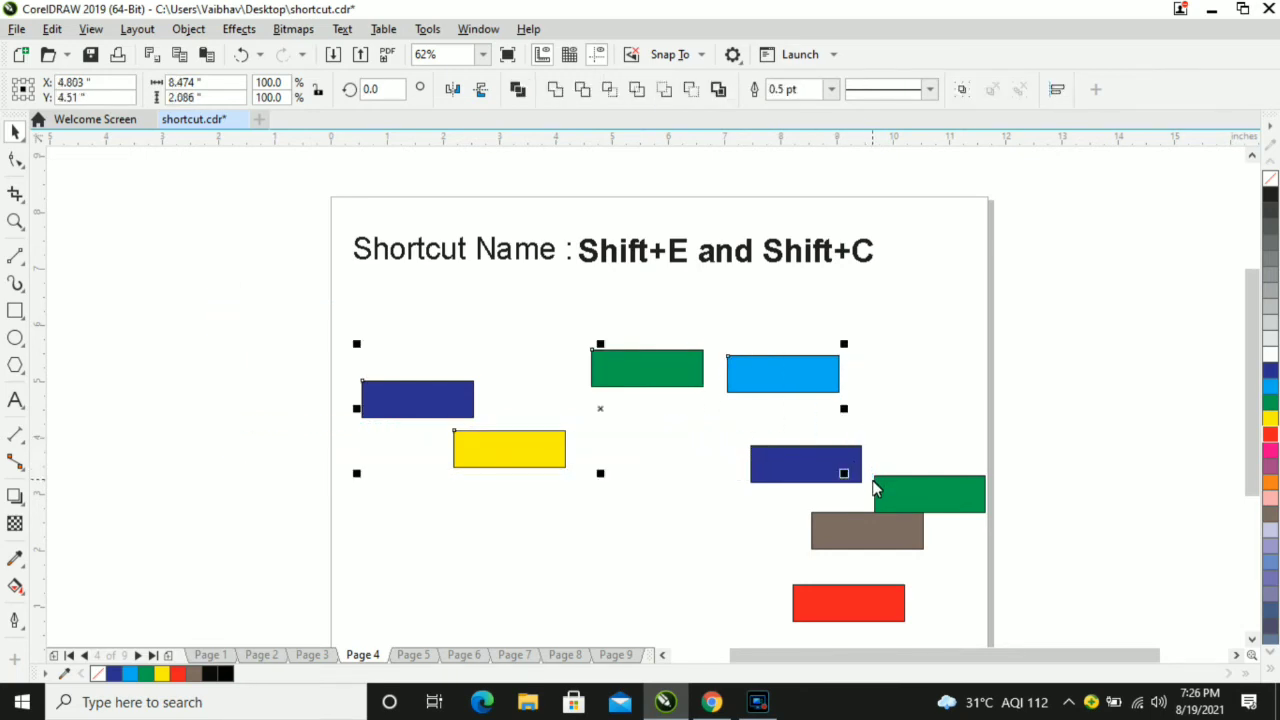
{"action": "key", "text": "shift+c"}
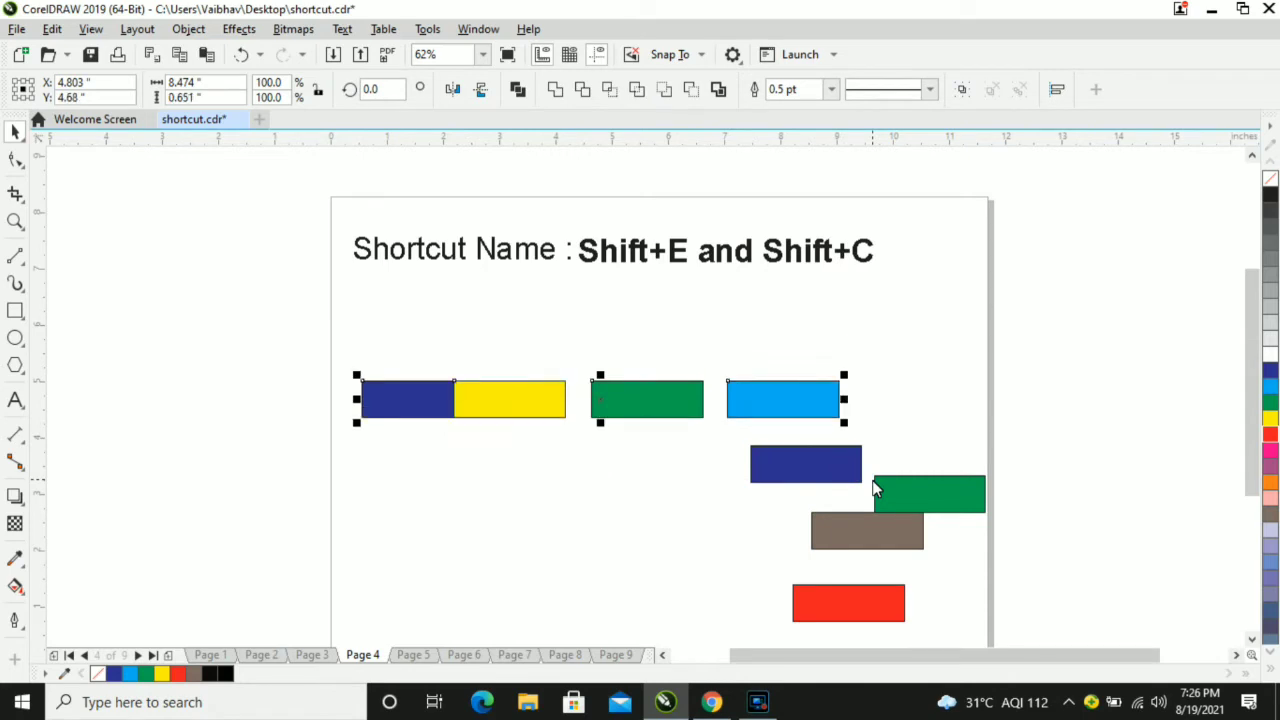
{"action": "left_click", "coordinate": [209, 351]}
Shift the yellow, green and light blue rectangles sideways to leave gaps, then realign the four upper rectangles on one horizontal line
{"action": "left_click_drag", "start_coordinate": [490, 415], "coordinate": [518, 410]}
{"action": "left_click", "coordinate": [514, 410]}
{"action": "left_click_drag", "start_coordinate": [658, 420], "coordinate": [679, 413]}
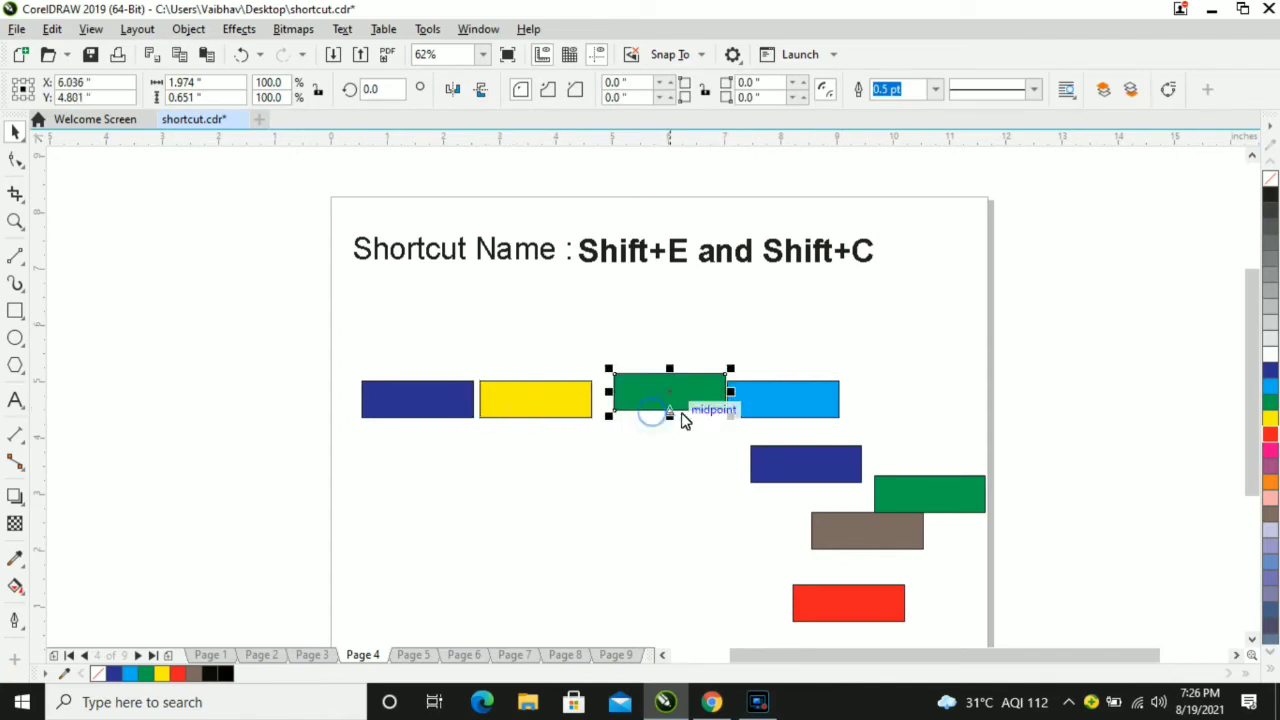
{"action": "left_click_drag", "start_coordinate": [774, 420], "coordinate": [789, 425]}
{"action": "left_click_drag", "start_coordinate": [304, 347], "coordinate": [878, 437]}
{"action": "key", "text": "e"}
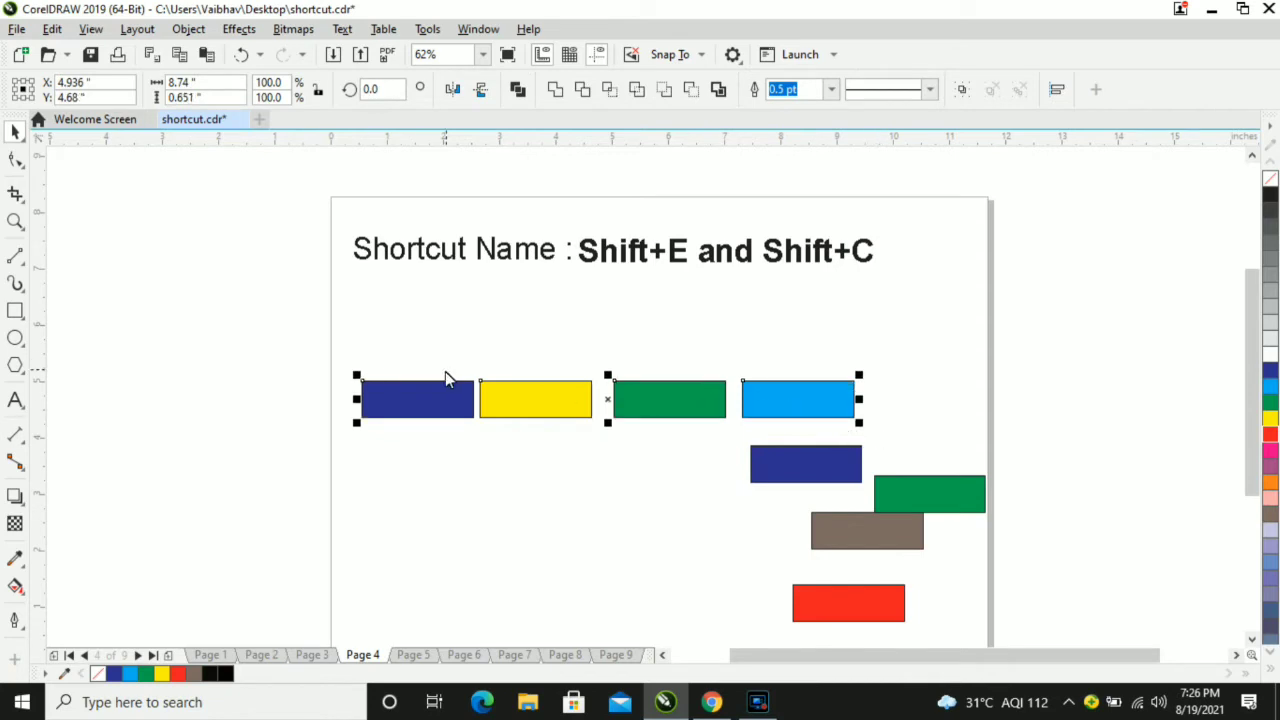
Distribute the four upper rectangles evenly in the horizontal direction by their centers, then deselect them
{"action": "left_click_drag", "start_coordinate": [216, 339], "coordinate": [895, 437]}
{"action": "key", "text": "shift+e"}
{"action": "left_click", "coordinate": [177, 374]}
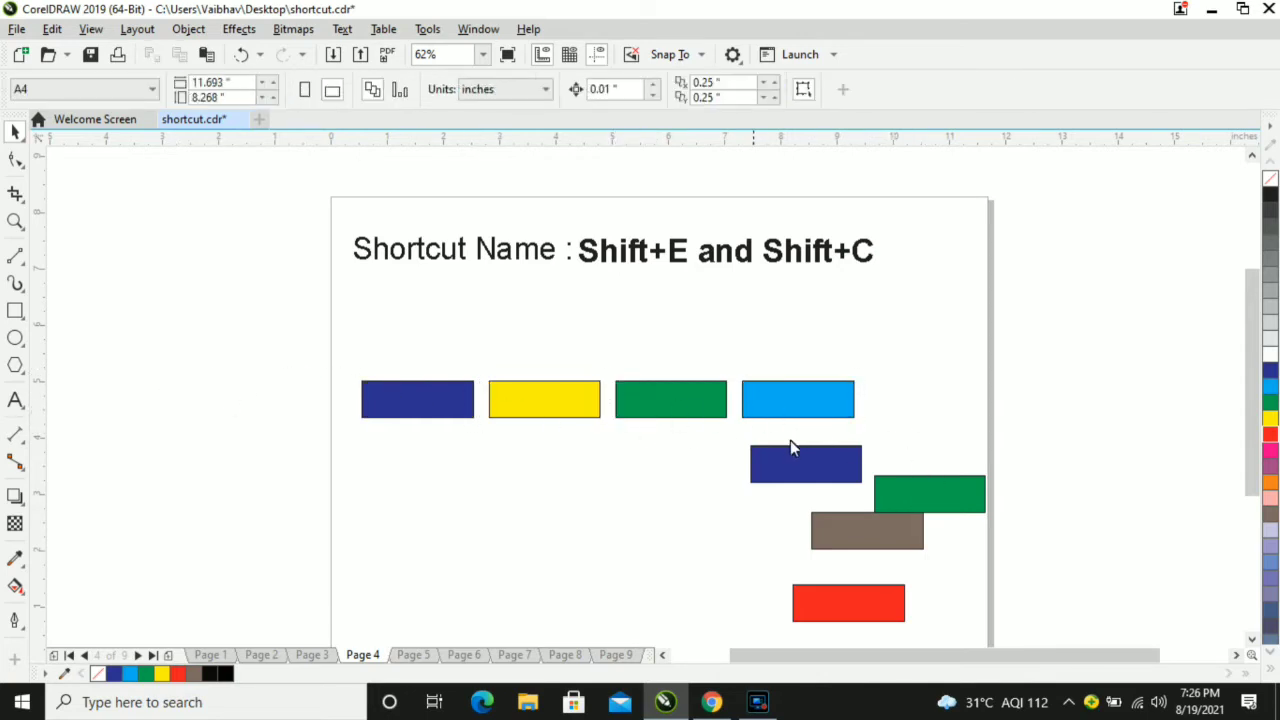
Align the four lower rectangles into one vertical column and distribute them evenly in the vertical direction by their centers
{"action": "left_click_drag", "start_coordinate": [1058, 414], "coordinate": [700, 642]}
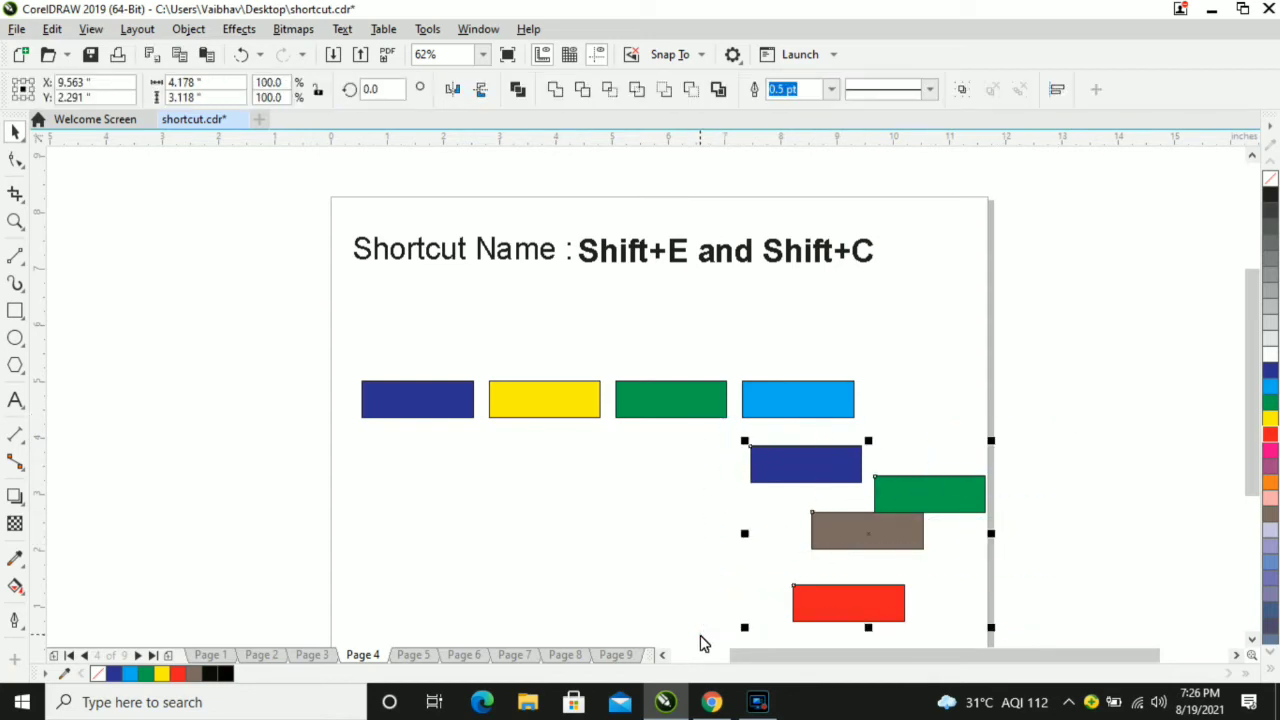
{"action": "key", "text": "l"}
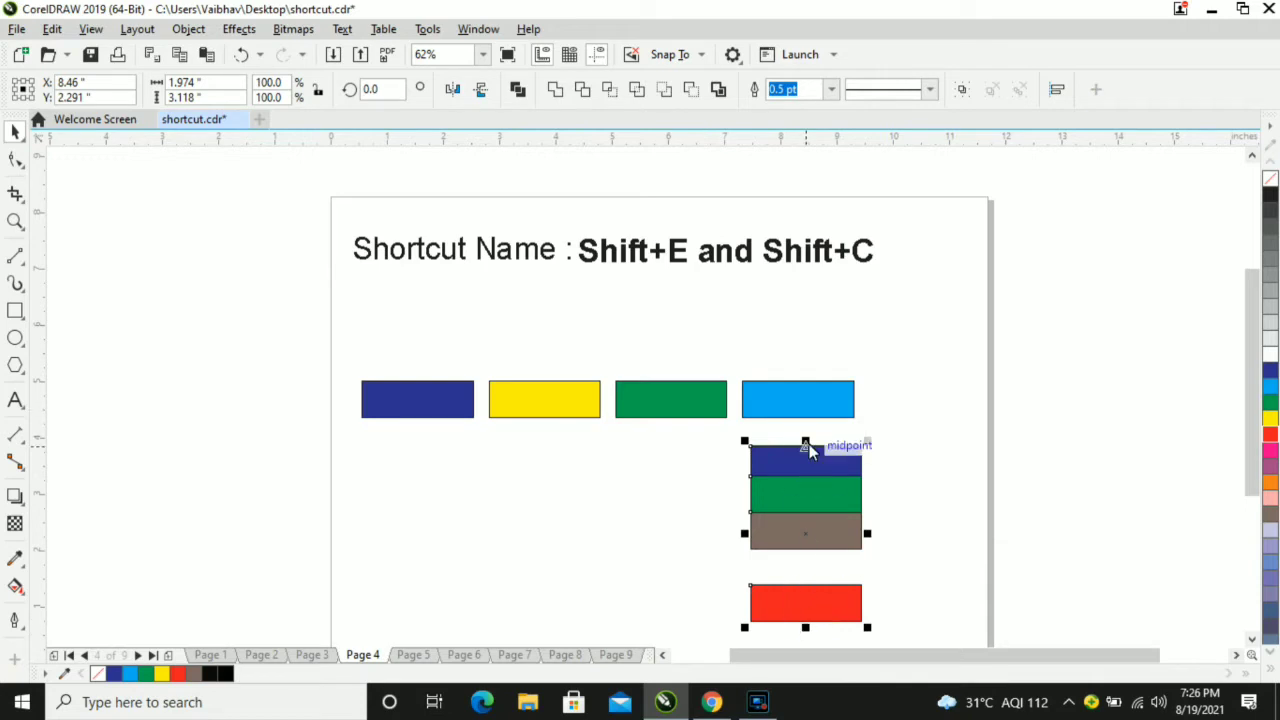
{"action": "left_click", "coordinate": [983, 449]}
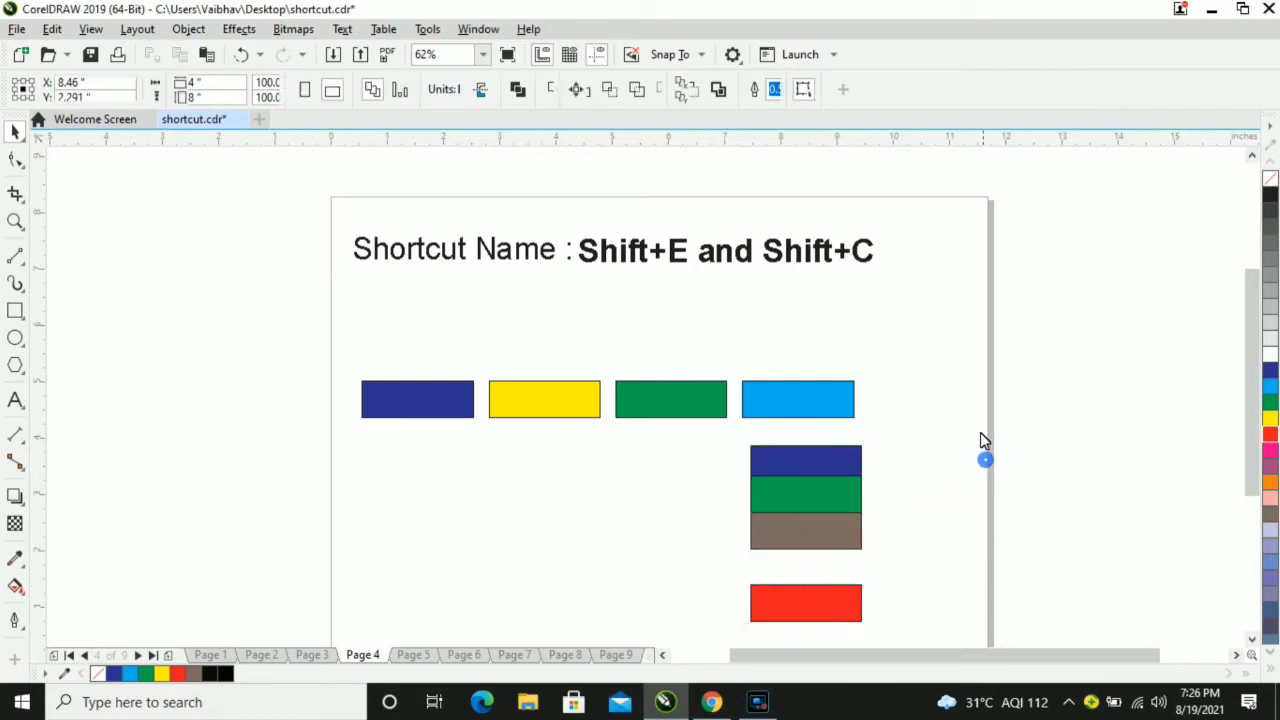
{"action": "left_click_drag", "start_coordinate": [970, 425], "coordinate": [707, 638]}
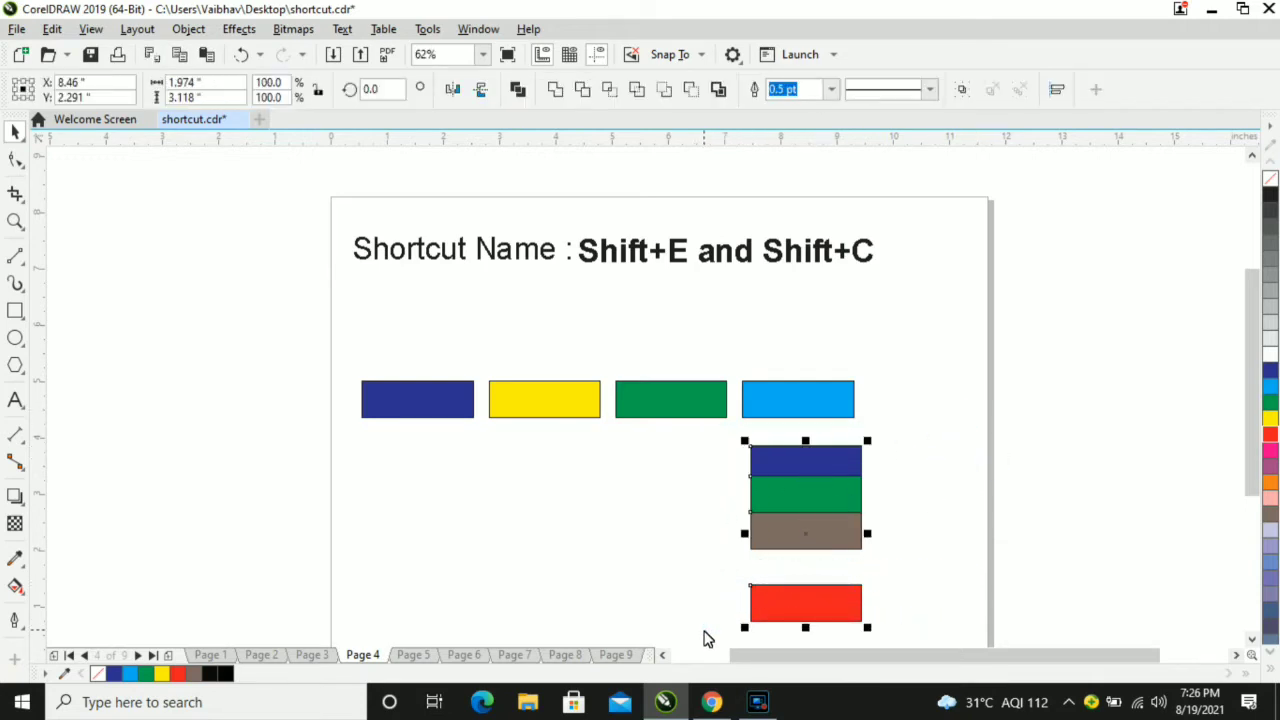
{"action": "key", "text": "shift+c"}
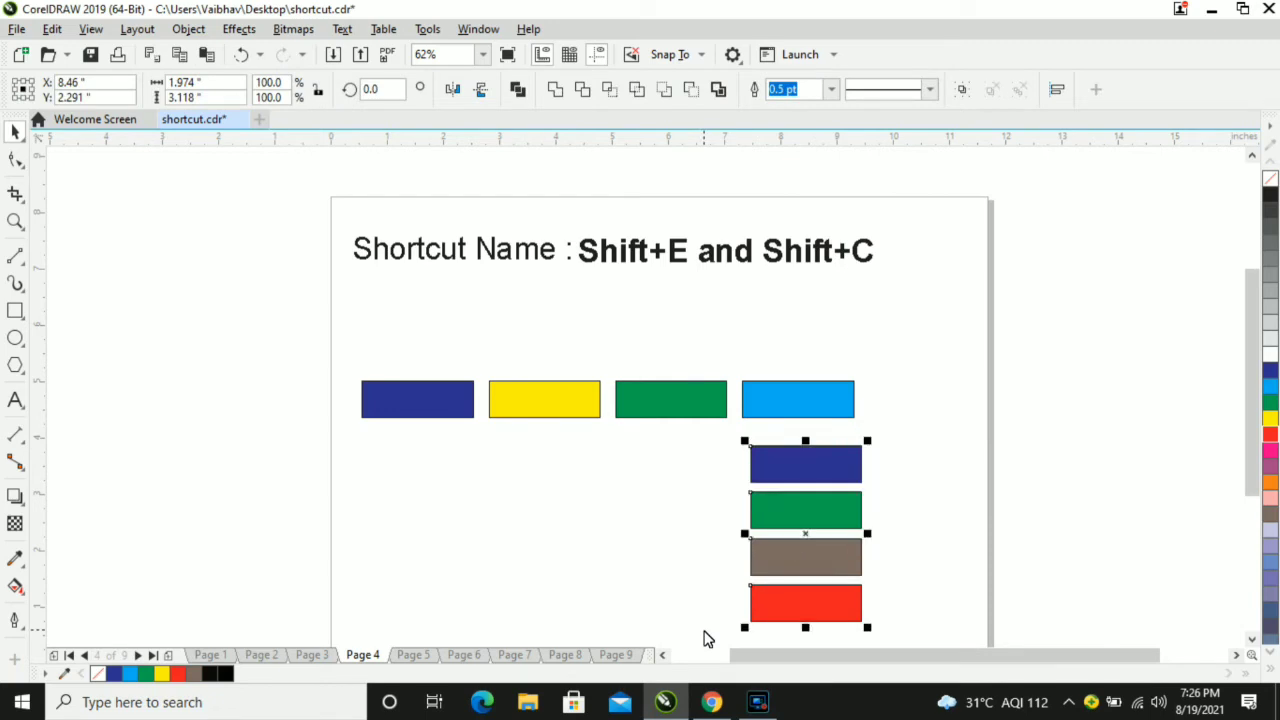
Deselect the rectangles, go to page 5, and select the sample sentence
{"action": "left_click", "coordinate": [946, 470]}
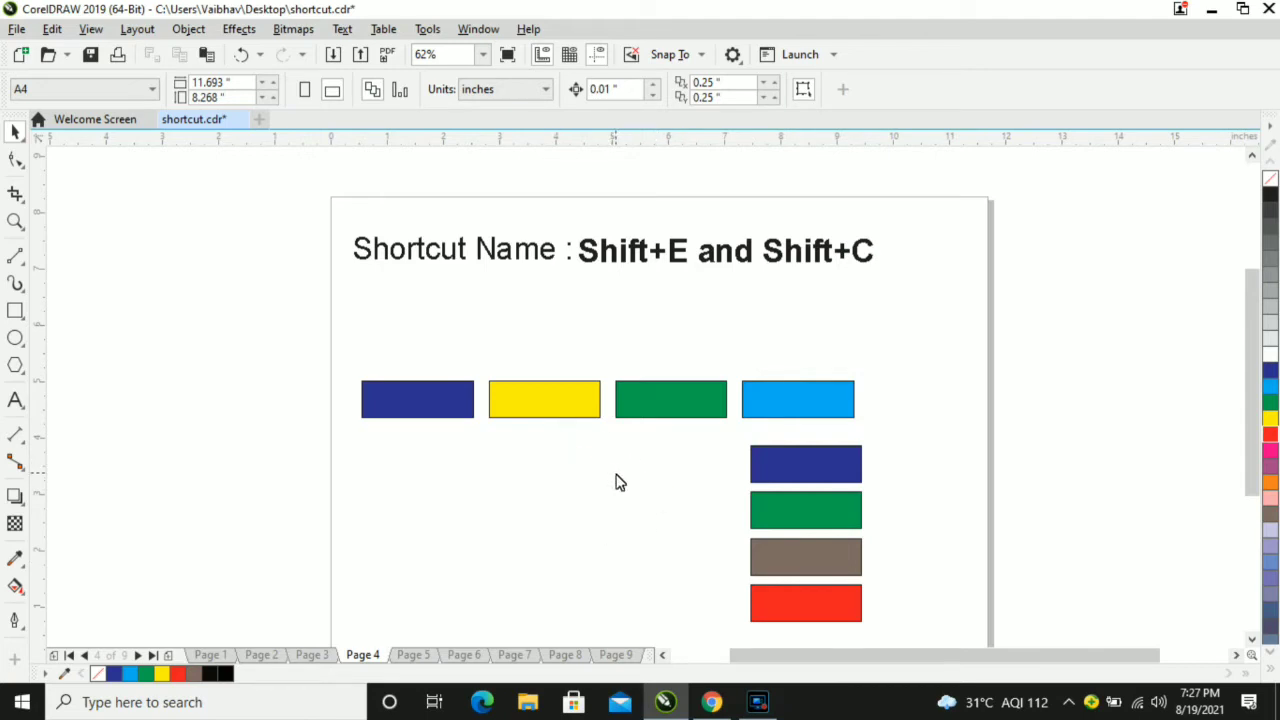
{"action": "key", "text": "Page_Down"}
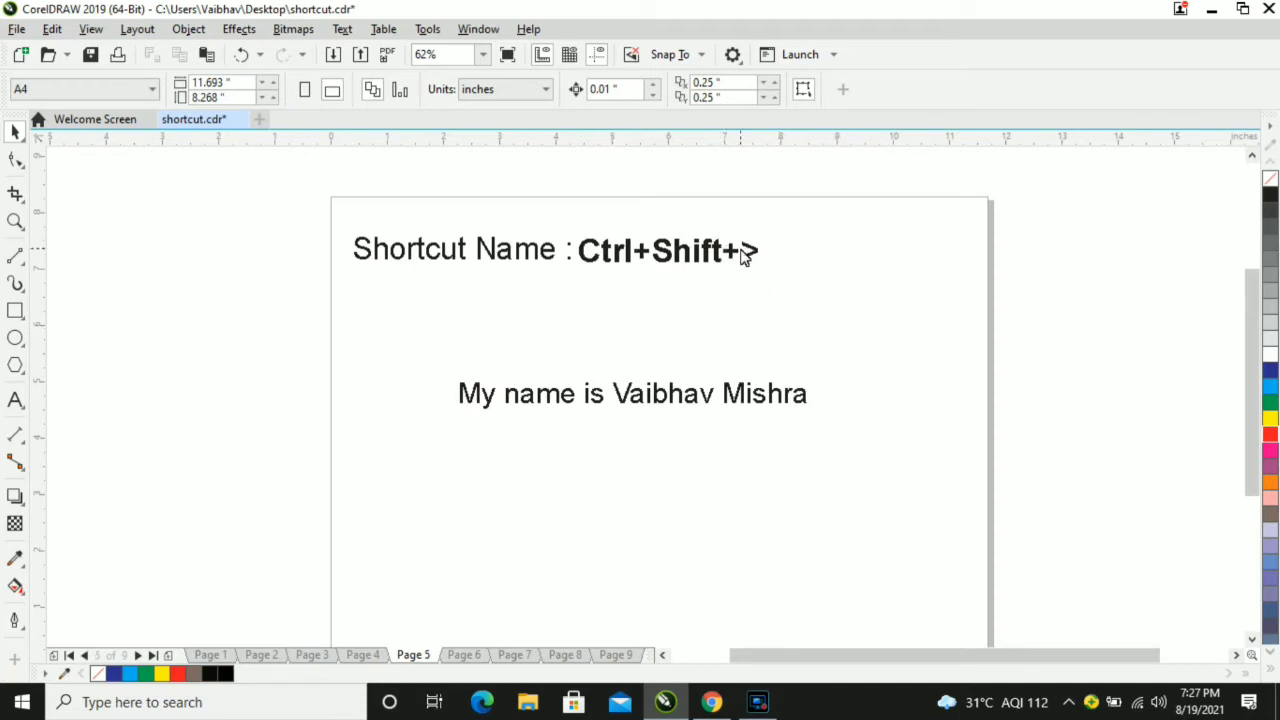
{"action": "left_click_drag", "start_coordinate": [366, 337], "coordinate": [897, 443]}
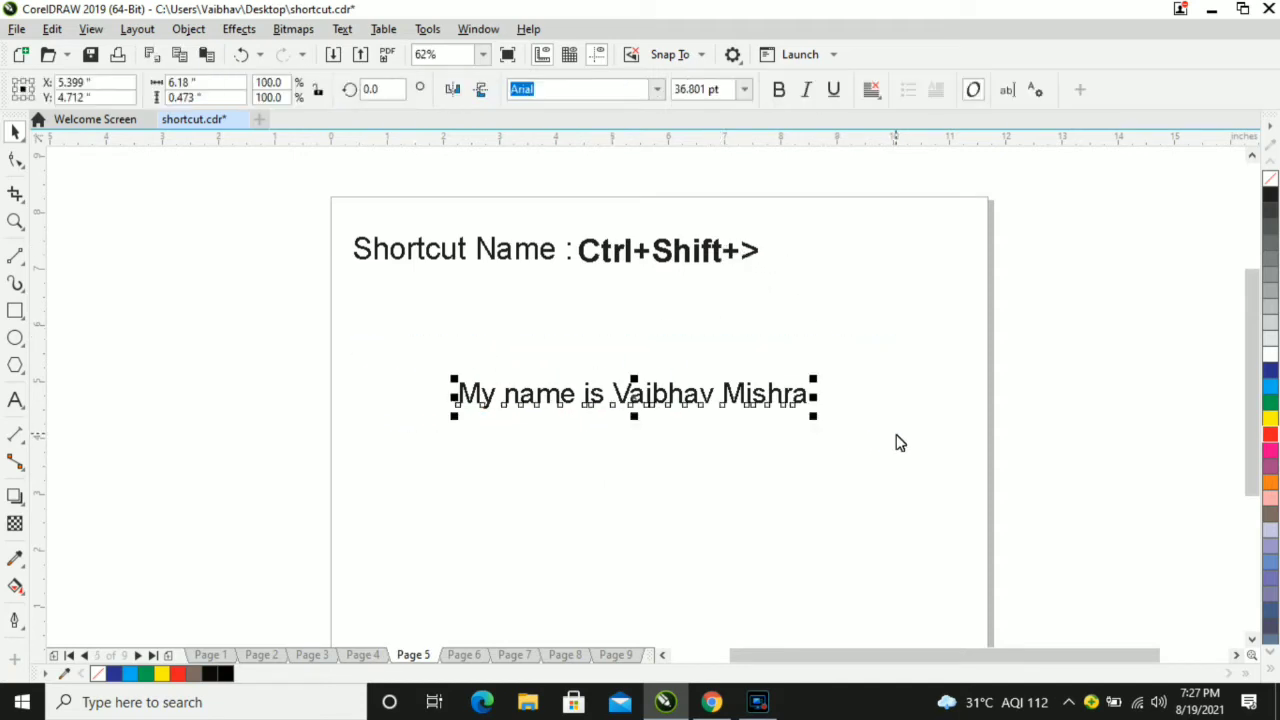
{"action": "left_click", "coordinate": [16, 401]}
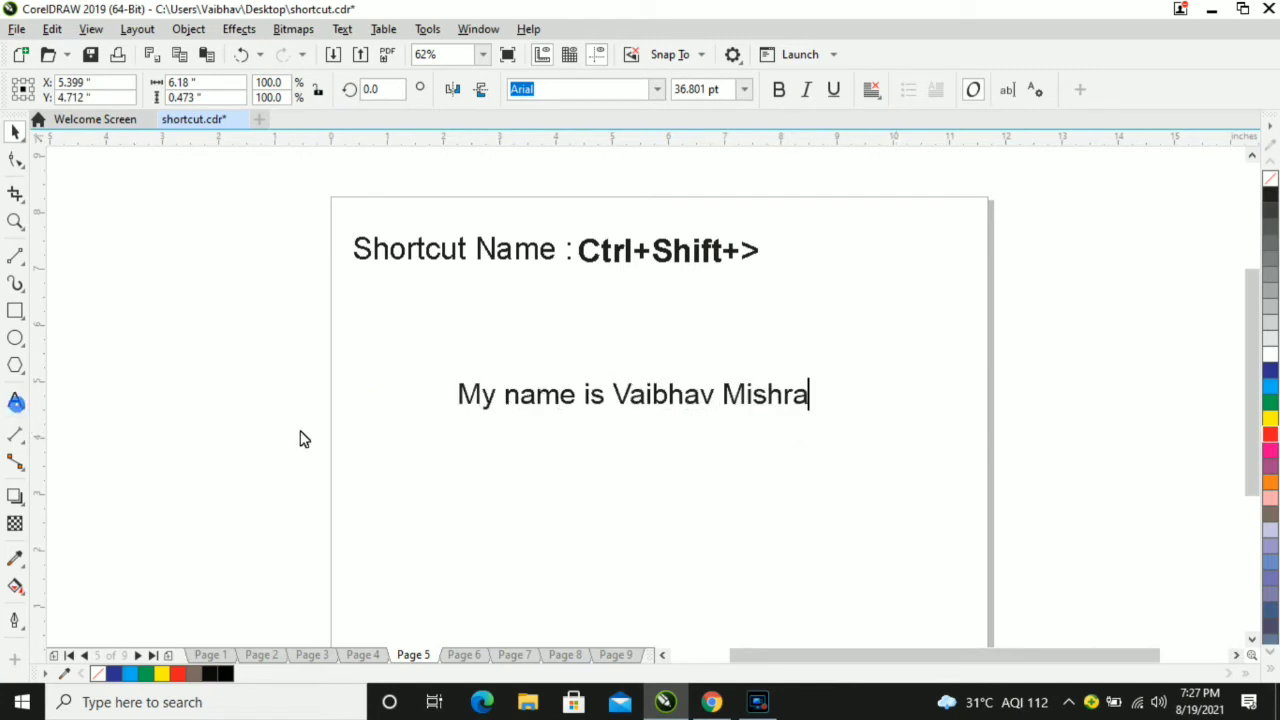
{"action": "left_click", "coordinate": [616, 410]}
{"action": "key", "text": "BackSpace"}
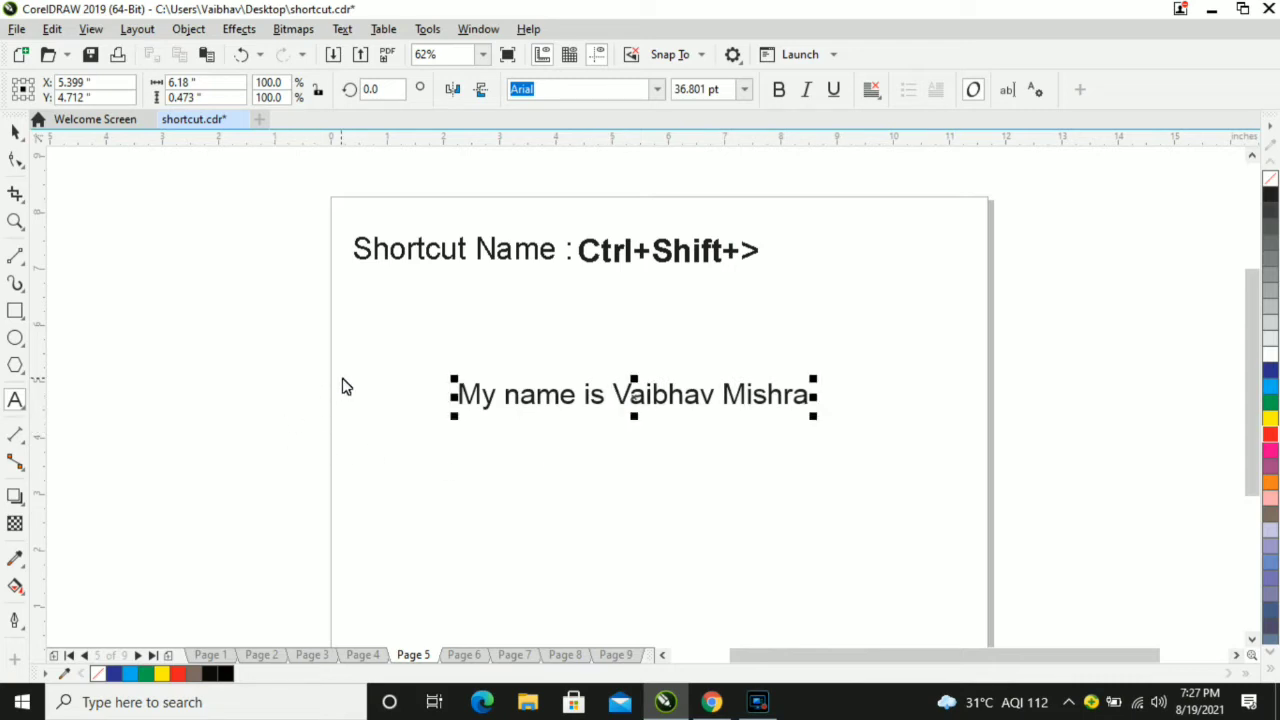
{"action": "left_click", "coordinate": [15, 133]}
{"action": "left_click", "coordinate": [143, 264]}
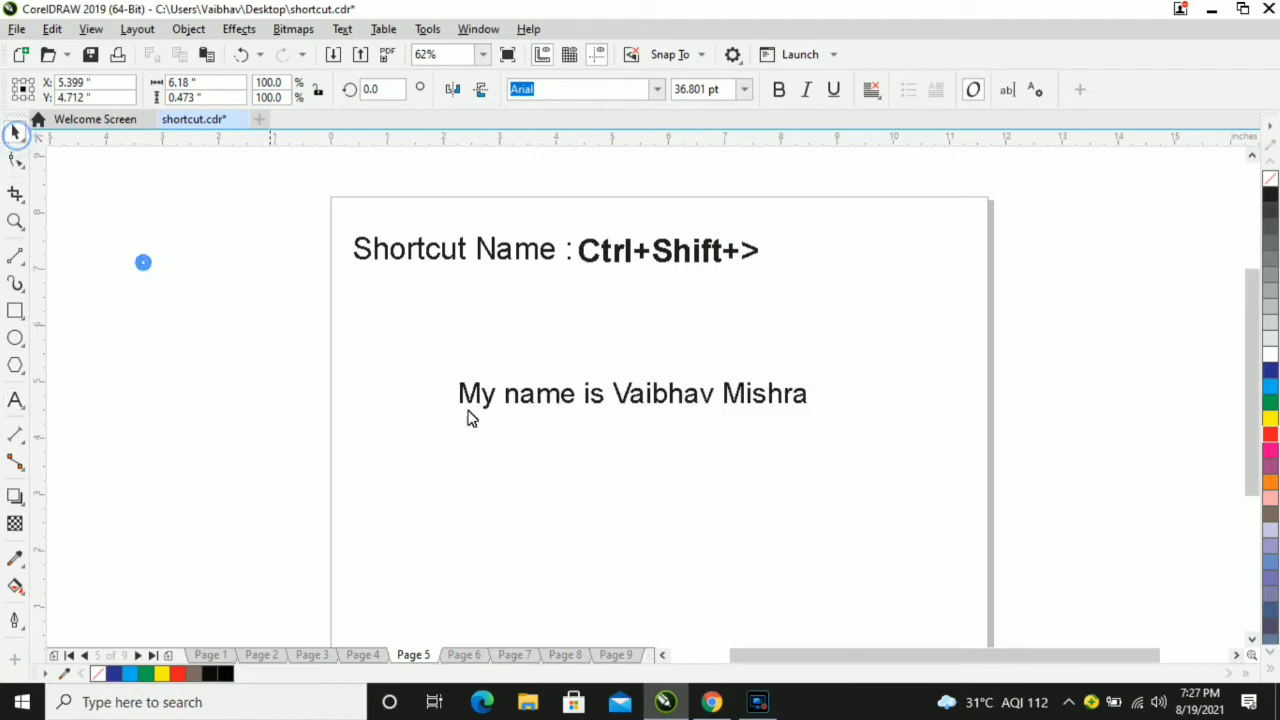
Place the text cursor just before the first name in the sentence and widen the kerning at that point
{"action": "left_click", "coordinate": [632, 410]}
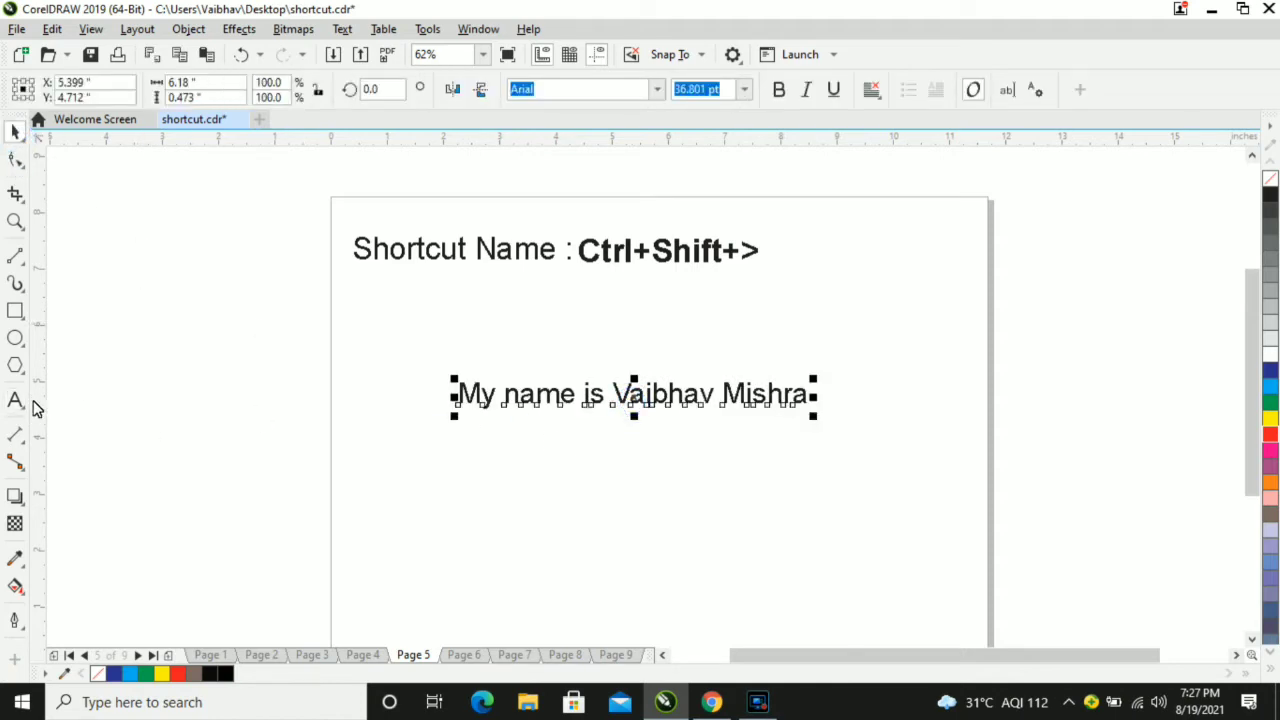
{"action": "left_click", "coordinate": [15, 400]}
{"action": "left_click", "coordinate": [607, 398]}
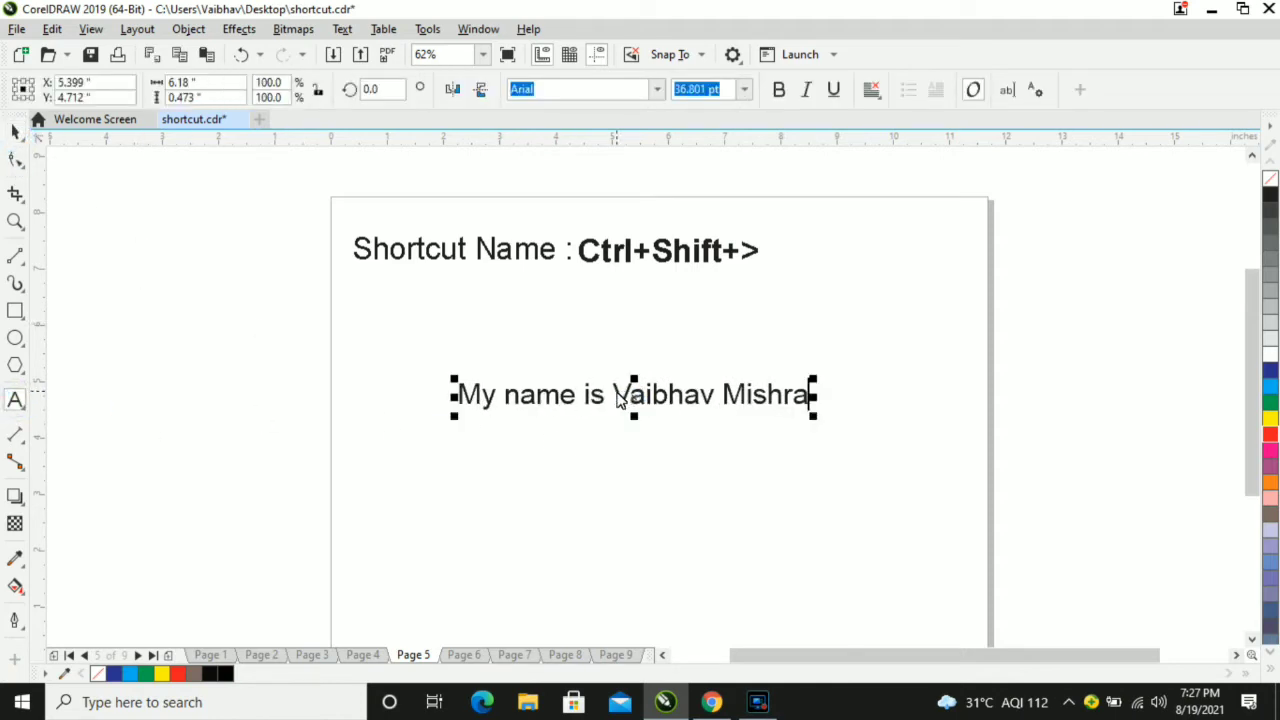
{"action": "left_click", "coordinate": [619, 398]}
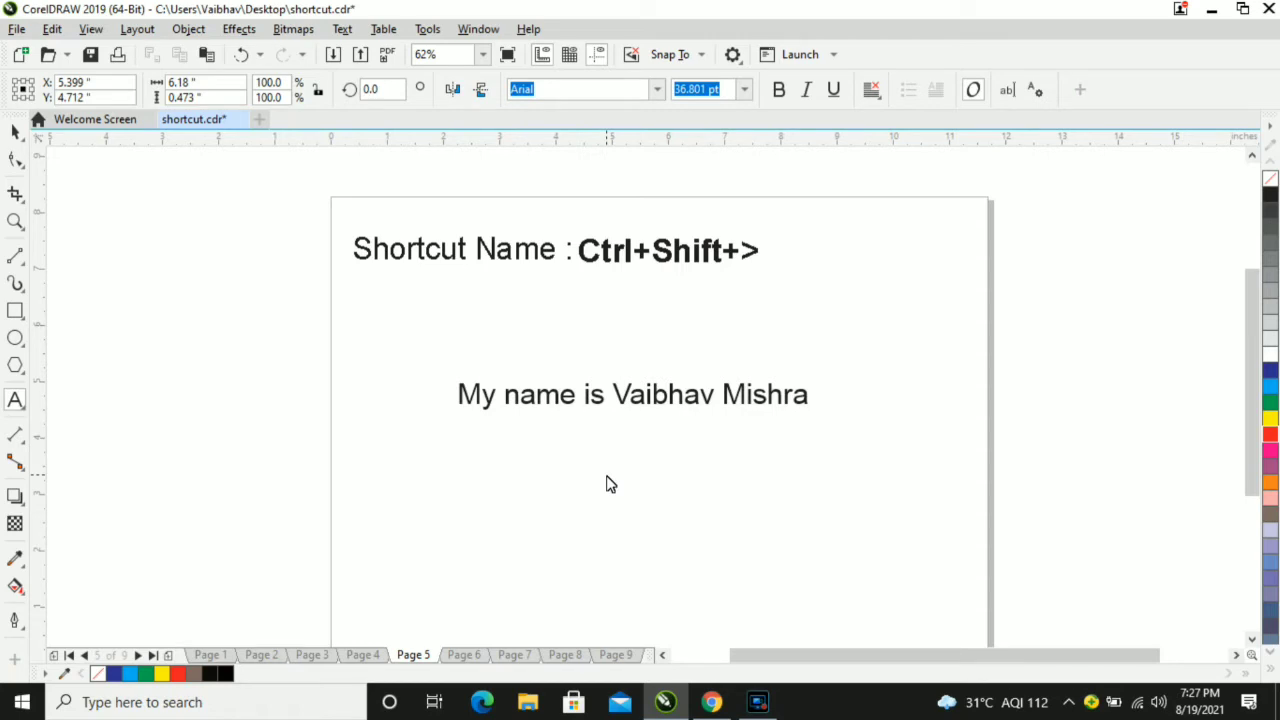
{"action": "key", "text": "ctrl+shift+greater"}
{"action": "key", "text": "ctrl+shift+greater"}
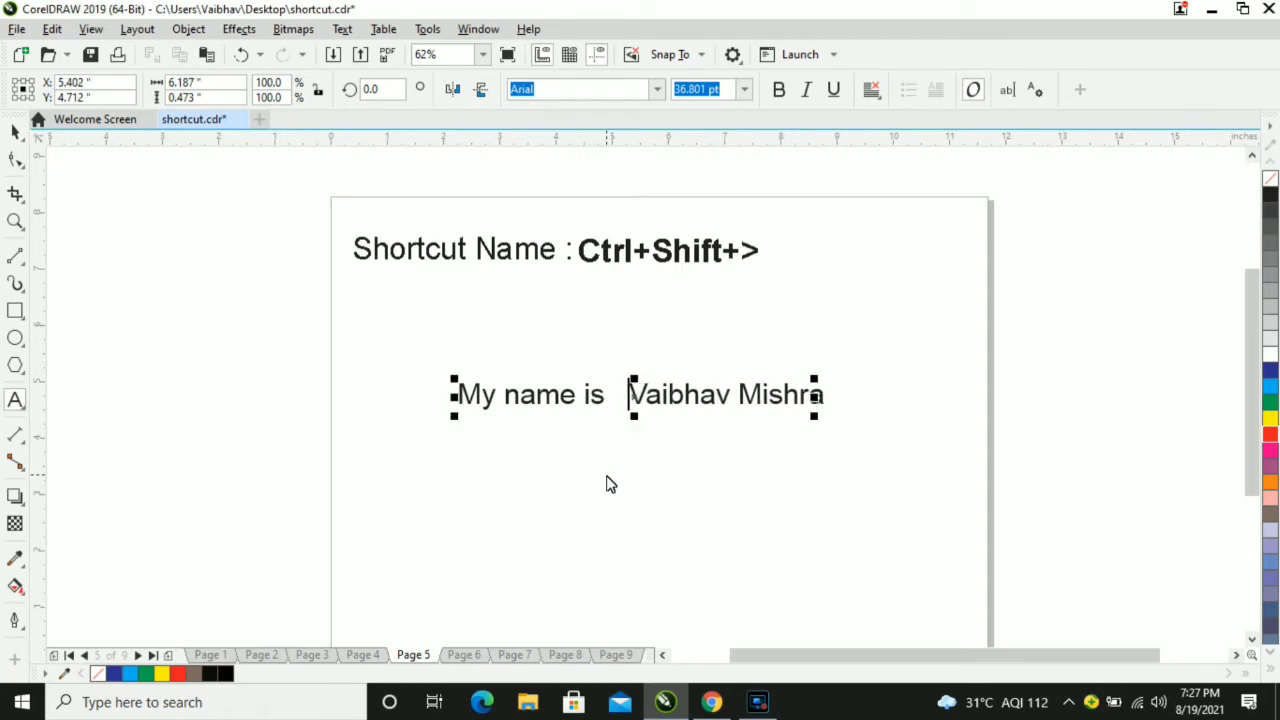
{"action": "key", "text": "ctrl+shift+greater"}
{"action": "key", "text": "ctrl+shift+greater"}
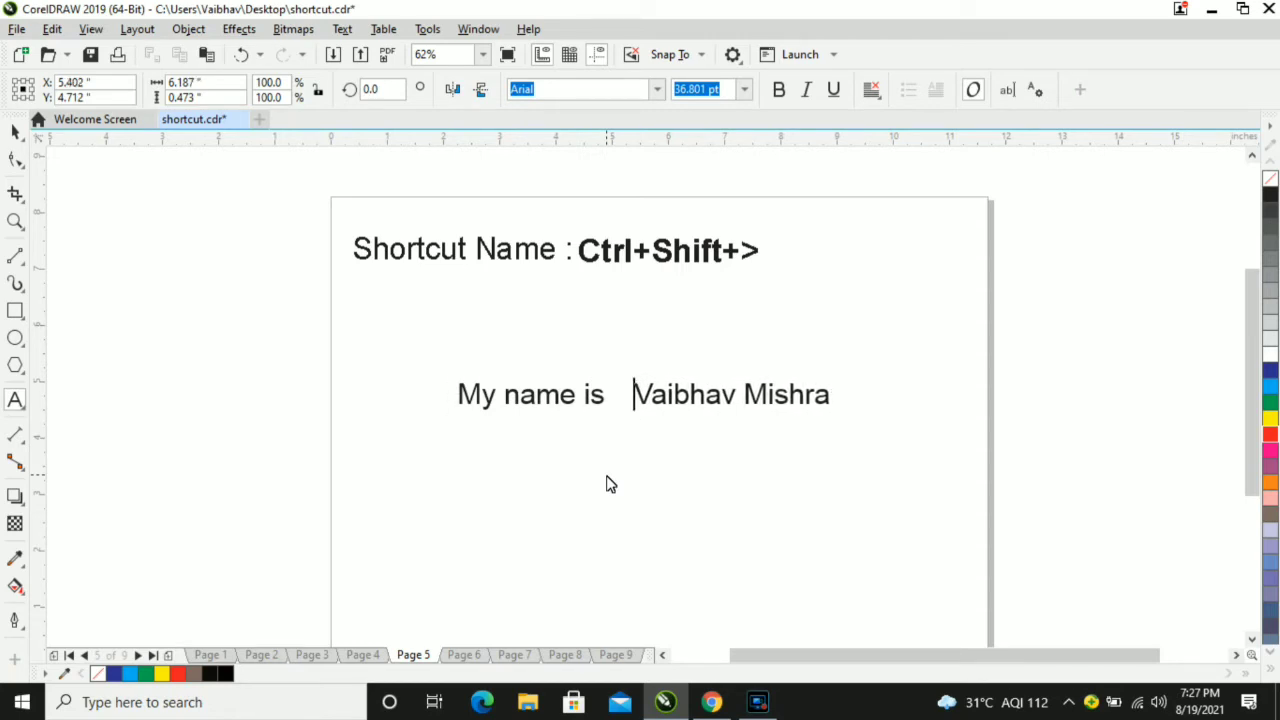
Tighten the kerning before the first name until it sits directly against the word "is"
{"action": "key", "text": "ctrl+shift+less"}
{"action": "key", "text": "ctrl+shift+less"}
{"action": "key", "text": "ctrl+shift+less"}
{"action": "key", "text": "ctrl+shift+less"}
{"action": "key", "text": "ctrl+shift+less"}
{"action": "key", "text": "ctrl+shift+less"}
{"action": "key", "text": "ctrl+shift+less"}
{"action": "key", "text": "ctrl+shift+less"}
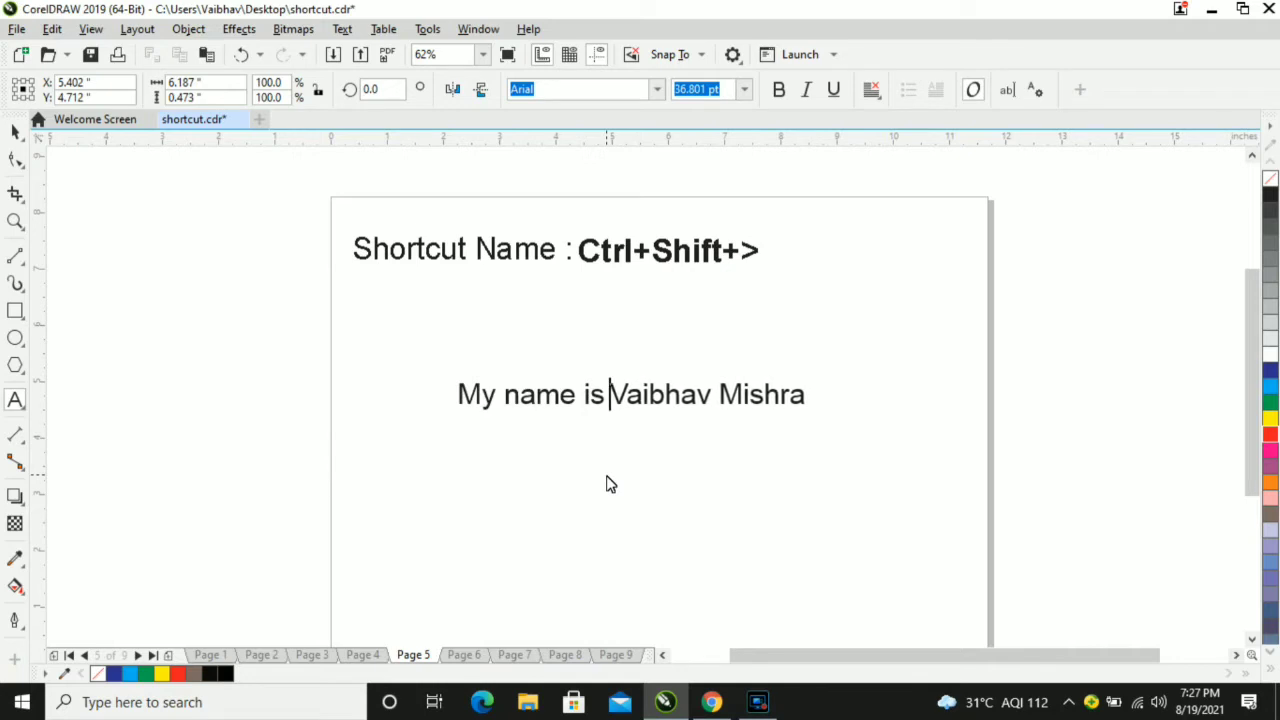
{"action": "key", "text": "ctrl+shift+less"}
{"action": "key", "text": "ctrl+shift+less"}
{"action": "key", "text": "ctrl+shift+less"}
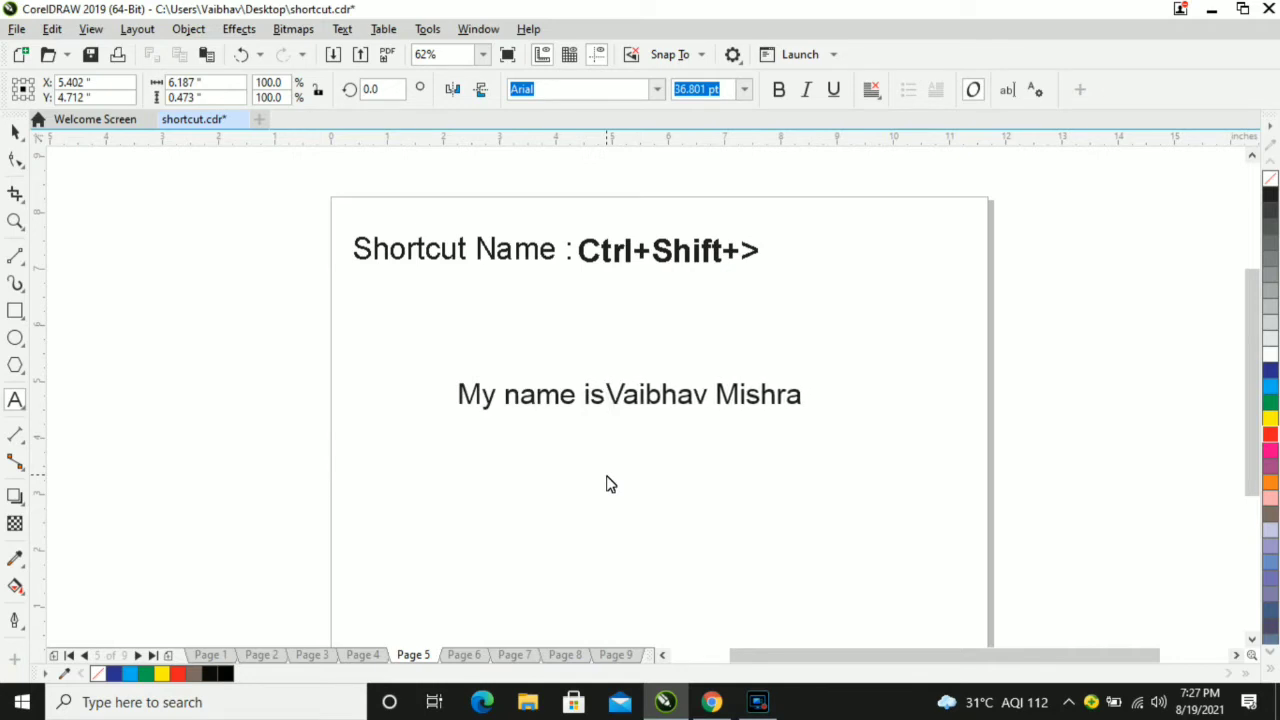
Widen the kerning before the first name to about a normal word space and finish editing the text
{"action": "key", "text": "ctrl+shift+greater"}
{"action": "key", "text": "ctrl+shift+greater"}
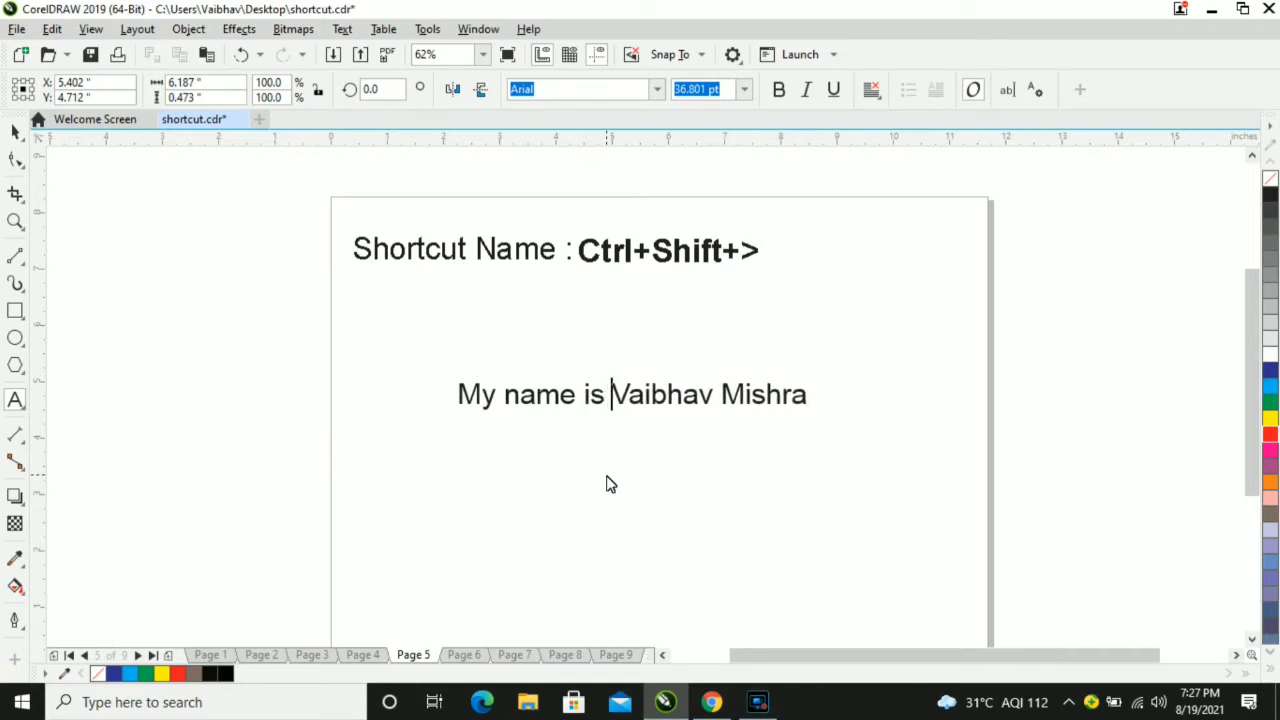
{"action": "key", "text": "ctrl+shift+greater"}
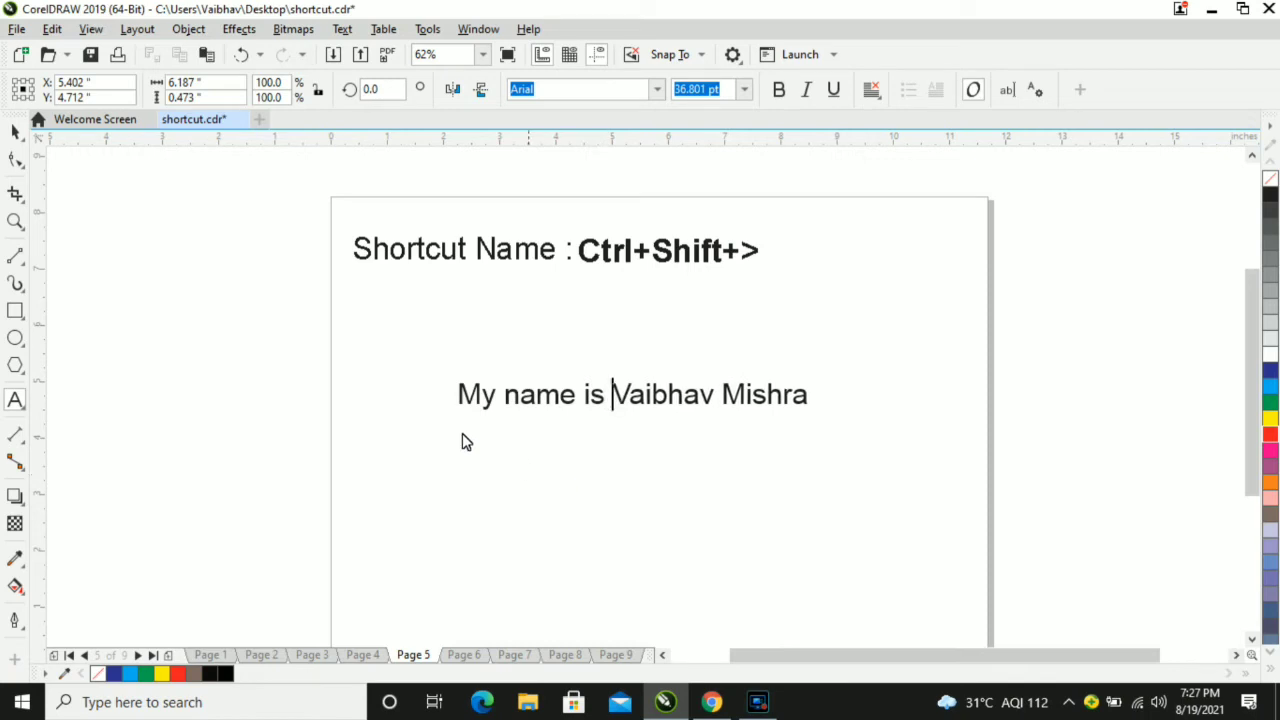
{"action": "key", "text": "Escape"}
{"action": "left_click", "coordinate": [16, 131]}
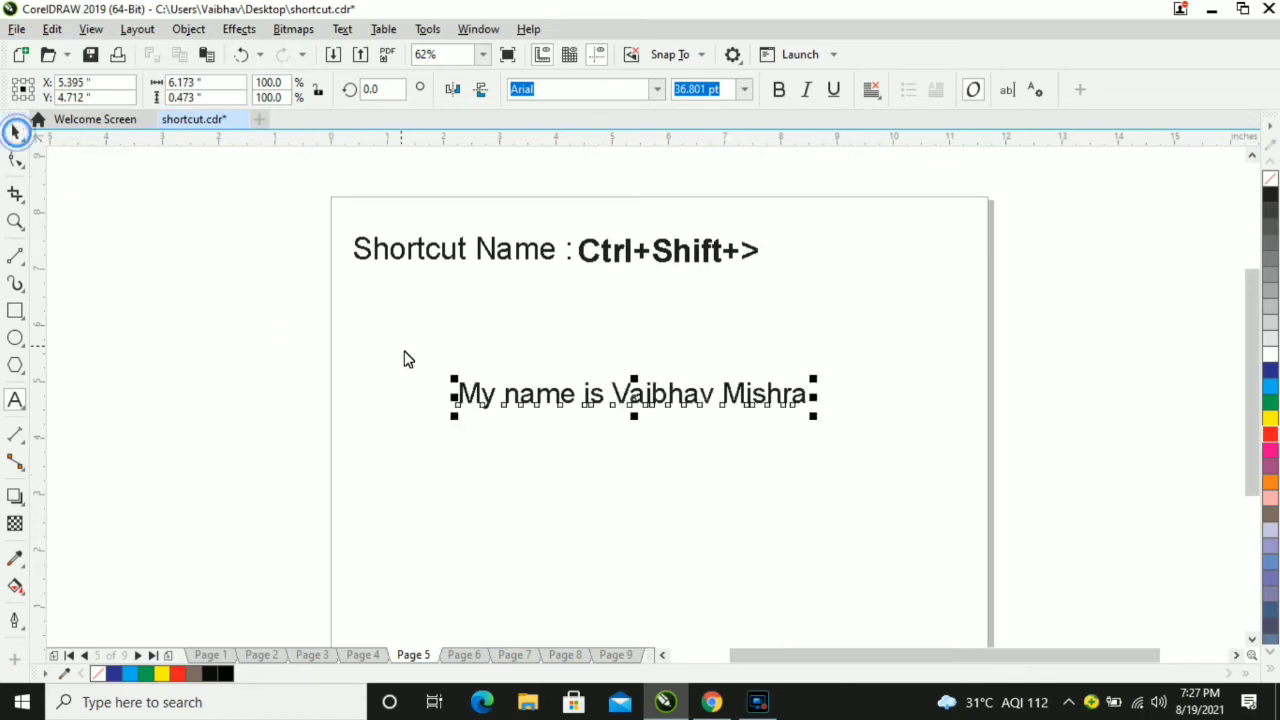
Widen the letter spacing of the whole sentence with the Shape tool and deselect the text
{"action": "key", "text": "F10"}
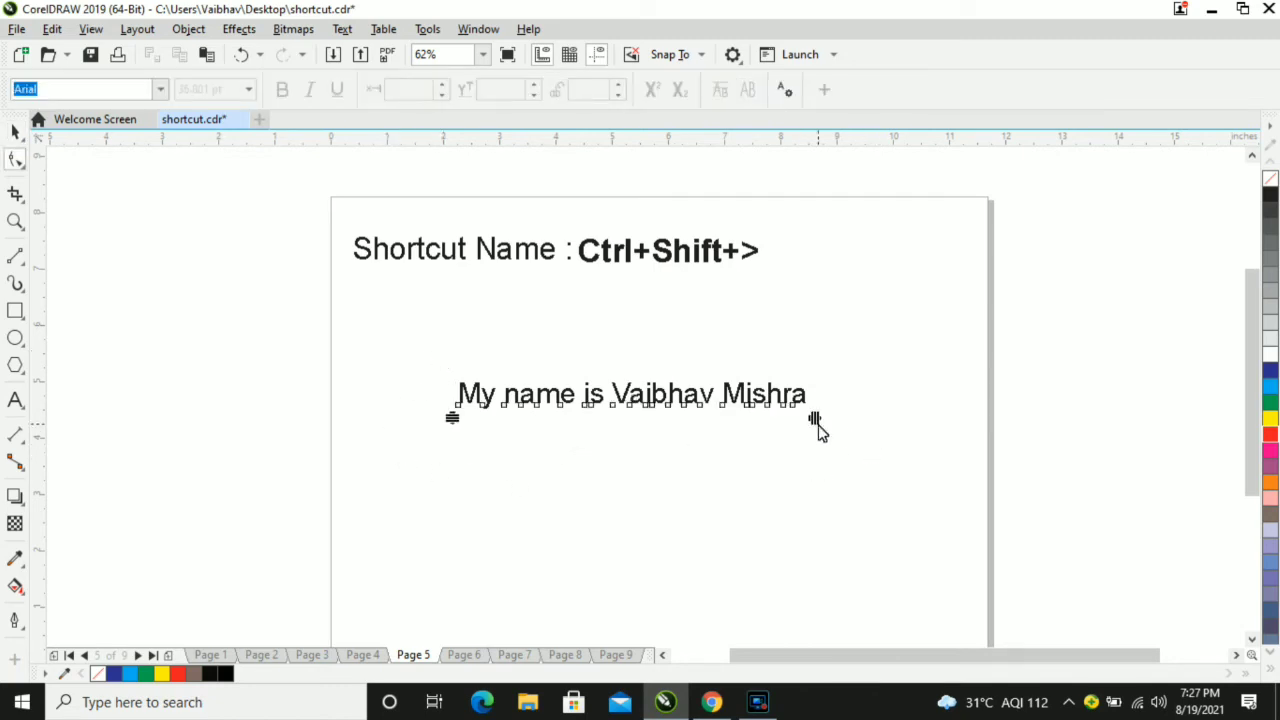
{"action": "left_click_drag", "start_coordinate": [815, 421], "coordinate": [890, 446]}
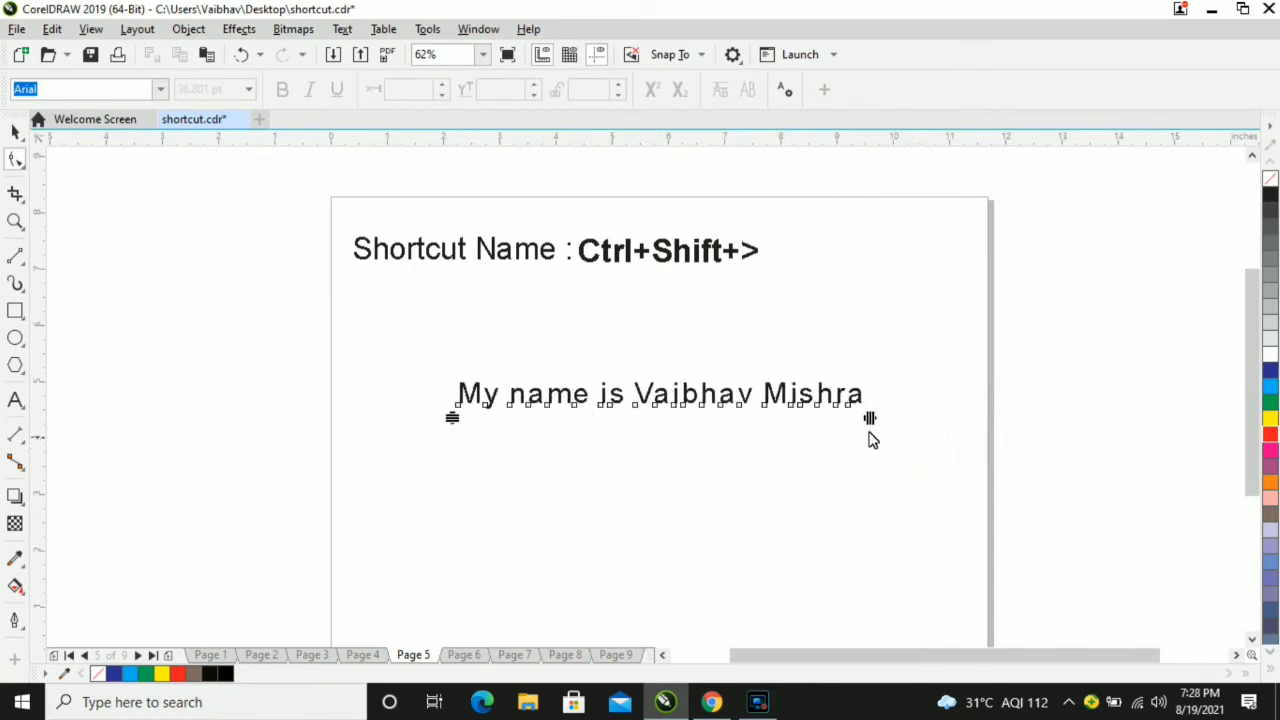
{"action": "mouse_move", "coordinate": [870, 420]}
{"action": "left_mouse_down"}
{"action": "mouse_move", "coordinate": [1111, 434]}
{"action": "mouse_move", "coordinate": [870, 444]}
{"action": "left_mouse_up"}
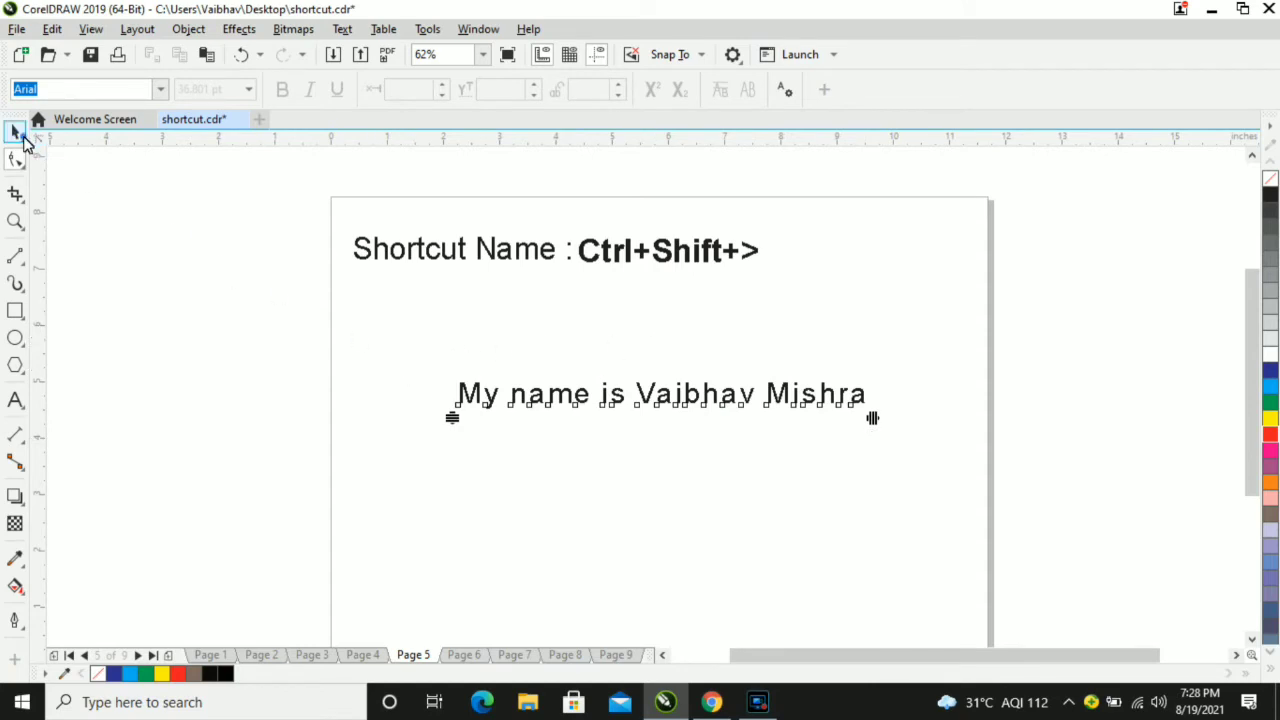
{"action": "left_click", "coordinate": [16, 132]}
{"action": "left_click", "coordinate": [192, 260]}
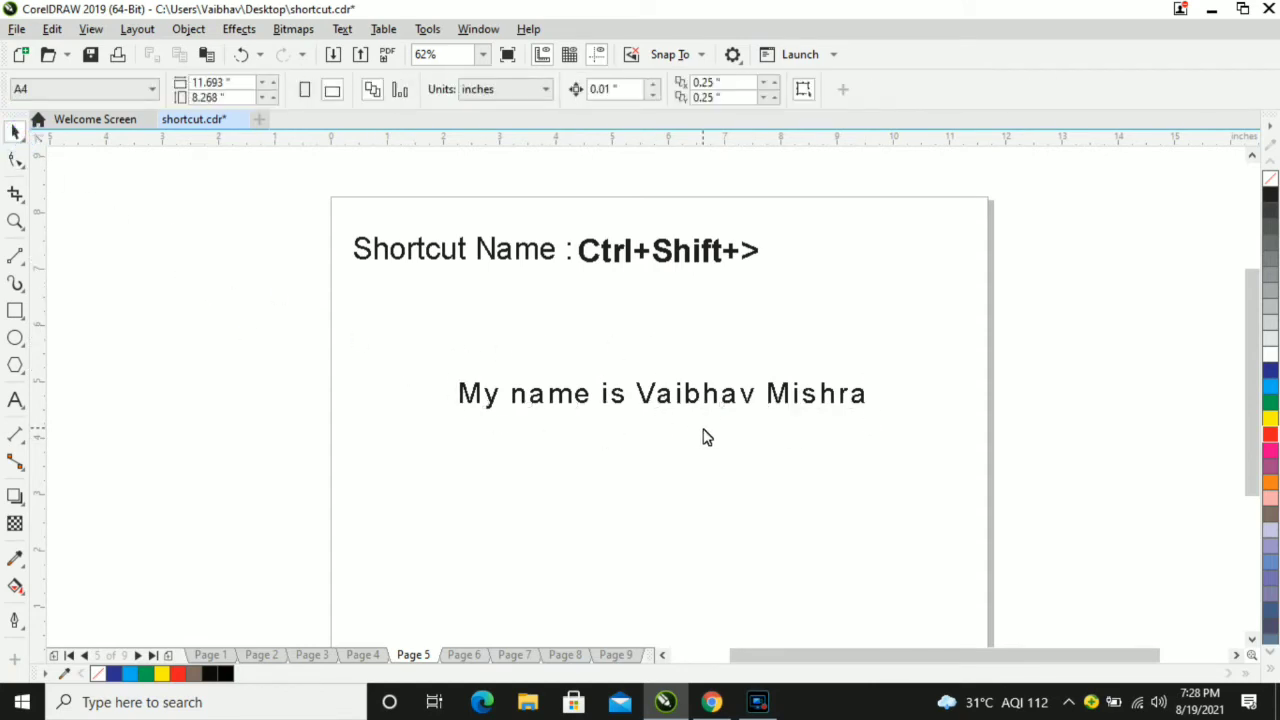
Go to page 6 and move the Lorem Ipsum text up across the page's left edge, centered at about X 0.673", Y 4.499"
{"action": "key", "text": "Page_Down"}
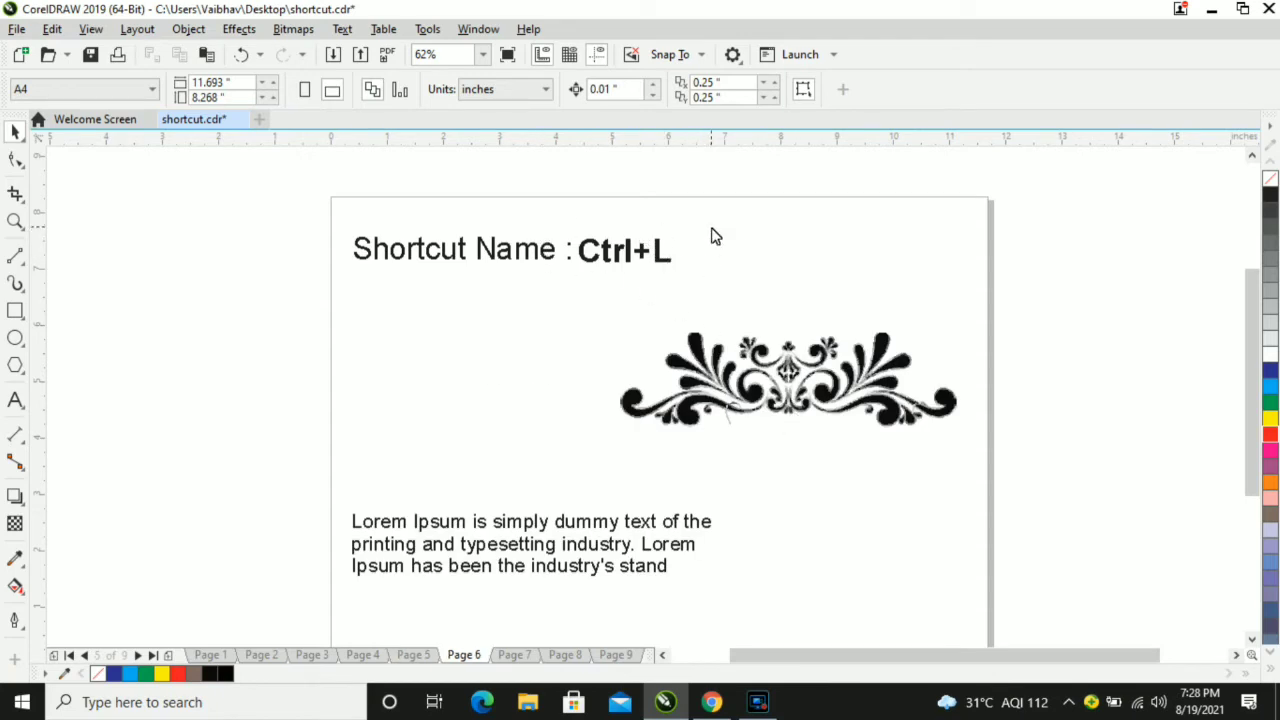
{"action": "left_click_drag", "start_coordinate": [711, 228], "coordinate": [611, 317]}
{"action": "left_click", "coordinate": [834, 262]}
{"action": "left_click", "coordinate": [525, 530]}
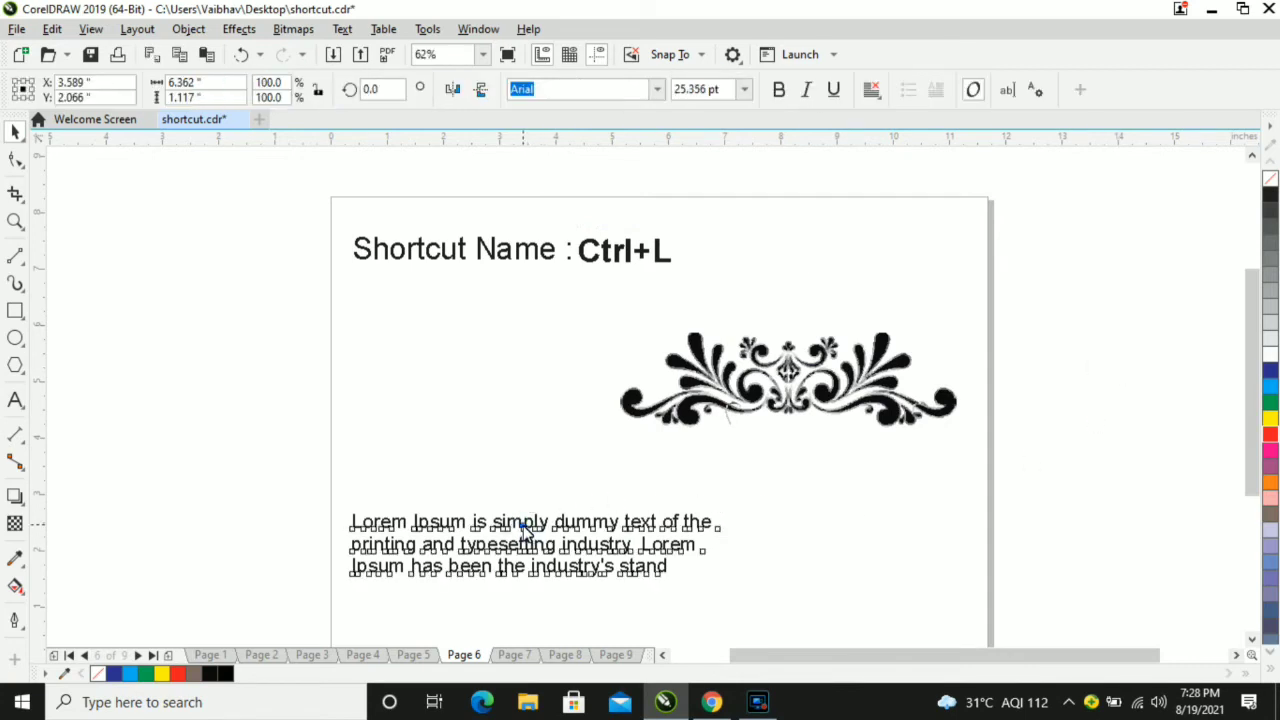
{"action": "left_click_drag", "start_coordinate": [525, 530], "coordinate": [362, 392]}
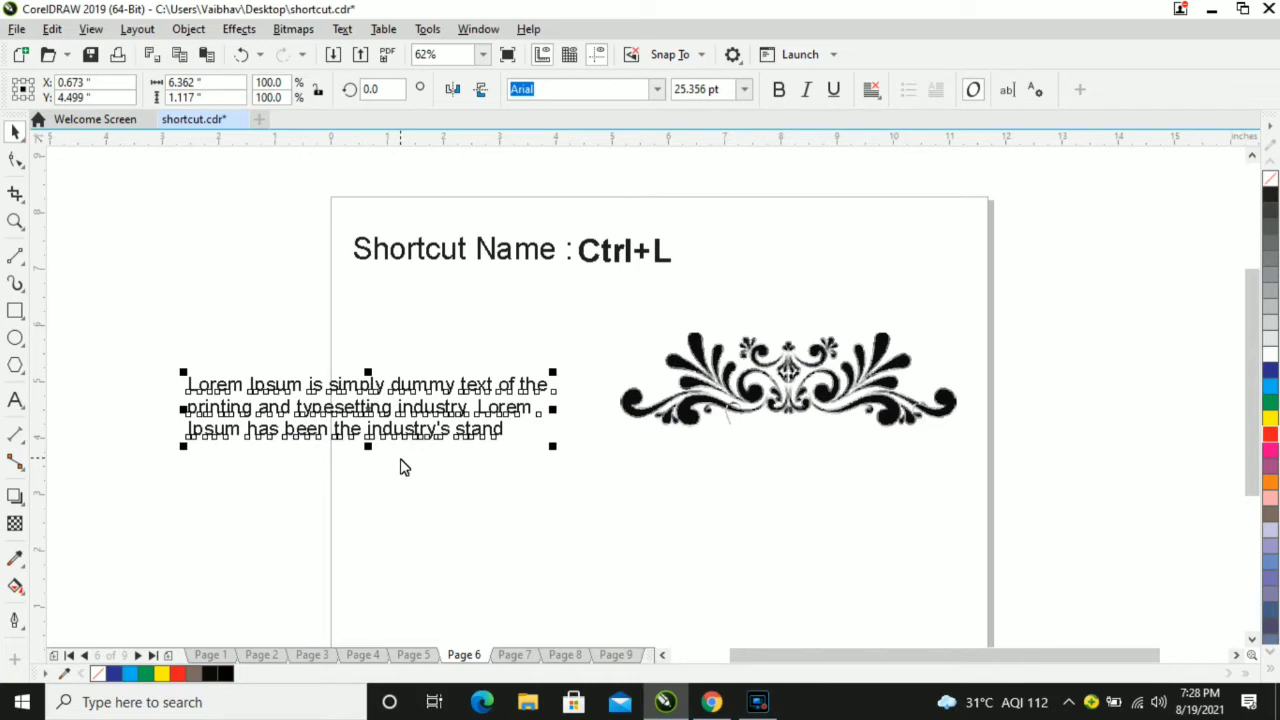
Break the Lorem Ipsum text apart into single lines and move the third and second lines away from the first
{"action": "key", "text": "ctrl+k"}
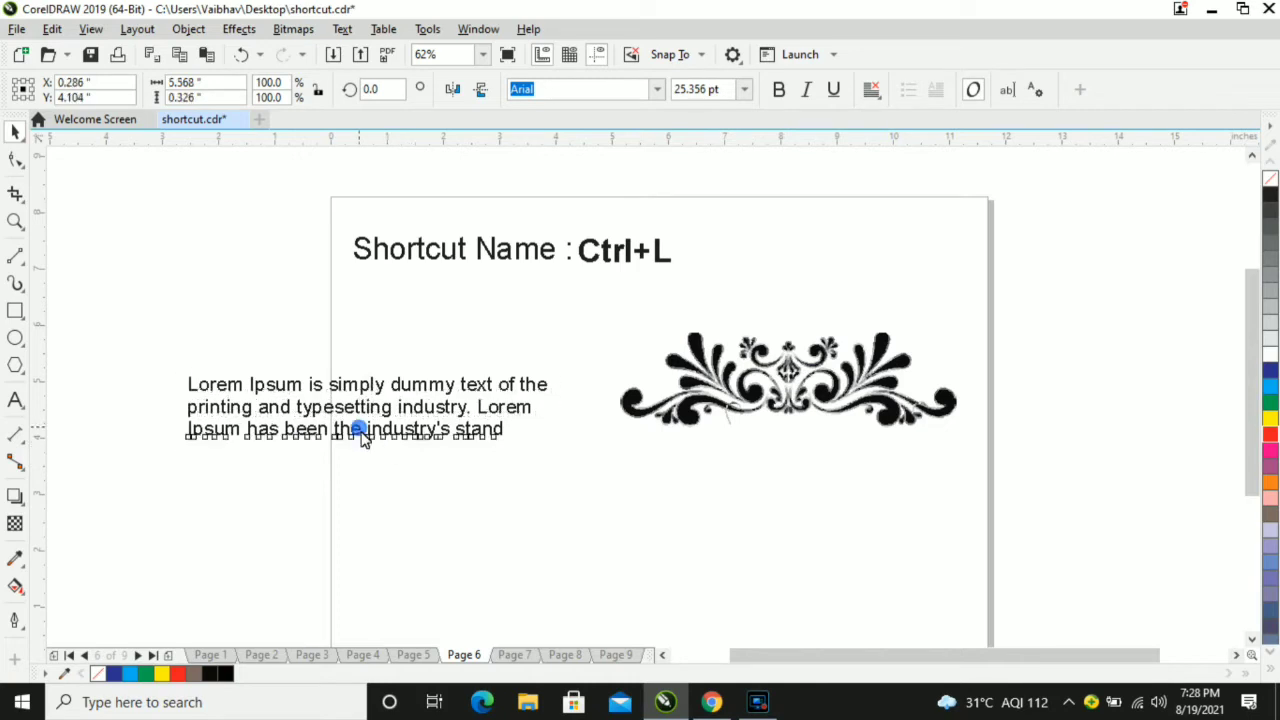
{"action": "left_click_drag", "start_coordinate": [355, 432], "coordinate": [450, 503]}
{"action": "left_click_drag", "start_coordinate": [431, 408], "coordinate": [322, 460]}
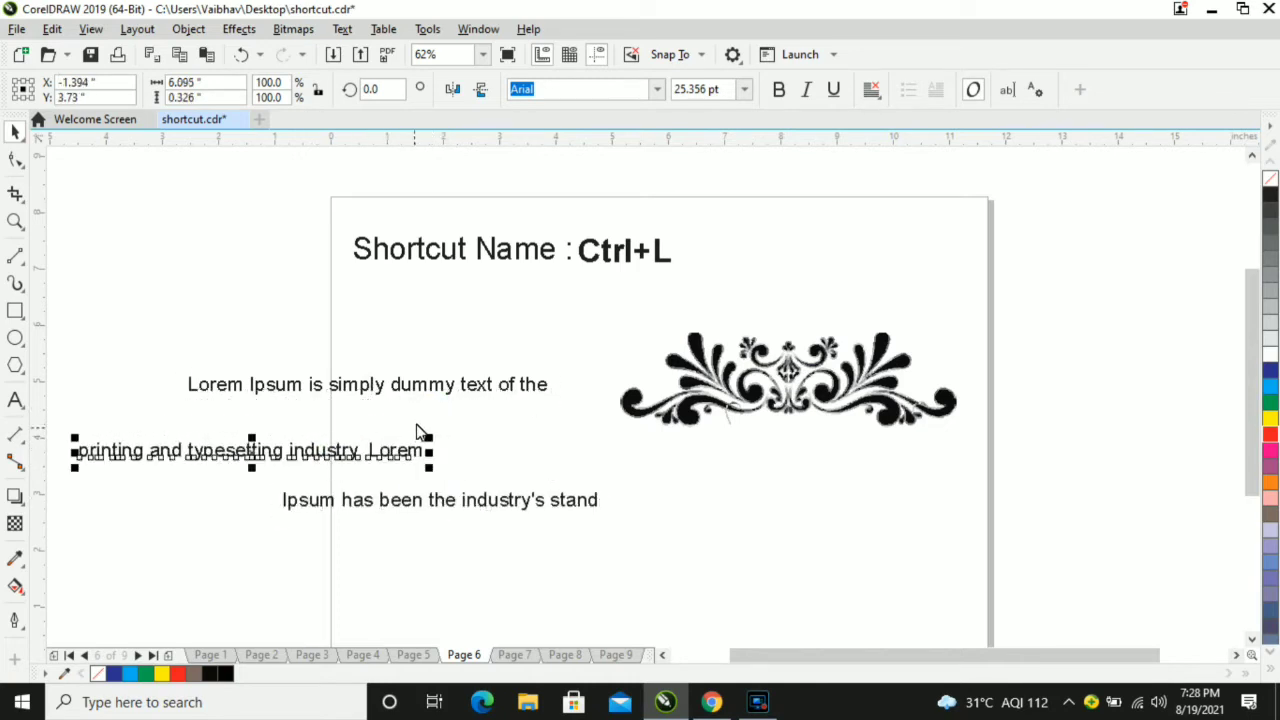
Copy the text of the line "printing and typesetting industry. Lorem" and delete it from the page
{"action": "left_click", "coordinate": [15, 400]}
{"action": "left_click_drag", "start_coordinate": [80, 450], "coordinate": [450, 473]}
{"action": "key", "text": "ctrl+c"}
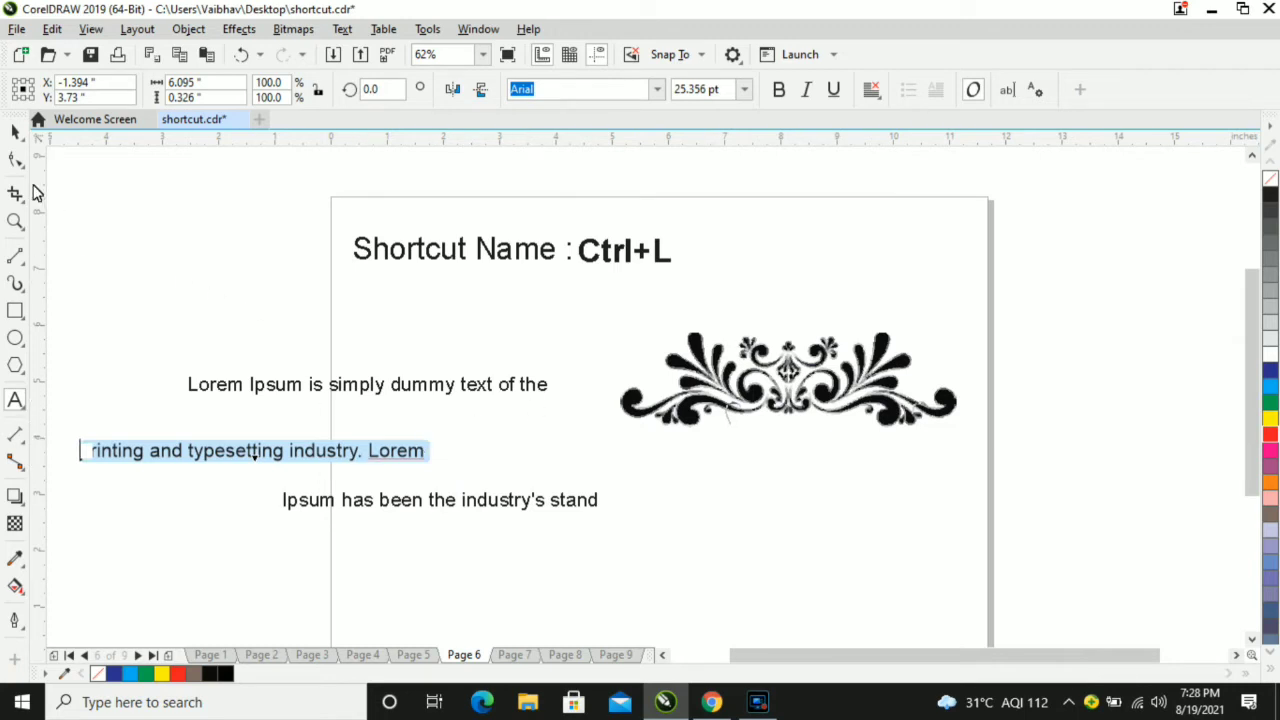
{"action": "key", "text": "Delete"}
{"action": "left_click", "coordinate": [15, 132]}
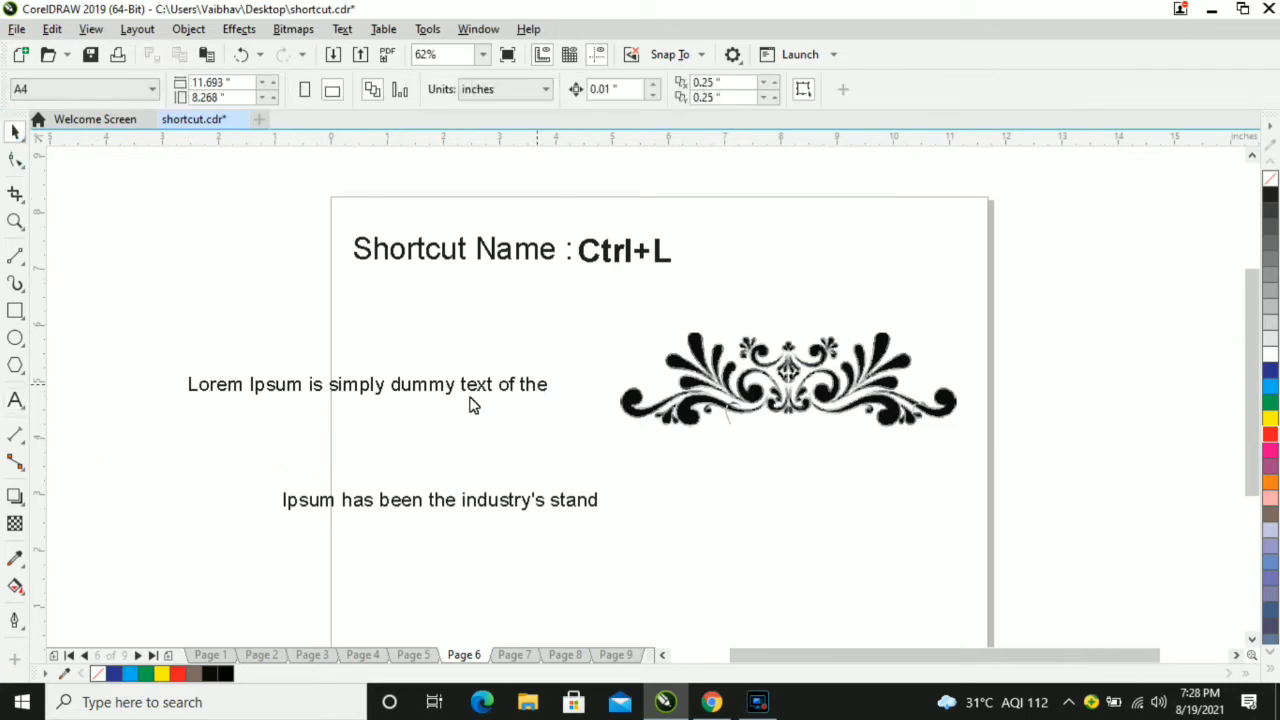
Paste the copied text after "Lorem Ipsum is simply dummy text of the" and move it onto a second line
{"action": "left_click", "coordinate": [15, 400]}
{"action": "left_click", "coordinate": [542, 389]}
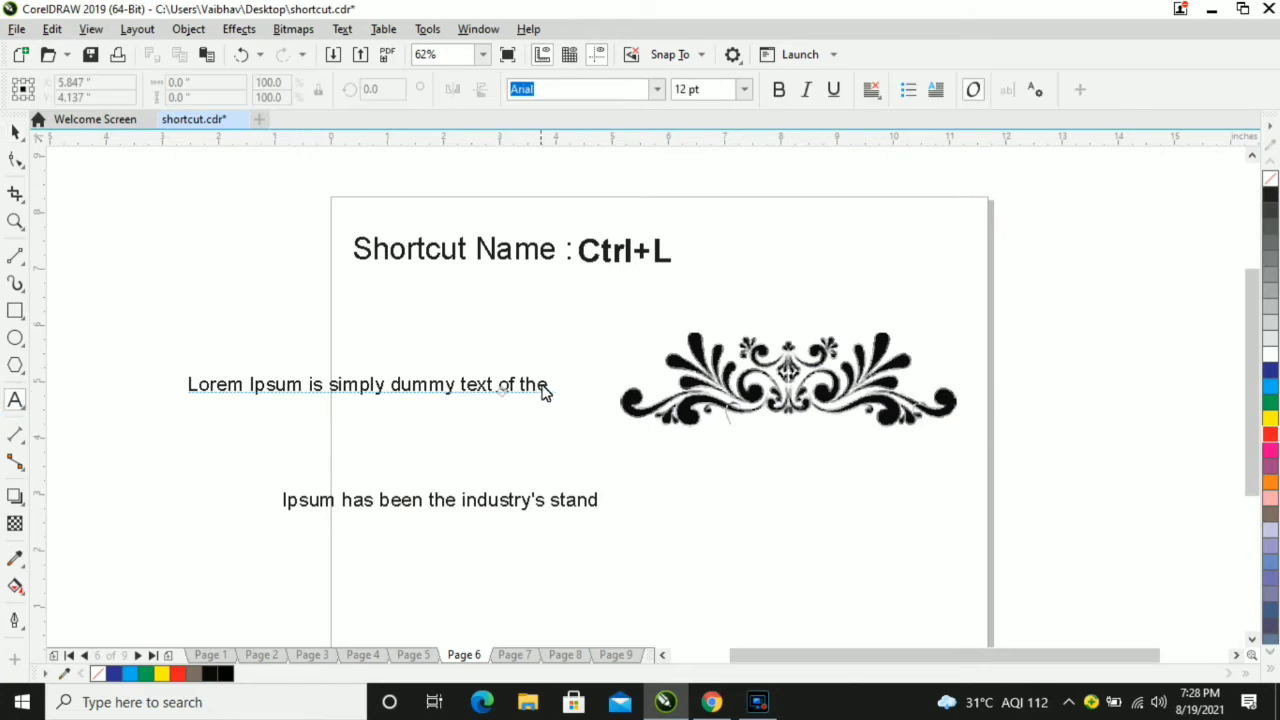
{"action": "left_click", "coordinate": [542, 389]}
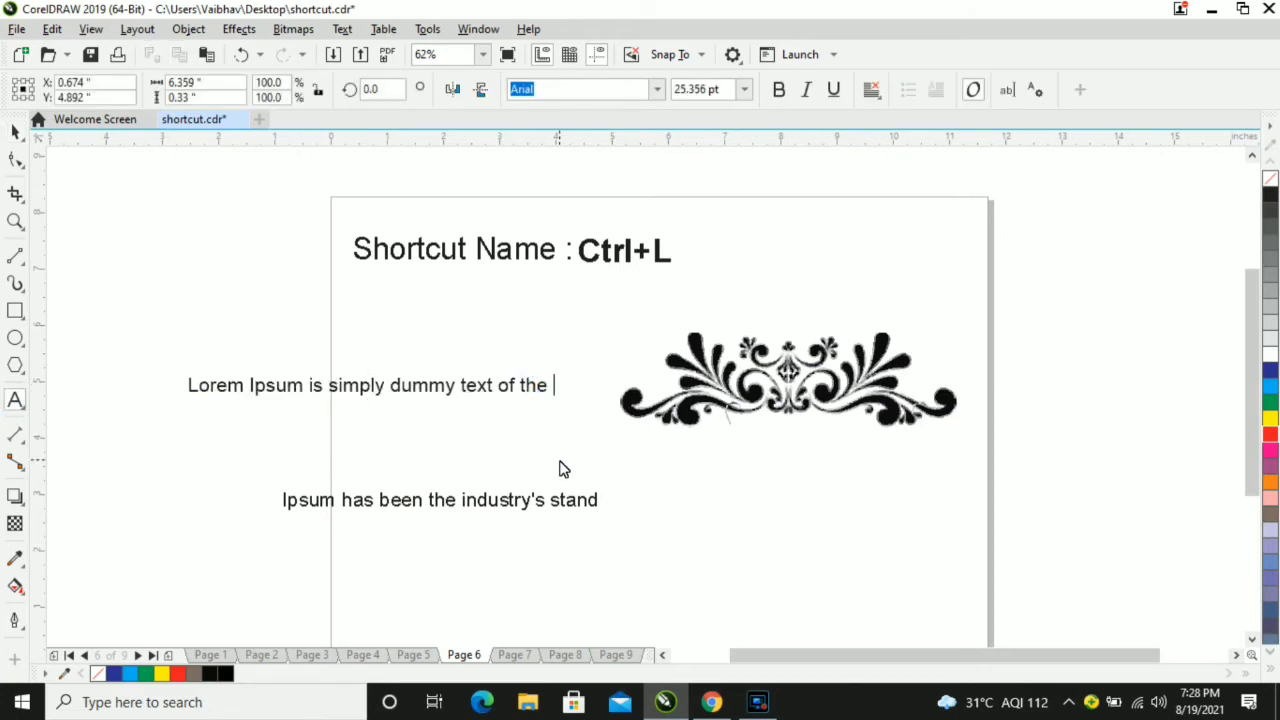
{"action": "key", "text": "ctrl+v"}
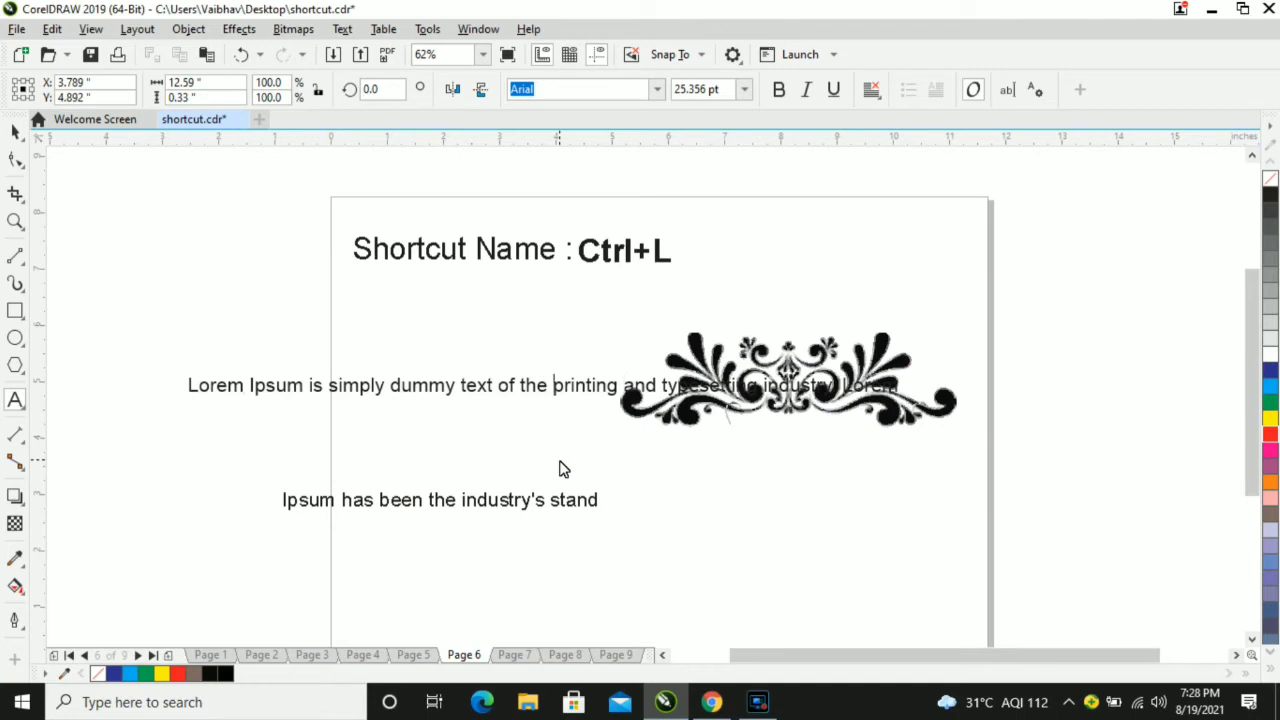
{"action": "key", "text": "Return"}
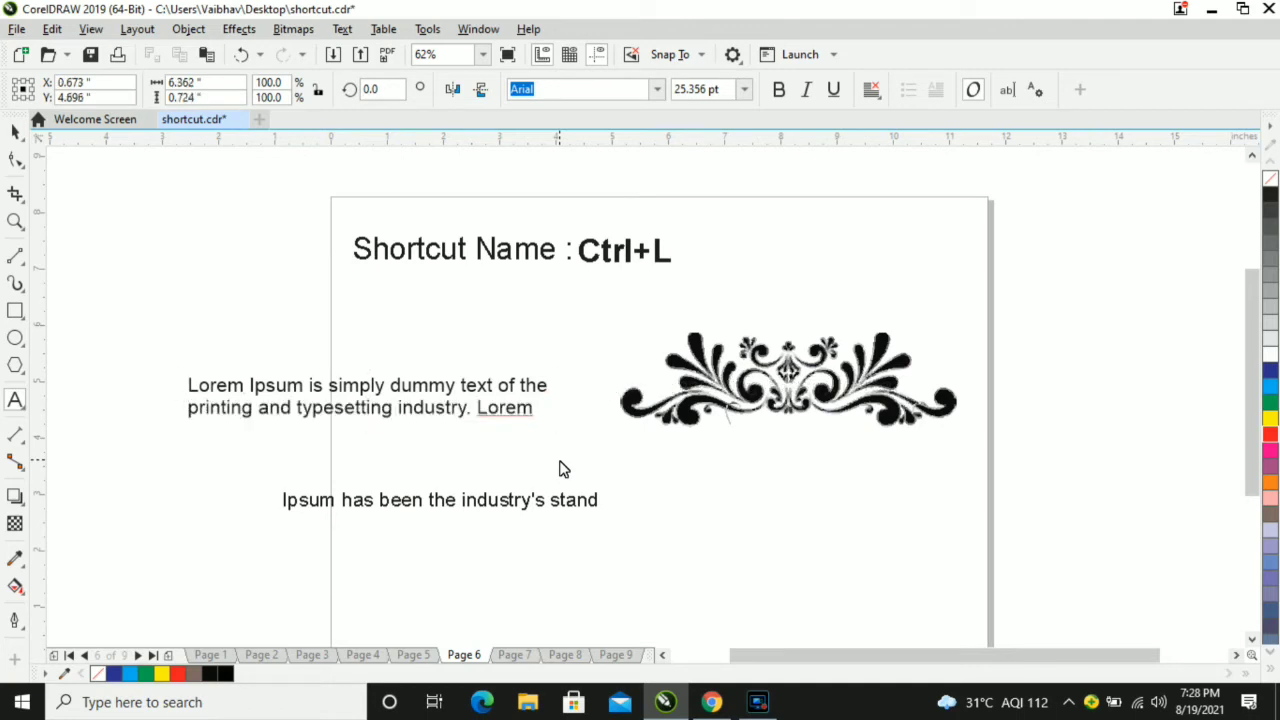
Break the two-line text apart, then center-align all three text lines in a column and distribute them evenly in the vertical direction
{"action": "key", "text": "ctrl+space"}
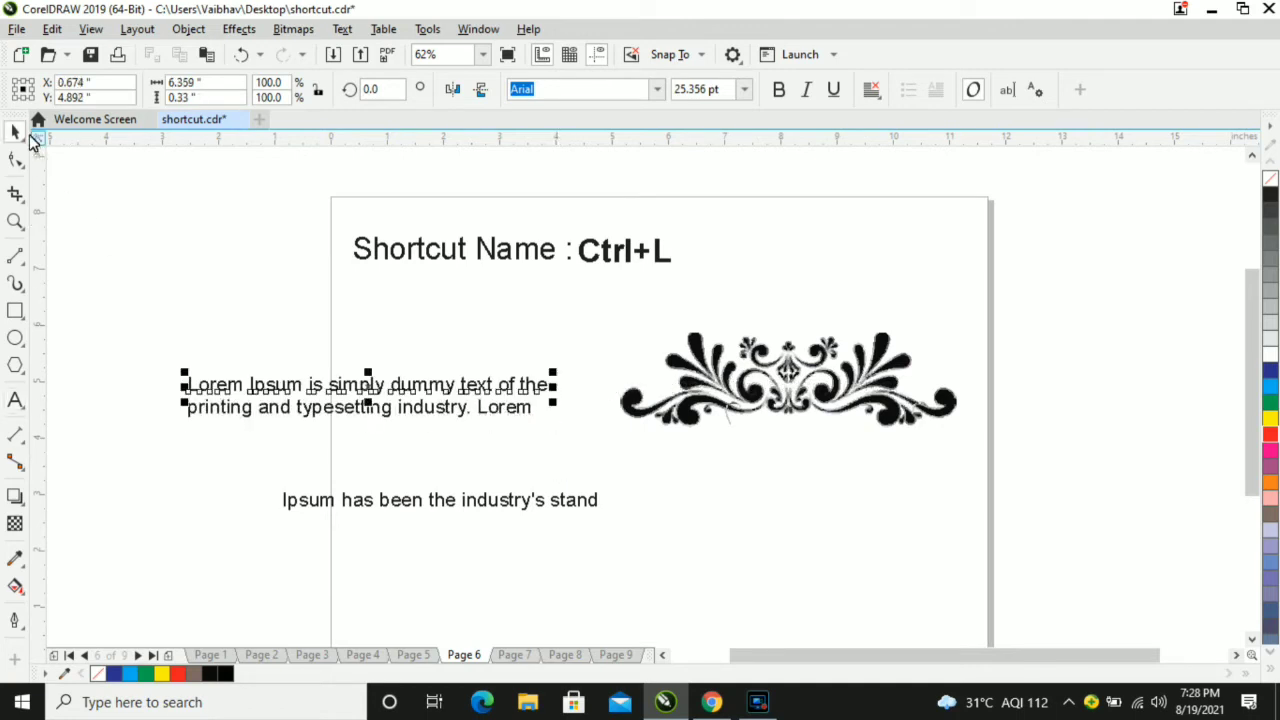
{"action": "left_click", "coordinate": [167, 242]}
{"action": "left_click_drag", "start_coordinate": [134, 323], "coordinate": [621, 548]}
{"action": "key", "text": "ctrl+l"}
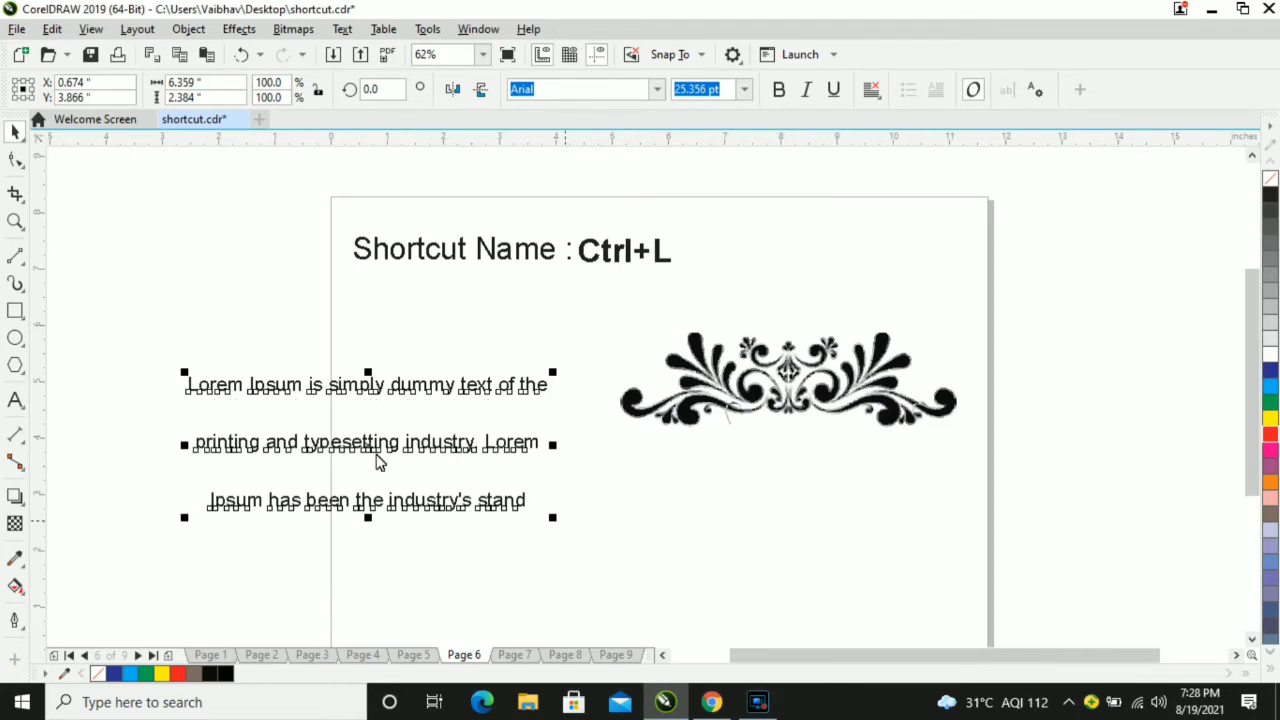
Combine the three separate Lorem Ipsum lines into one text object
{"action": "left_click_drag", "start_coordinate": [127, 345], "coordinate": [140, 430]}
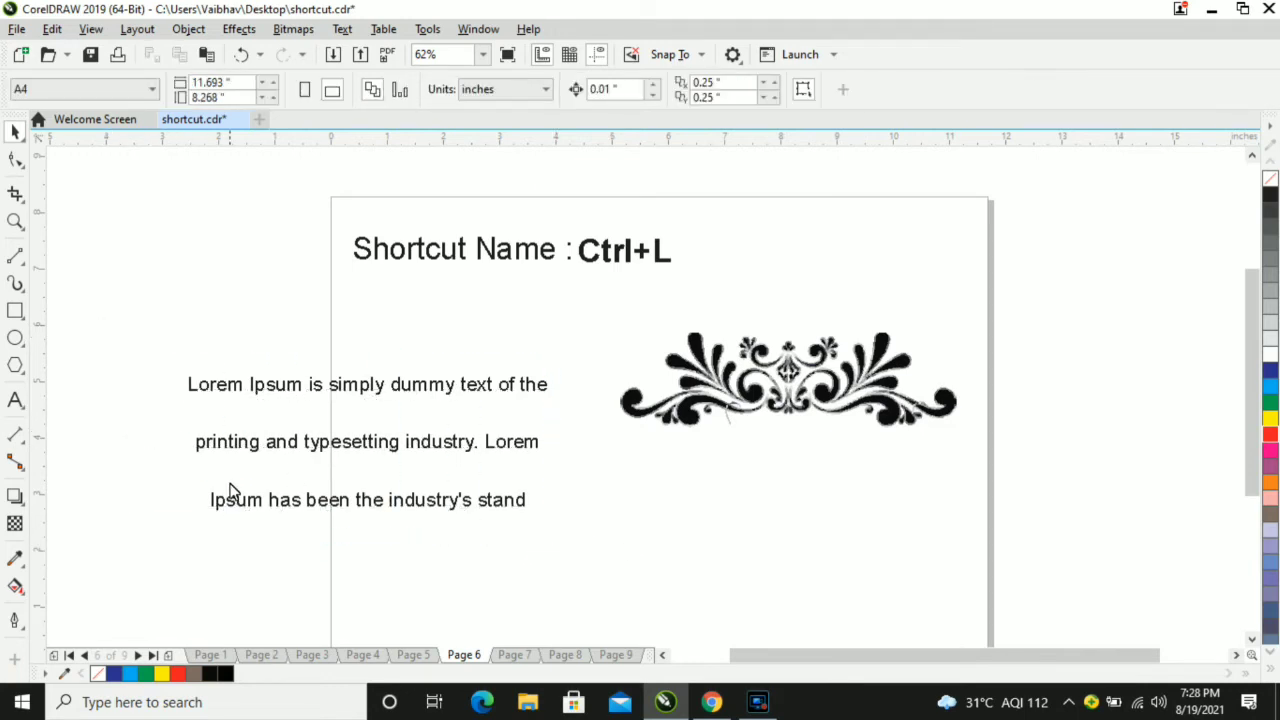
{"action": "left_click", "coordinate": [238, 500]}
{"action": "left_click", "coordinate": [251, 446]}
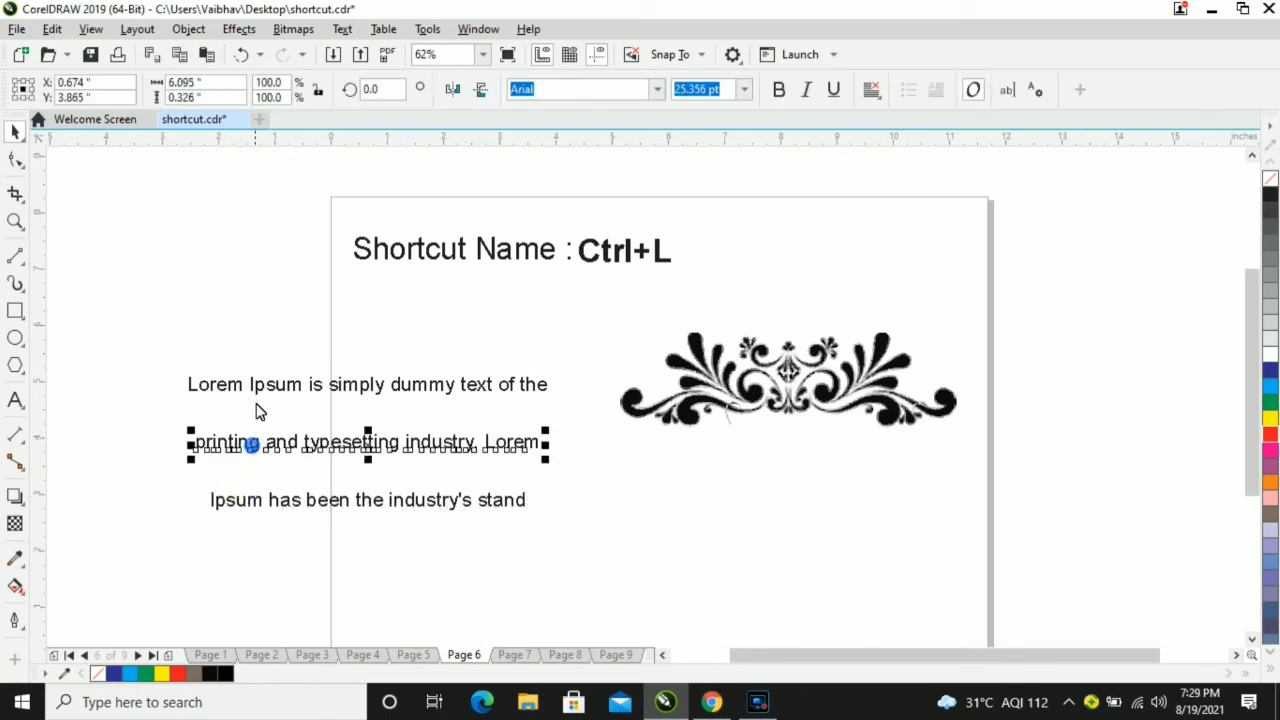
{"action": "left_click", "coordinate": [258, 385]}
{"action": "left_click_drag", "start_coordinate": [166, 362], "coordinate": [567, 539]}
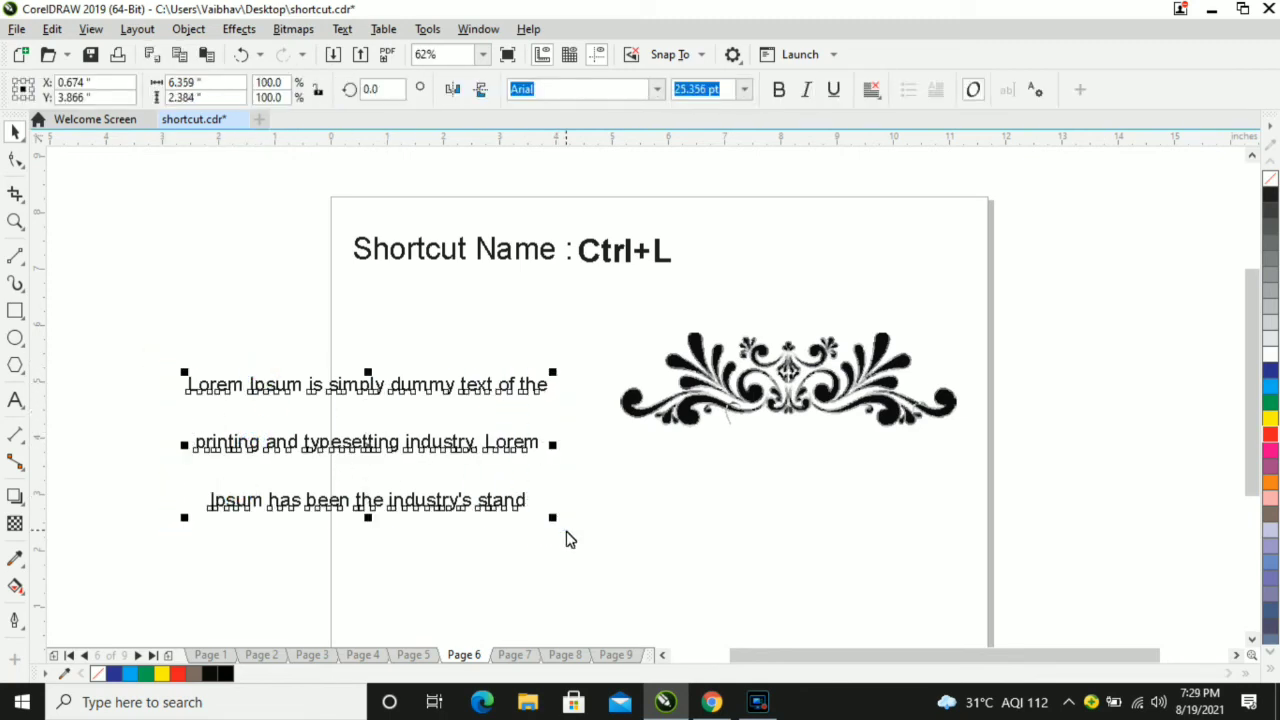
{"action": "key", "text": "ctrl+l"}
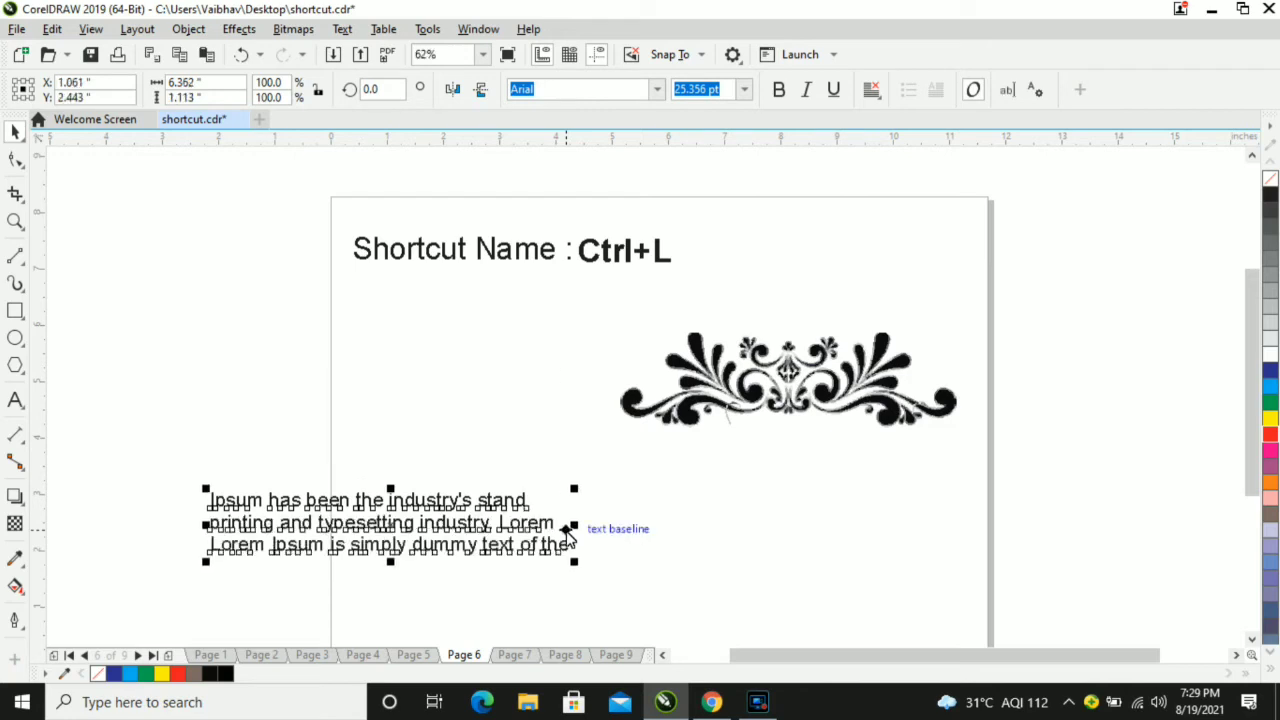
Move the combined three-line text up and to the right, to about X 2.03 in, Y 3.46 in
{"action": "left_click", "coordinate": [251, 409]}
{"action": "scroll", "coordinate": [383, 545], "scroll_direction": "up", "scroll_amount": 2}
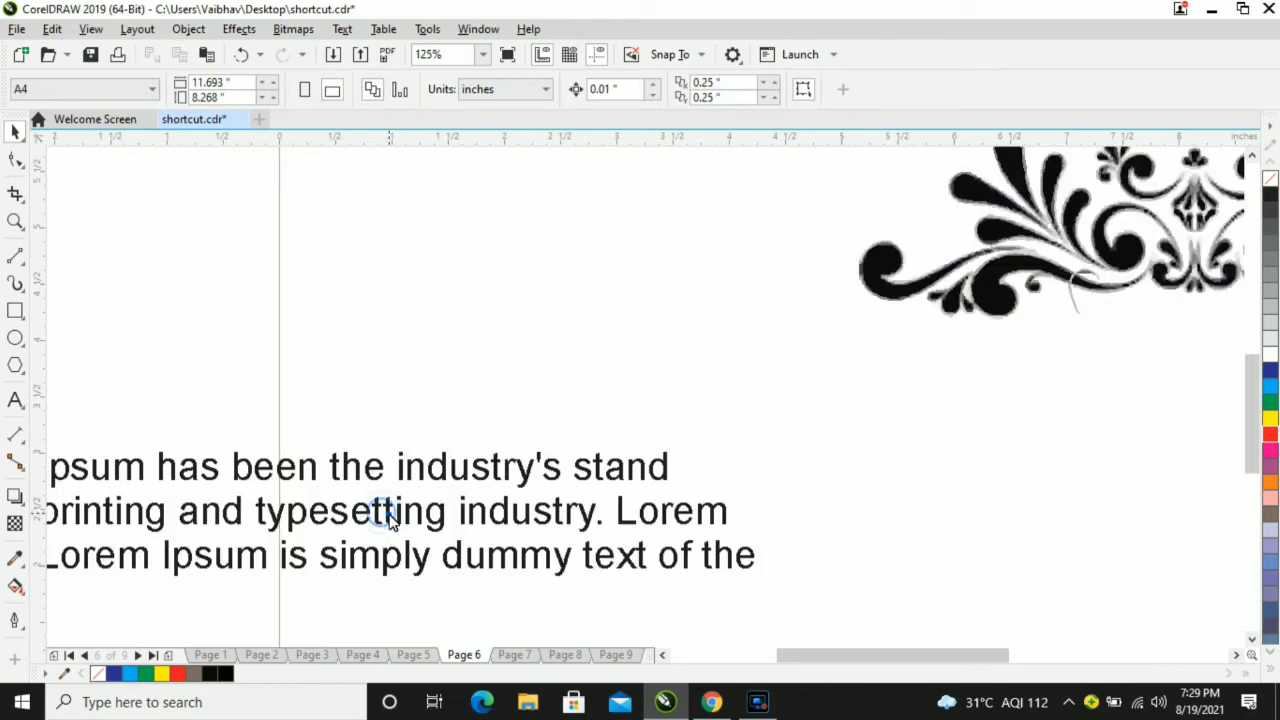
{"action": "left_click", "coordinate": [383, 513]}
{"action": "left_click_drag", "start_coordinate": [383, 513], "coordinate": [483, 399]}
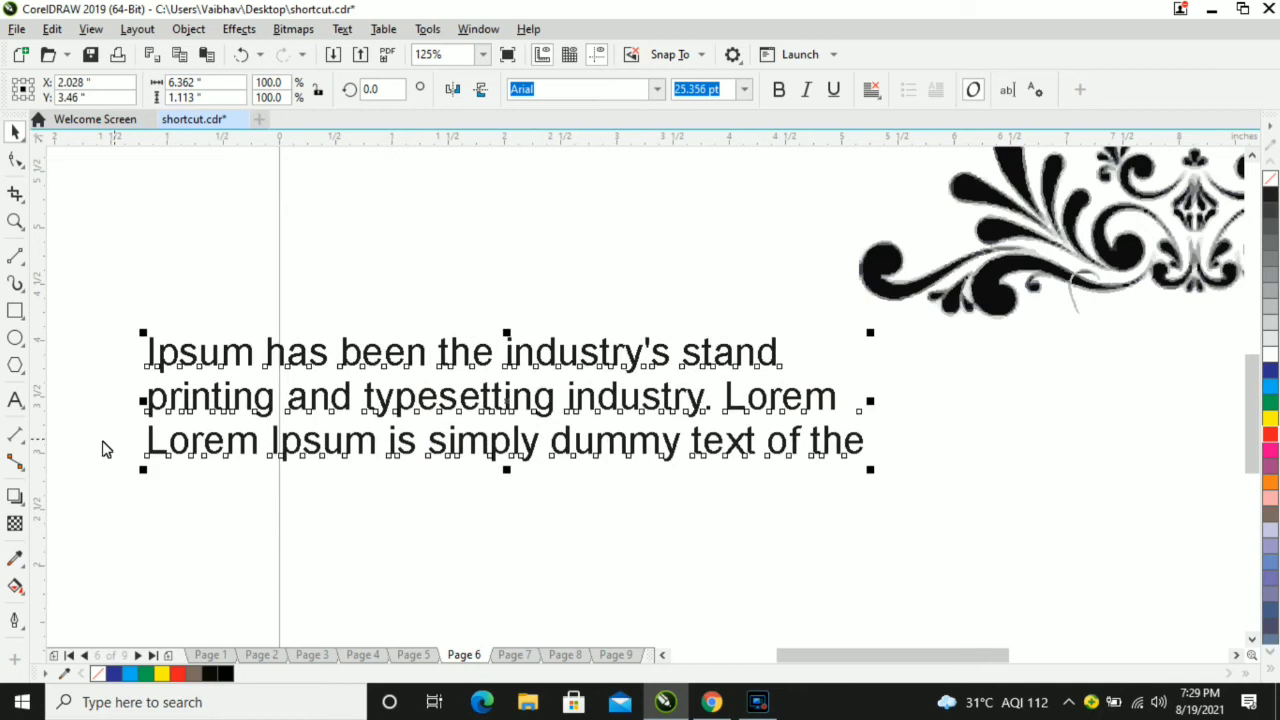
Start editing the combined text and move the text cursor up and down through its lines
{"action": "left_click", "coordinate": [15, 400]}
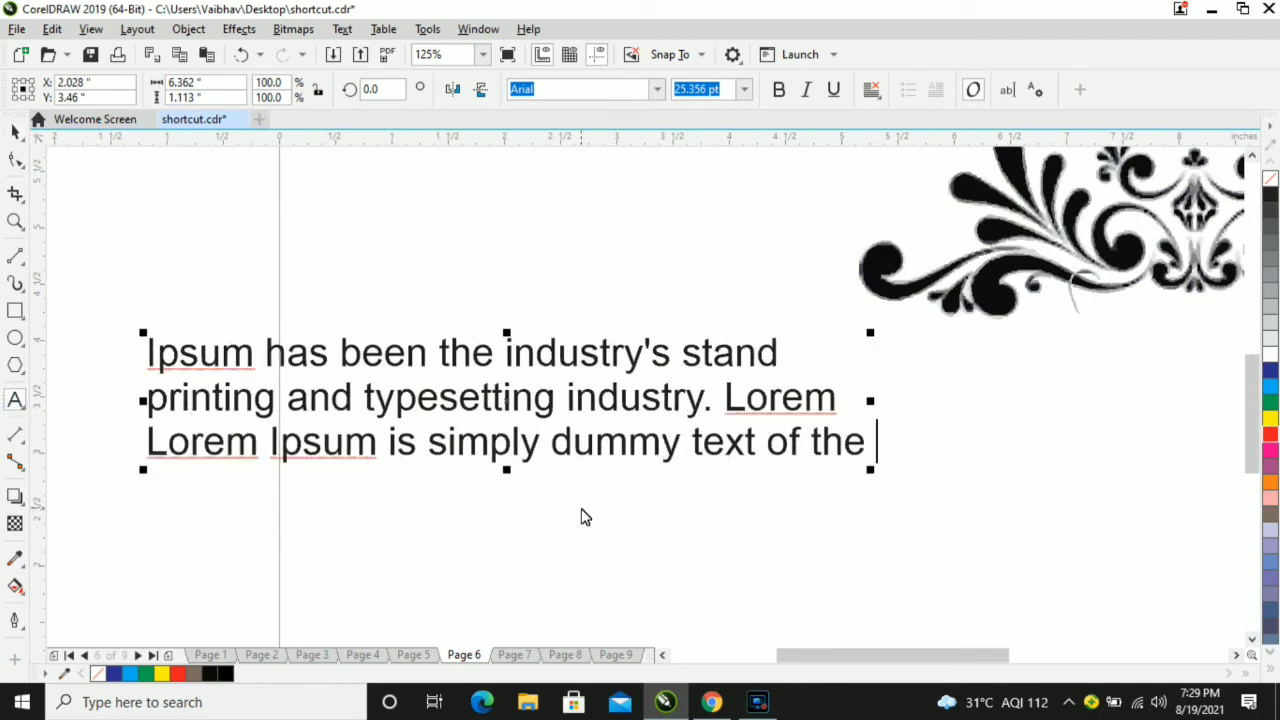
{"action": "key", "text": "Up"}
{"action": "key", "text": "Up"}
{"action": "key", "text": "Down"}
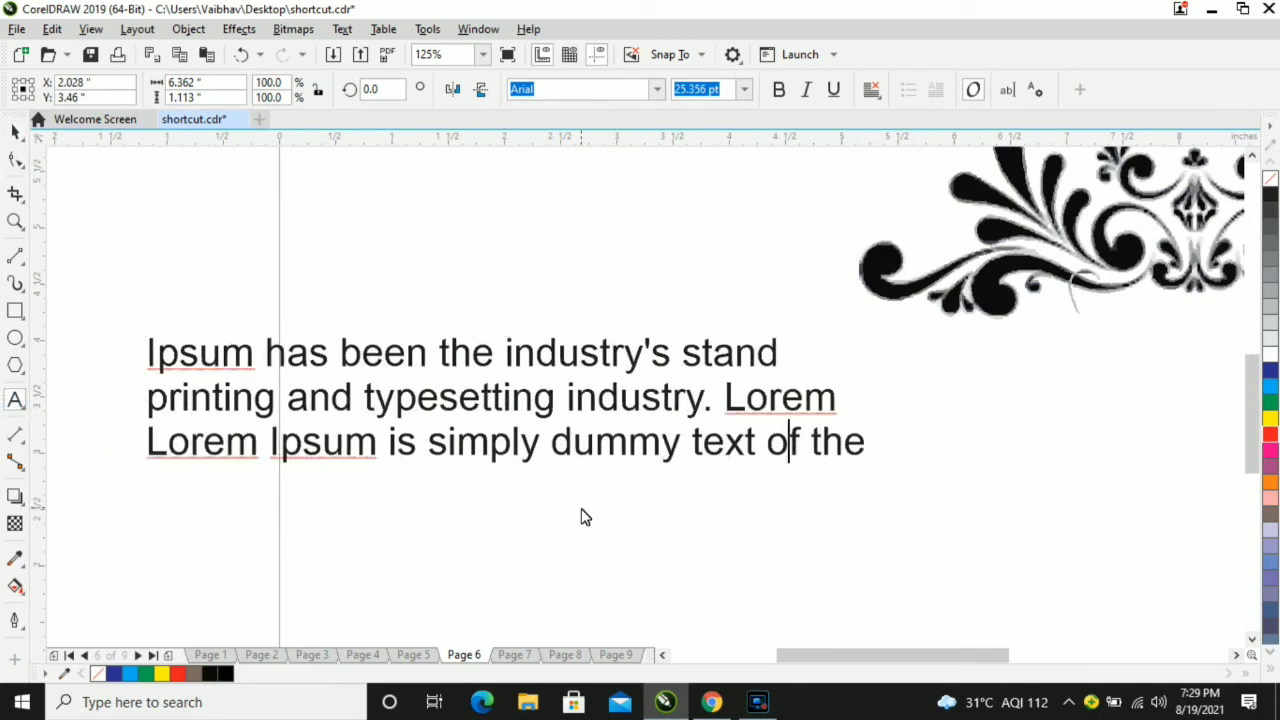
Leave text editing and move the combined text past the page's left edge, to about X -1.76 in, Y 4.76 in
{"action": "scroll", "coordinate": [545, 496], "scroll_direction": "down", "scroll_amount": 1}
{"action": "left_click", "coordinate": [15, 131]}
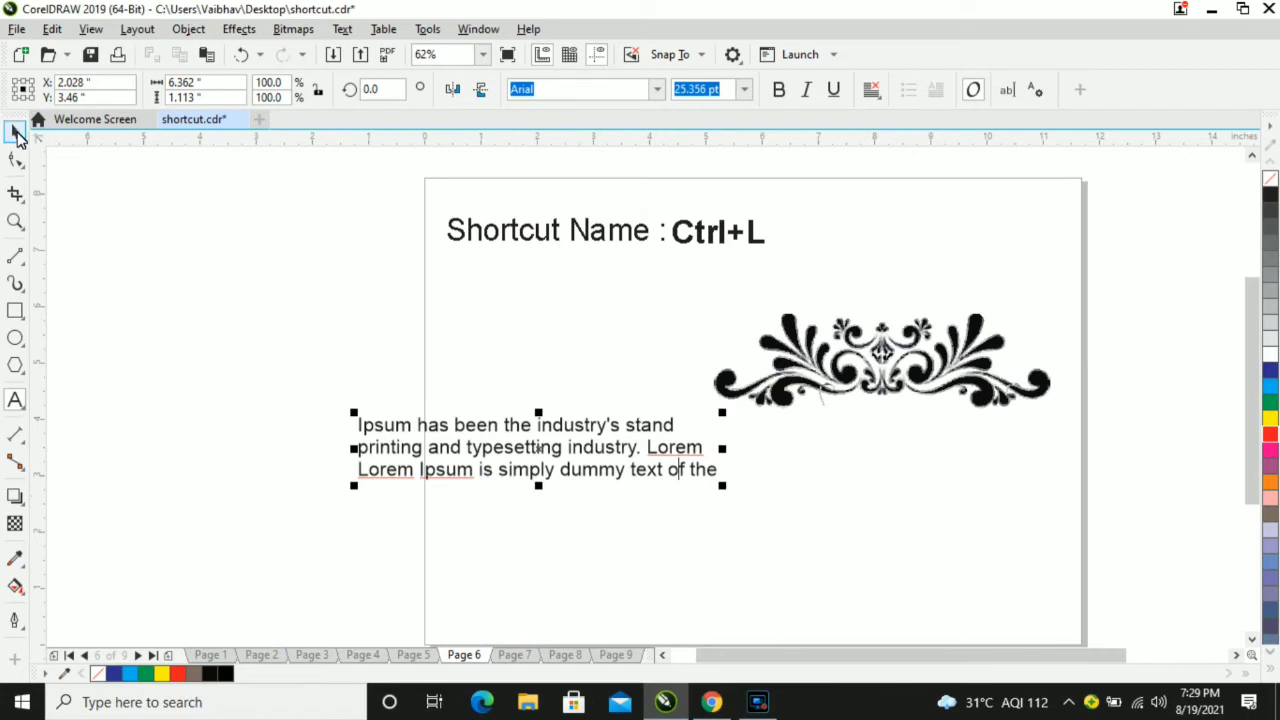
{"action": "key", "text": "ctrl+l"}
{"action": "left_click_drag", "start_coordinate": [428, 416], "coordinate": [255, 355]}
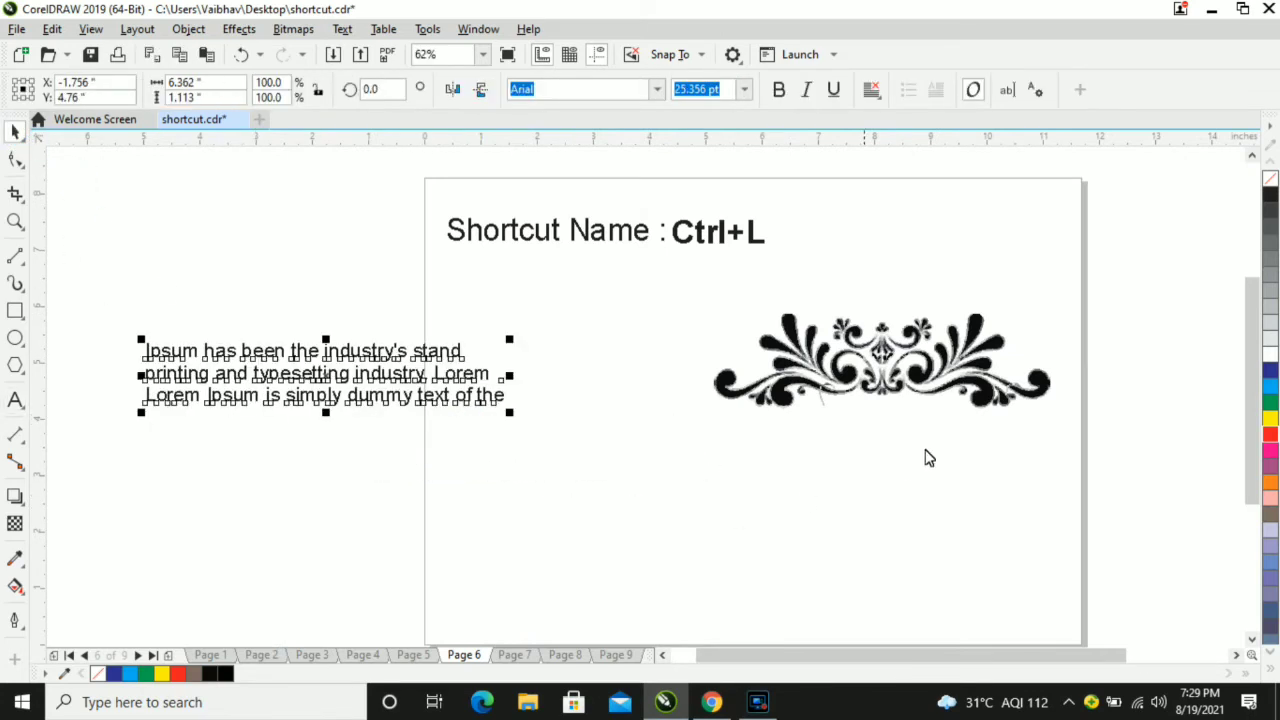
Pull a single leaf out of the ornament's upper right twice, undoing the move each time
{"action": "left_click", "coordinate": [971, 335]}
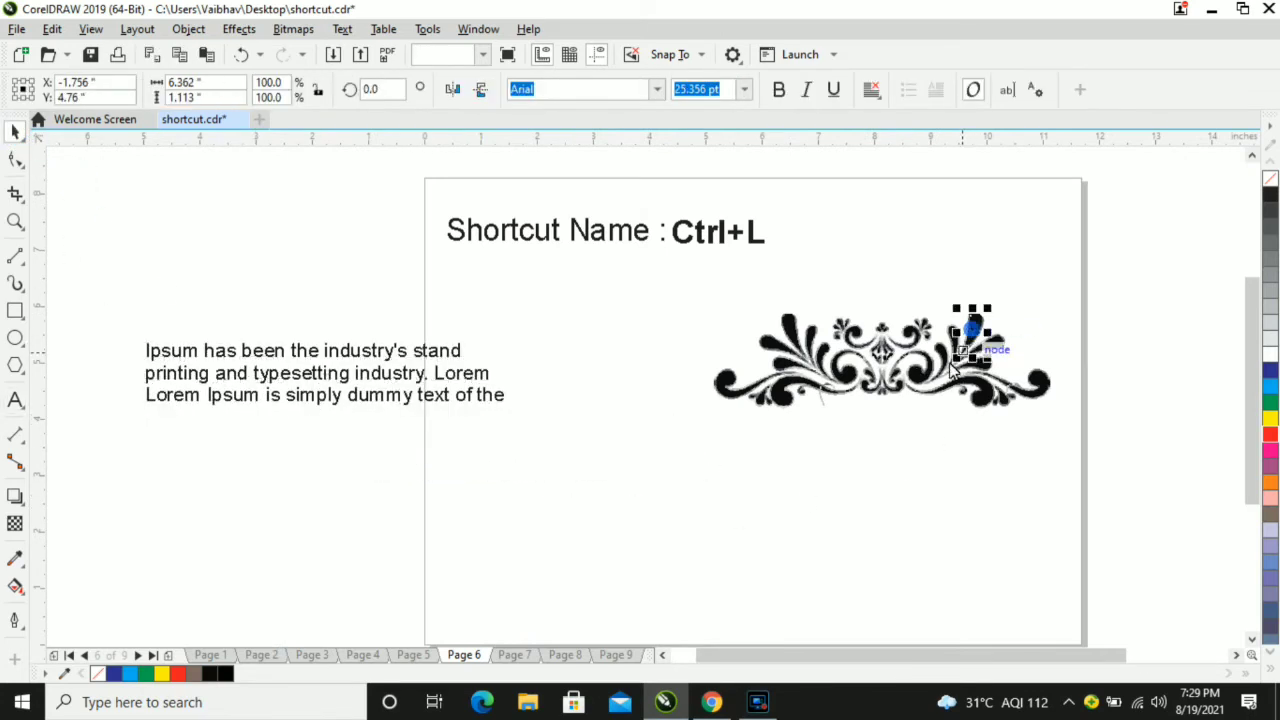
{"action": "left_click", "coordinate": [1143, 254]}
{"action": "left_click_drag", "start_coordinate": [975, 338], "coordinate": [1032, 302]}
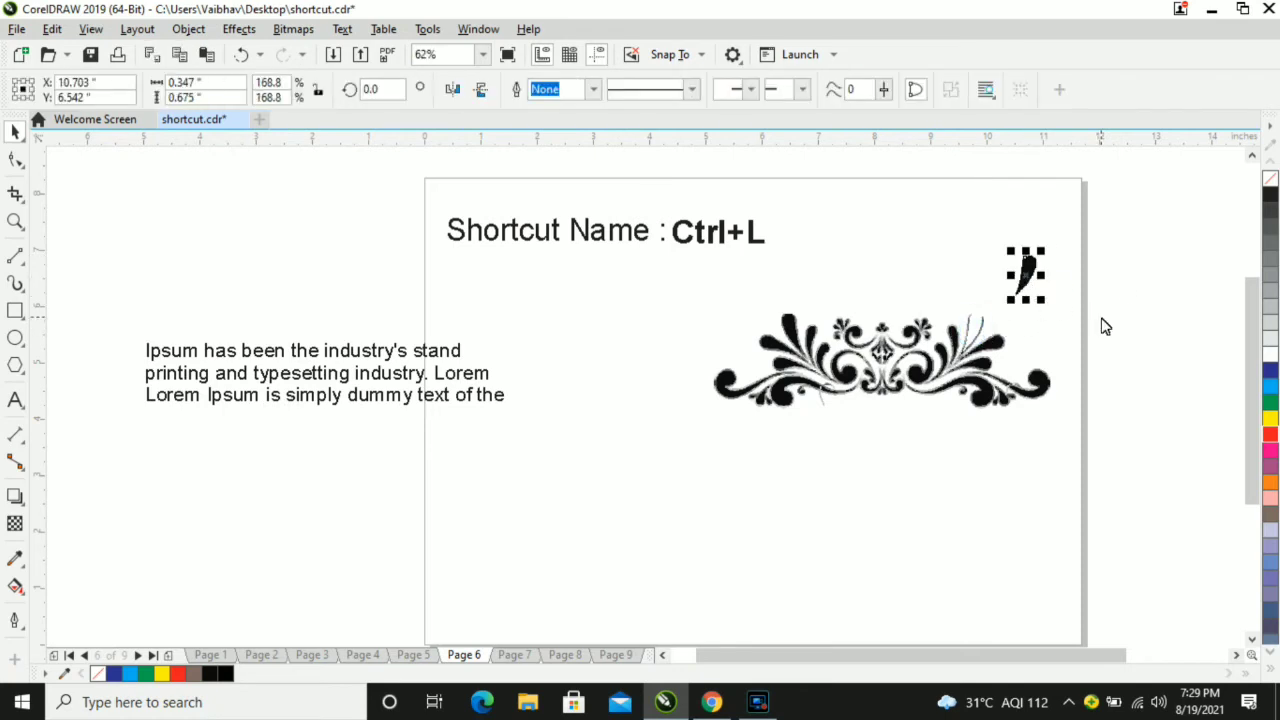
{"action": "key", "text": "ctrl+z"}
{"action": "left_click_drag", "start_coordinate": [978, 330], "coordinate": [936, 262]}
{"action": "key", "text": "ctrl+z"}
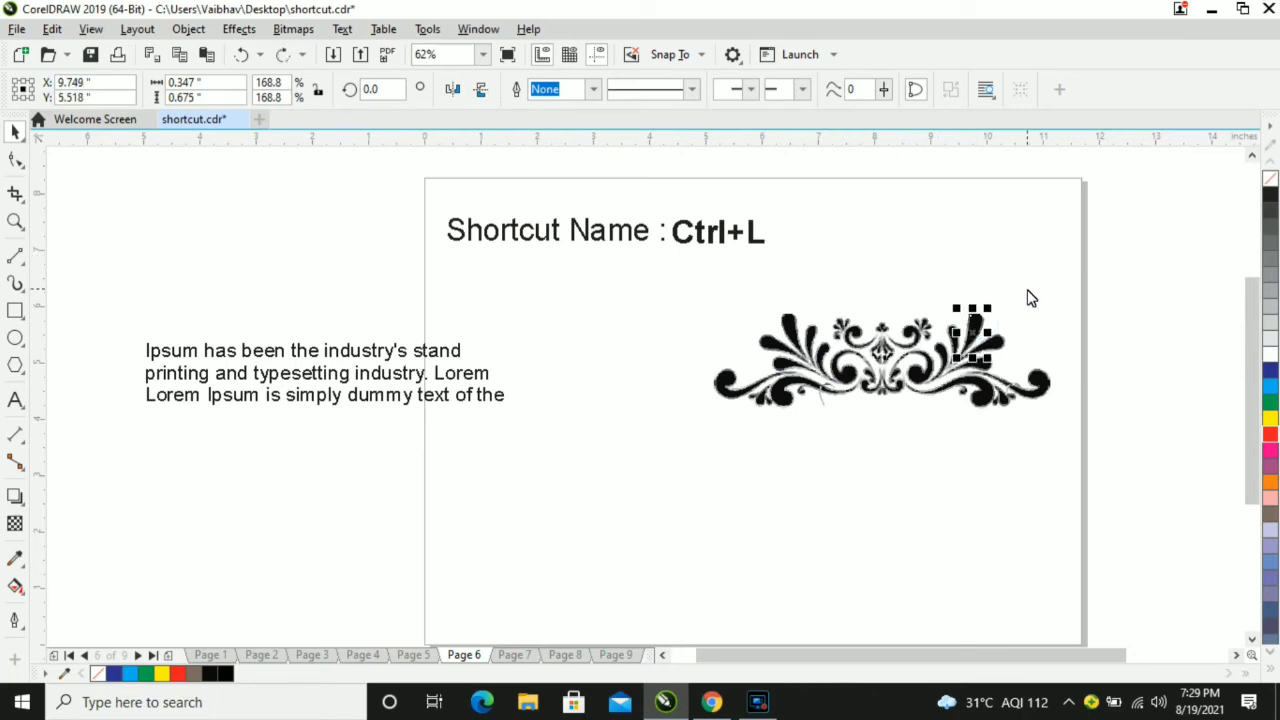
Try to use the Interactive Fill tool on all the separate ornament pieces at once
{"action": "left_click", "coordinate": [843, 462]}
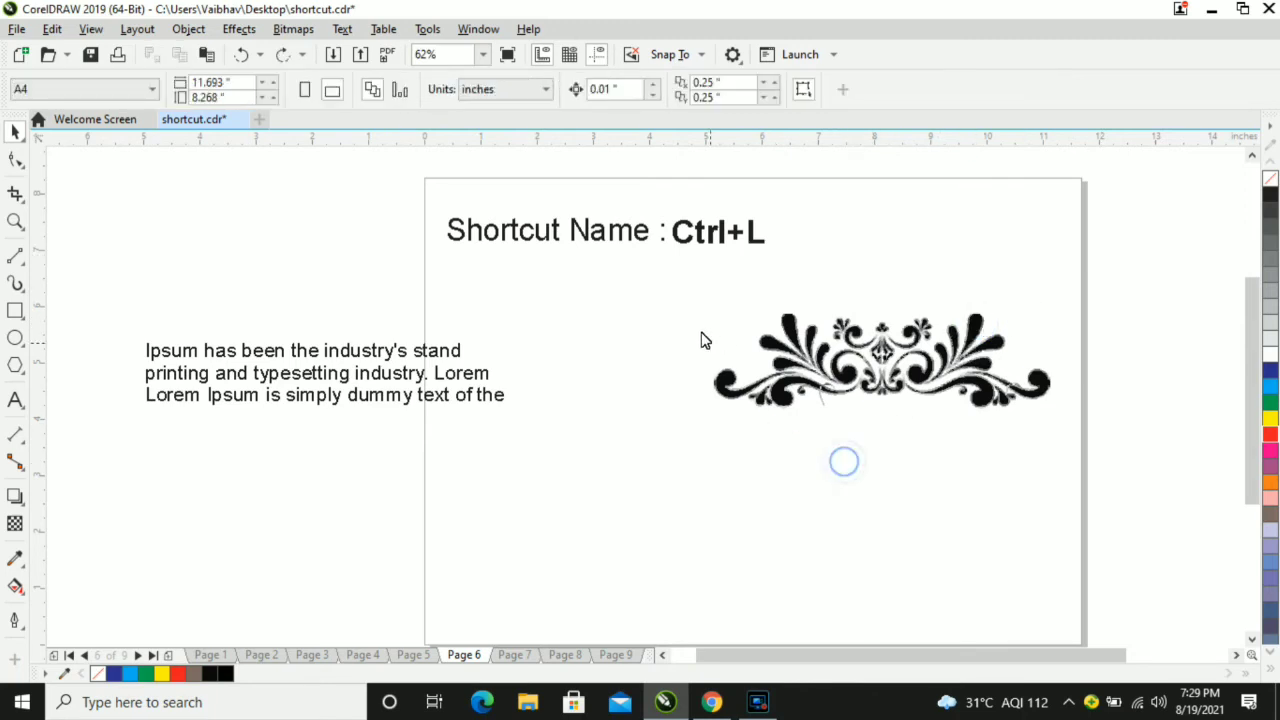
{"action": "left_click_drag", "start_coordinate": [674, 269], "coordinate": [1090, 476]}
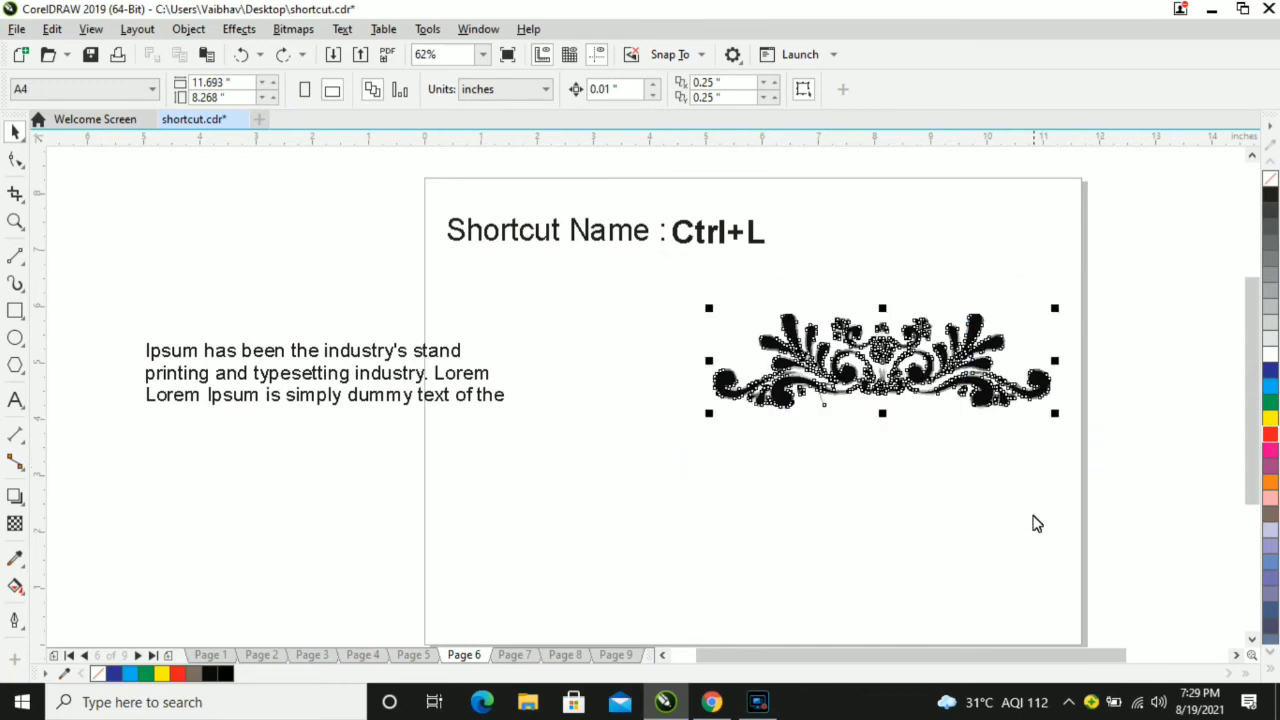
{"action": "left_click", "coordinate": [15, 586]}
{"action": "left_click", "coordinate": [62, 595]}
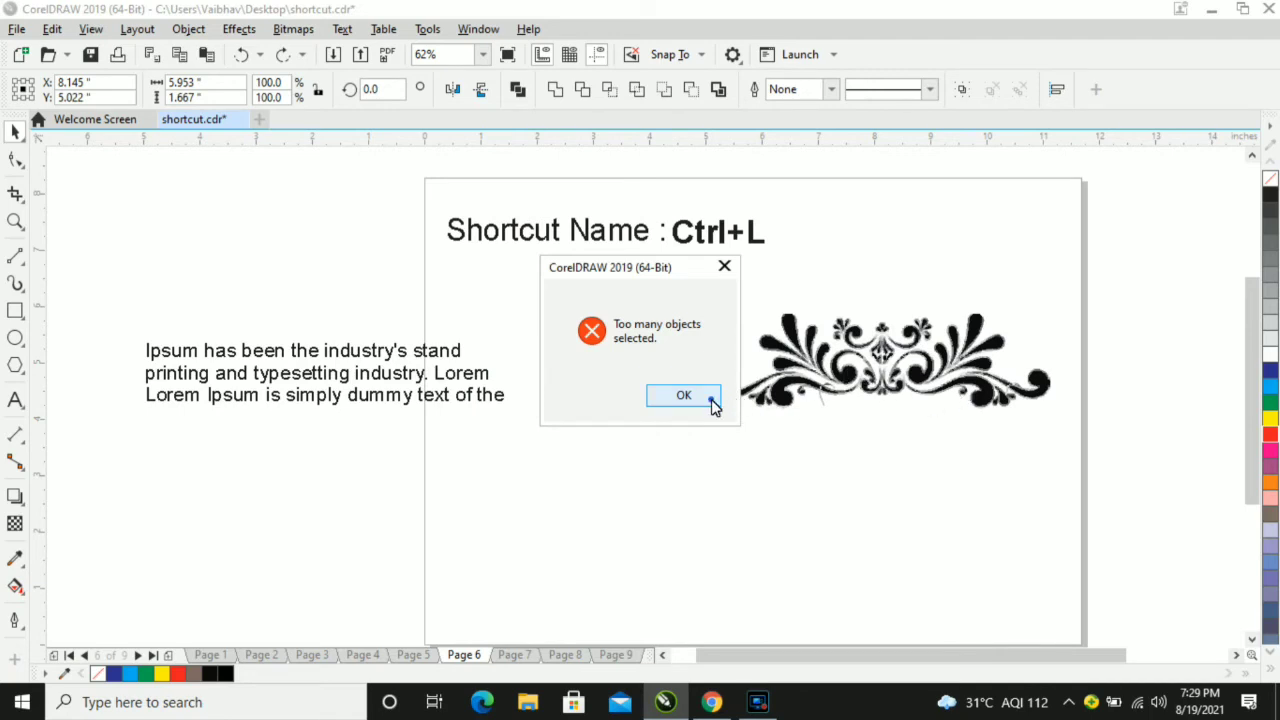
{"action": "left_click", "coordinate": [683, 396]}
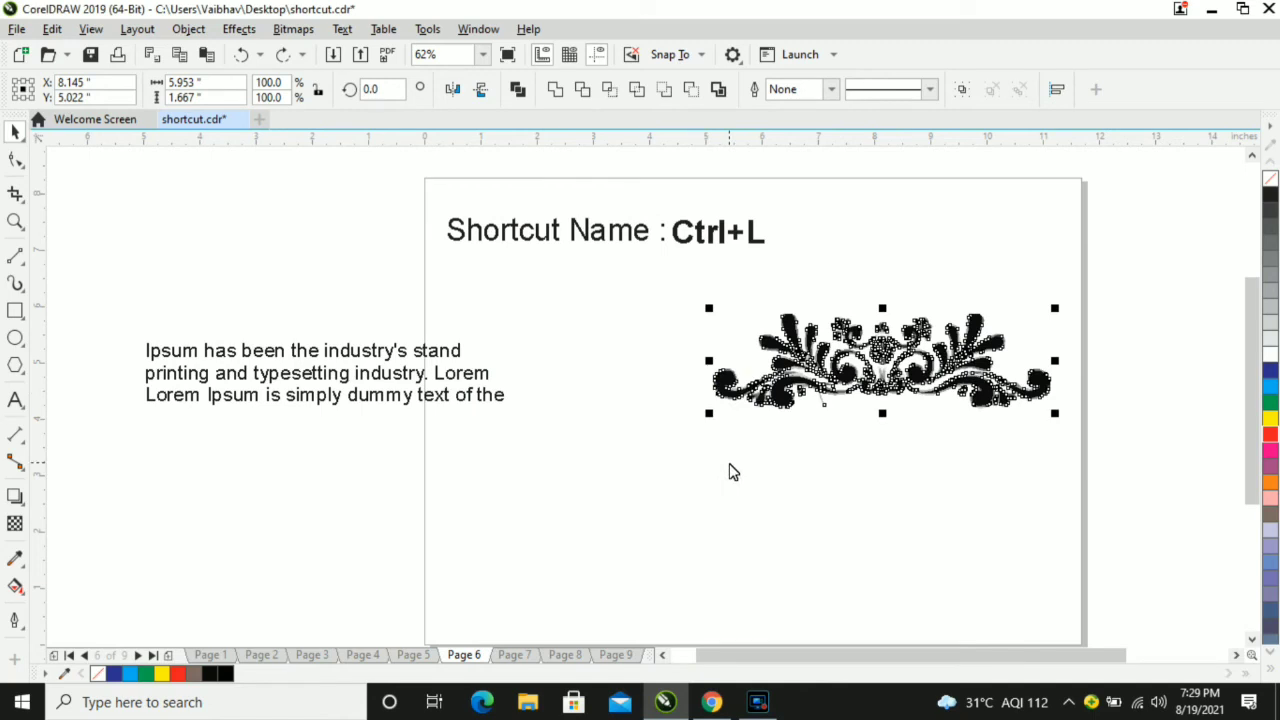
Combine the ornament pieces into one object and apply a linear gradient fill across it from lower left to upper right
{"action": "key", "text": "ctrl+l"}
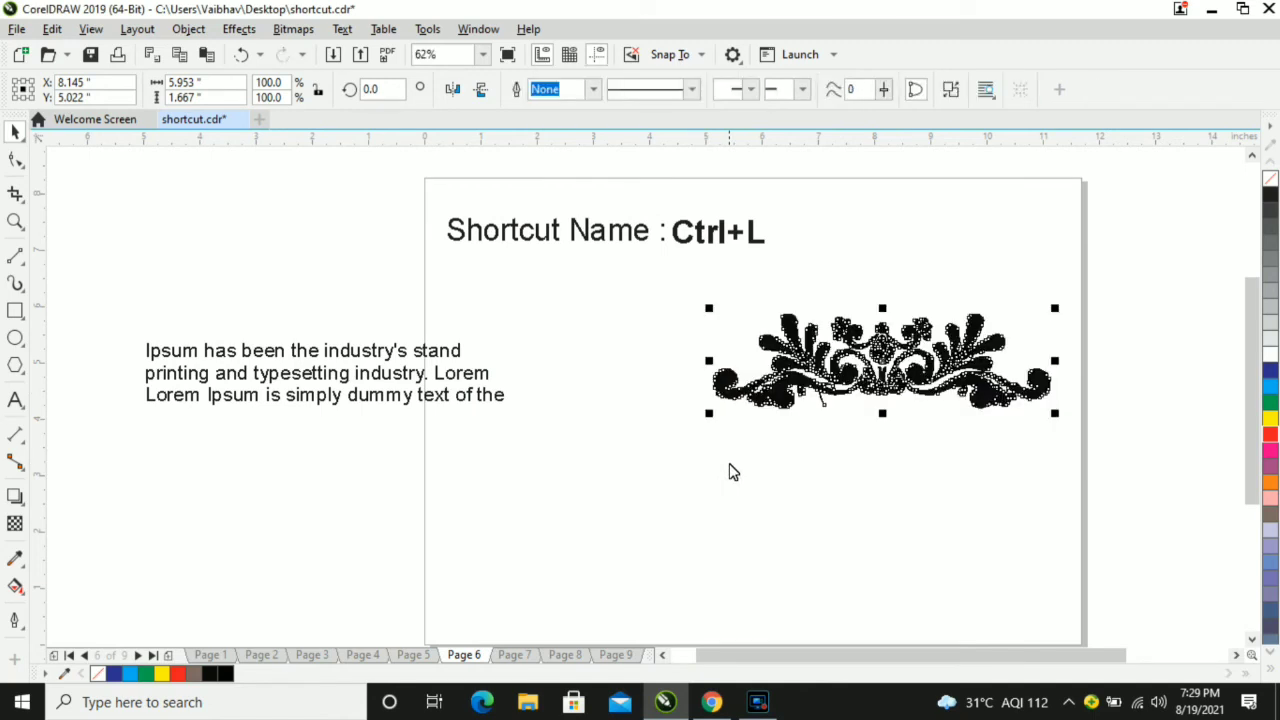
{"action": "left_click", "coordinate": [18, 588]}
{"action": "left_click", "coordinate": [43, 592]}
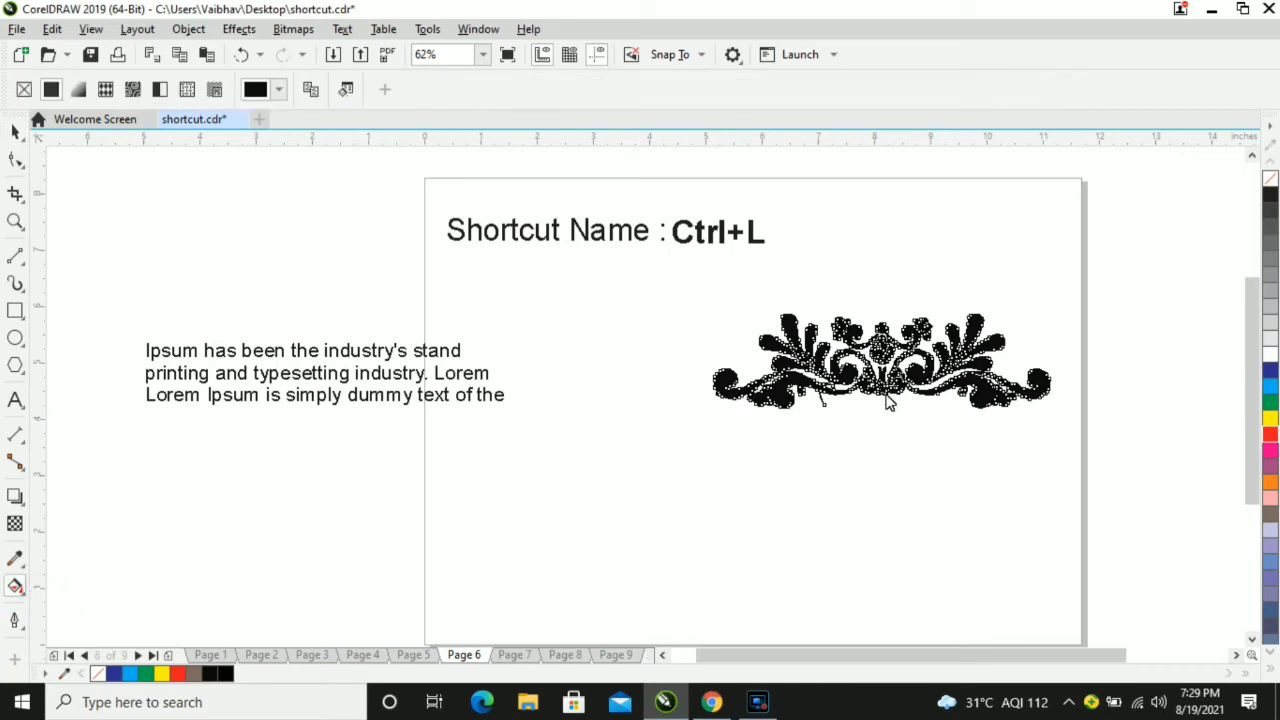
{"action": "left_click_drag", "start_coordinate": [788, 398], "coordinate": [1000, 345]}
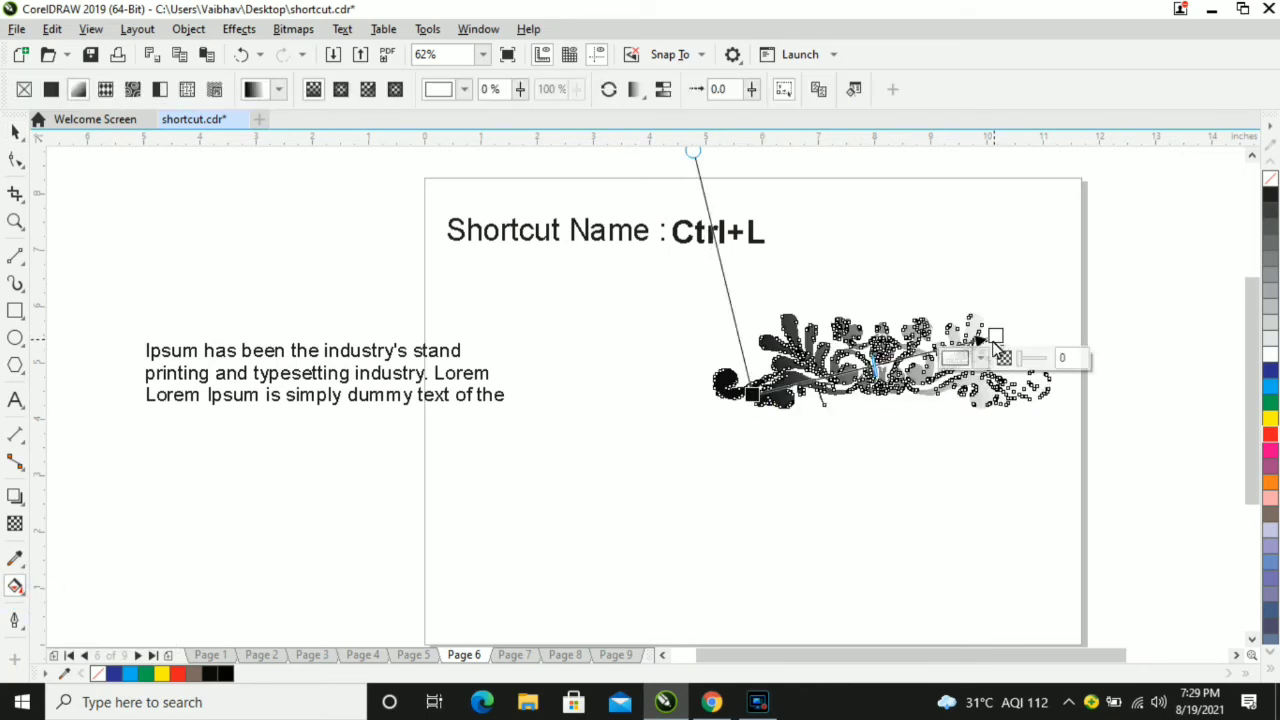
Set the gradient's right end to red and its left end to yellow, and deselect the ornament
{"action": "left_click", "coordinate": [979, 357]}
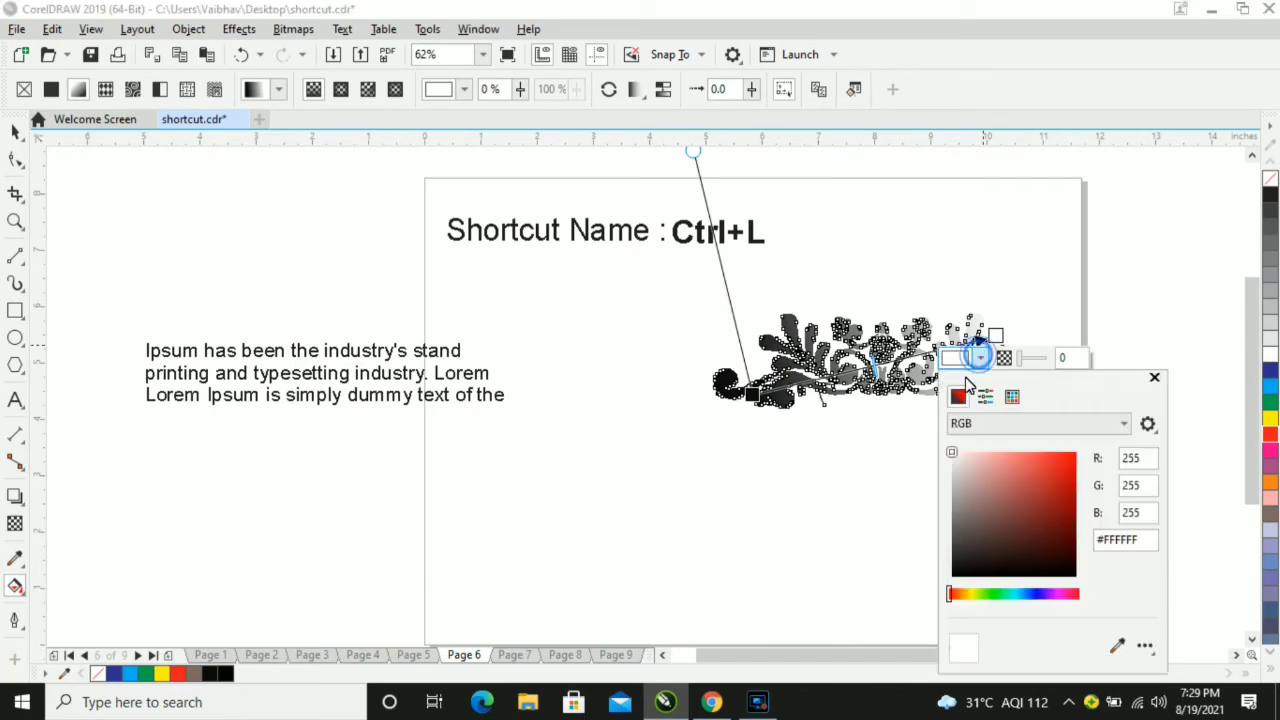
{"action": "left_click", "coordinate": [1056, 463]}
{"action": "left_click", "coordinate": [752, 395]}
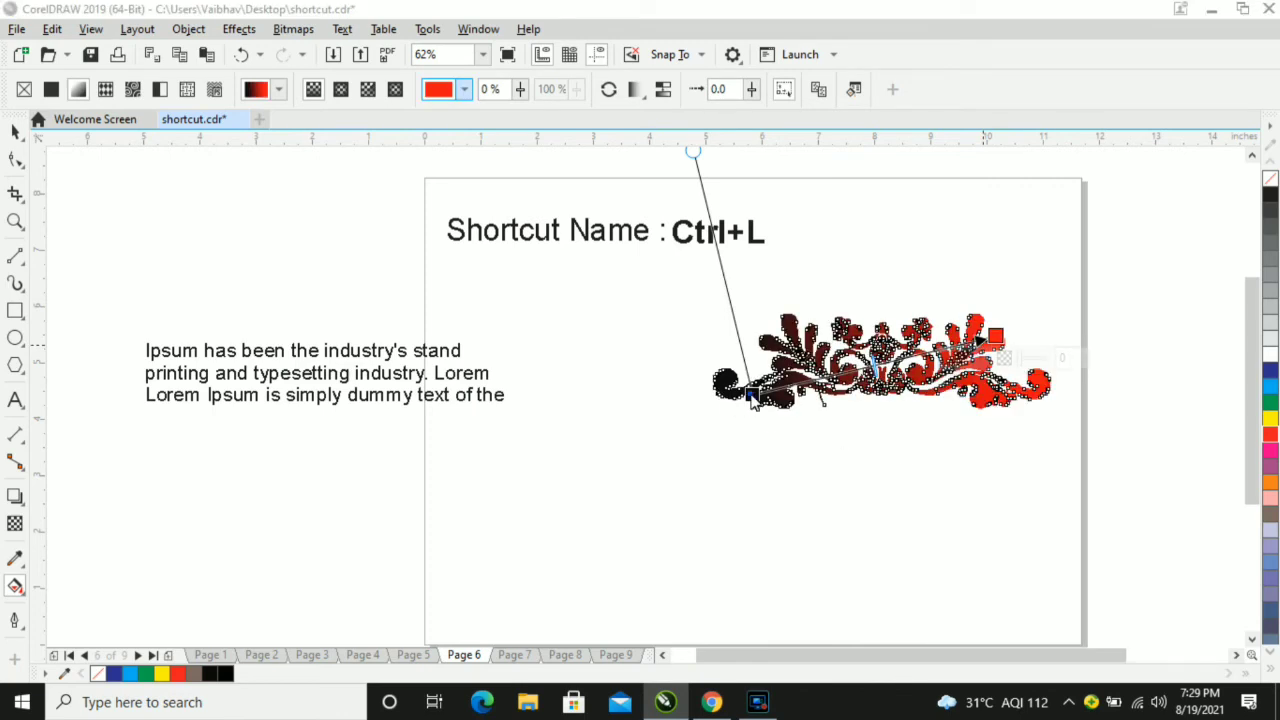
{"action": "left_click", "coordinate": [738, 418]}
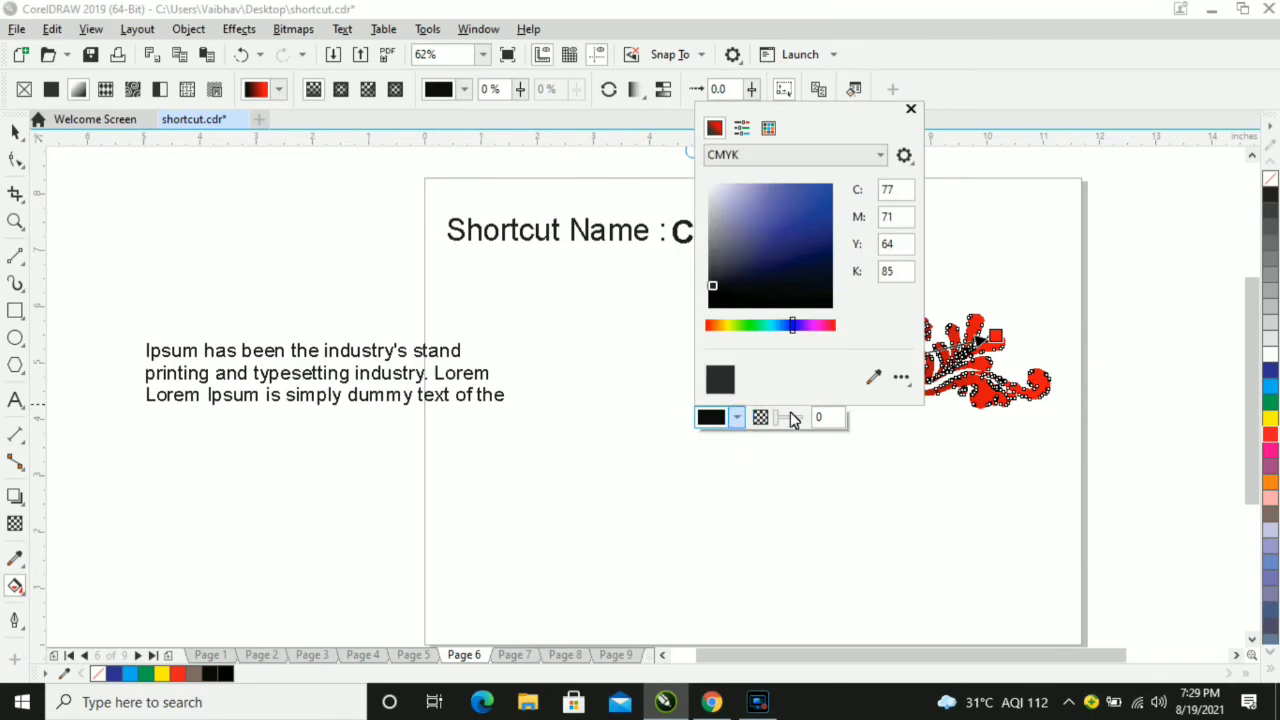
{"action": "left_click", "coordinate": [728, 326]}
{"action": "left_click_drag", "start_coordinate": [815, 200], "coordinate": [832, 184]}
{"action": "left_click", "coordinate": [966, 274]}
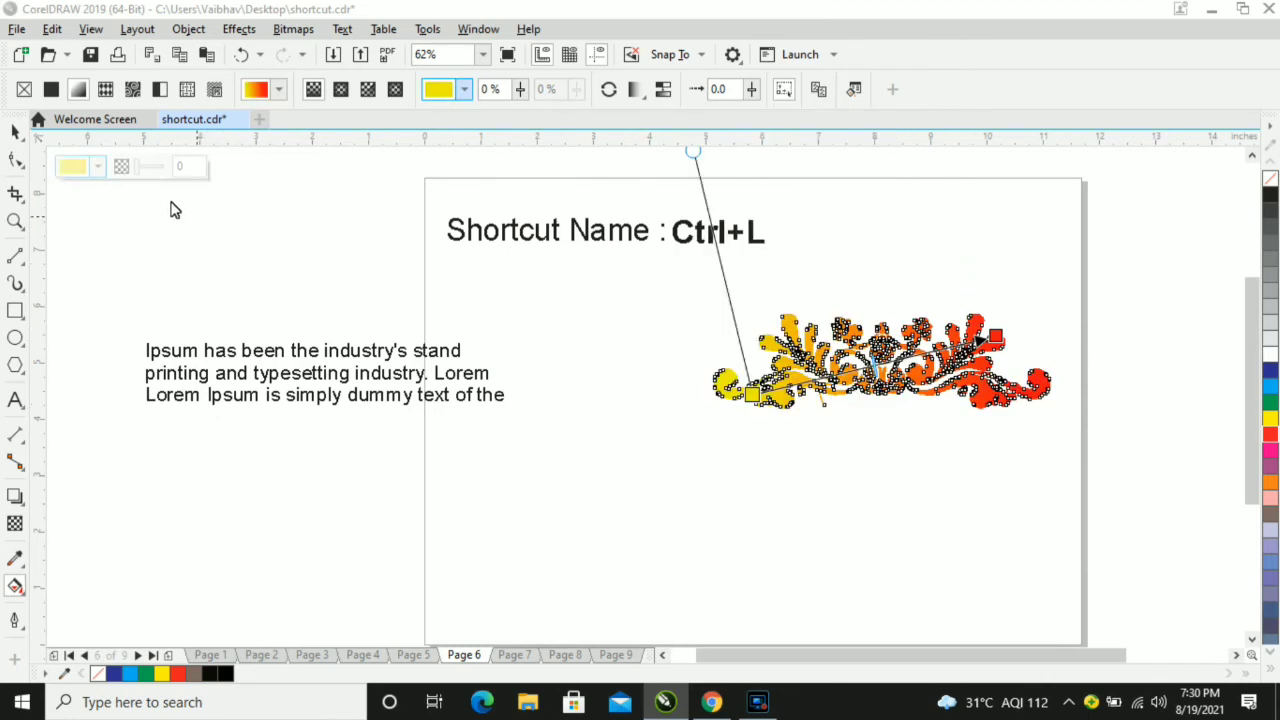
{"action": "left_click", "coordinate": [16, 131]}
{"action": "left_click", "coordinate": [688, 452]}
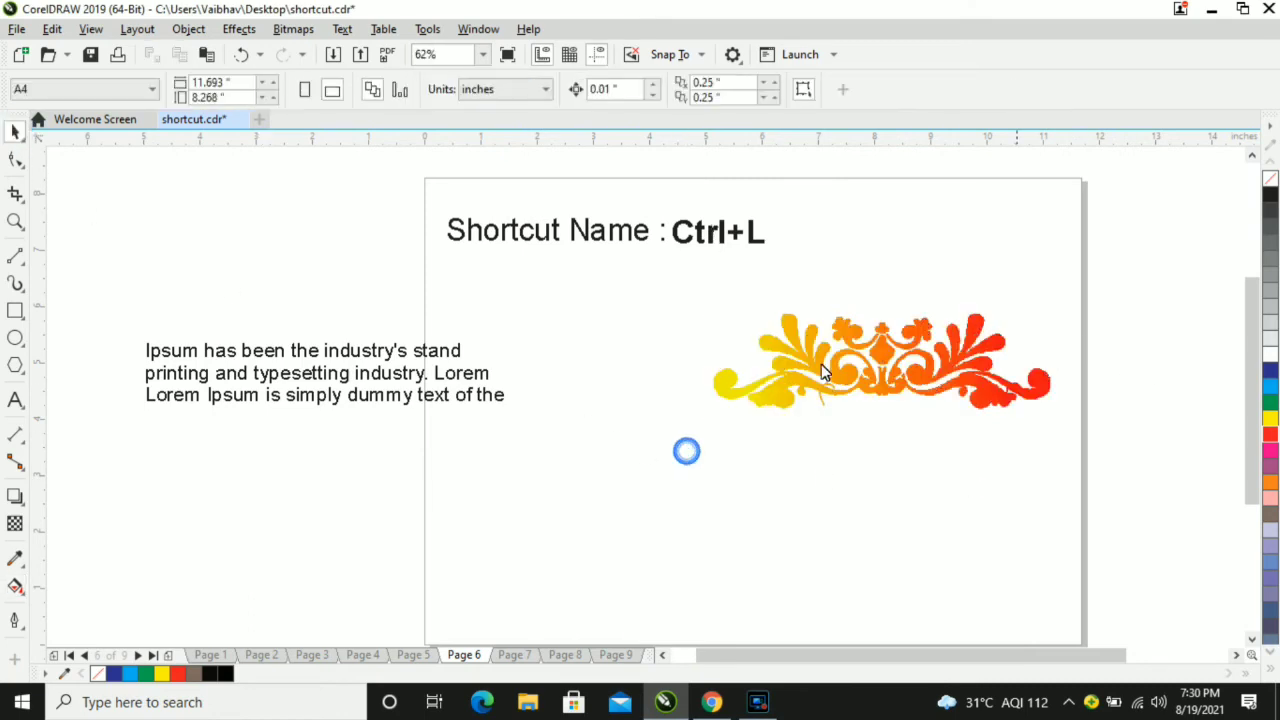
Move the combined text onto the page below the ornament, to about X 4.39 in, Y 2.75 in, and go to Page 7
{"action": "left_click", "coordinate": [306, 364]}
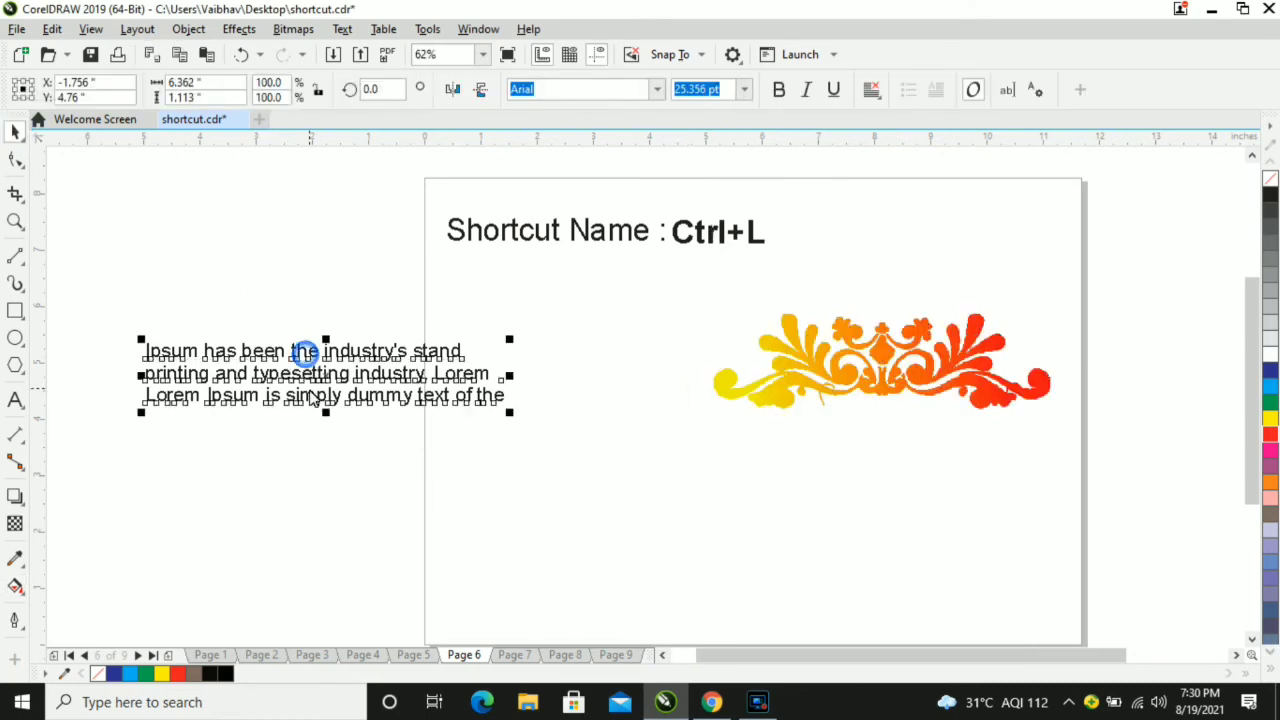
{"action": "left_click_drag", "start_coordinate": [313, 378], "coordinate": [595, 543]}
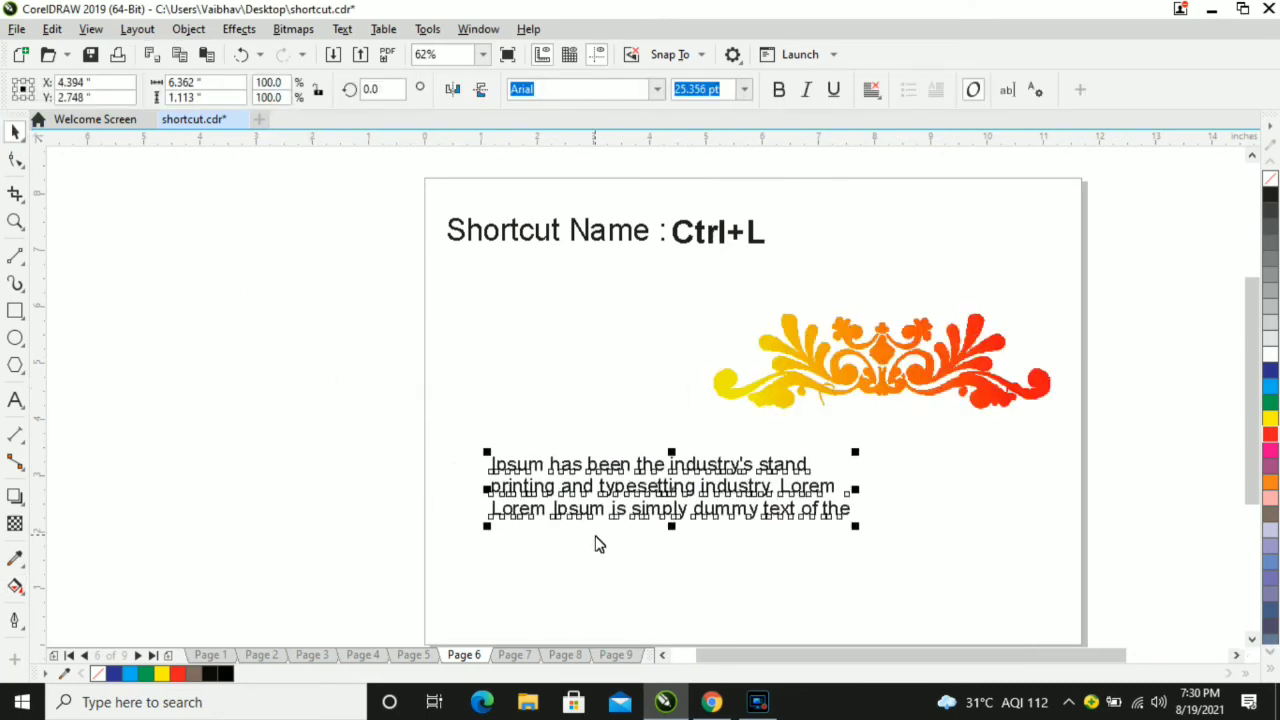
{"action": "key", "text": "Page_Down"}
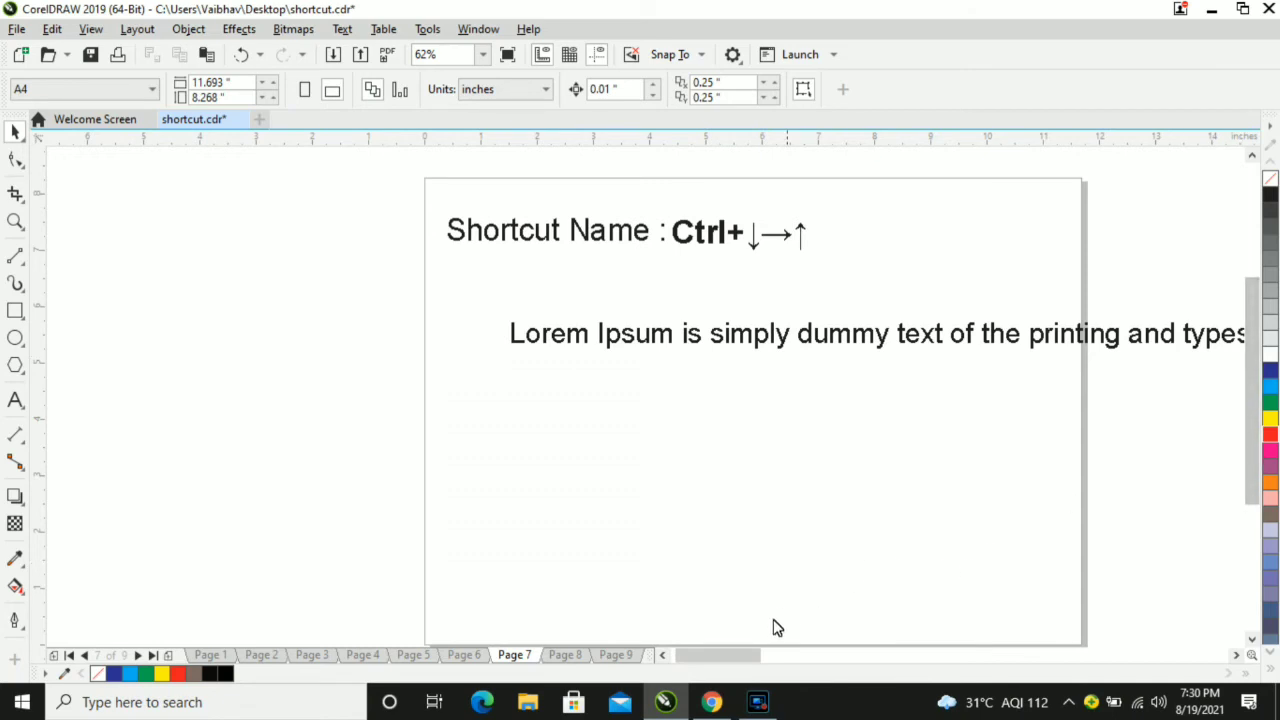
Nudge the long Lorem Ipsum line right and then left to X 65.46 in, and deselect it
{"action": "mouse_move", "coordinate": [740, 657]}
{"action": "left_mouse_down"}
{"action": "mouse_move", "coordinate": [1057, 680]}
{"action": "mouse_move", "coordinate": [790, 657]}
{"action": "mouse_move", "coordinate": [751, 666]}
{"action": "left_mouse_up"}
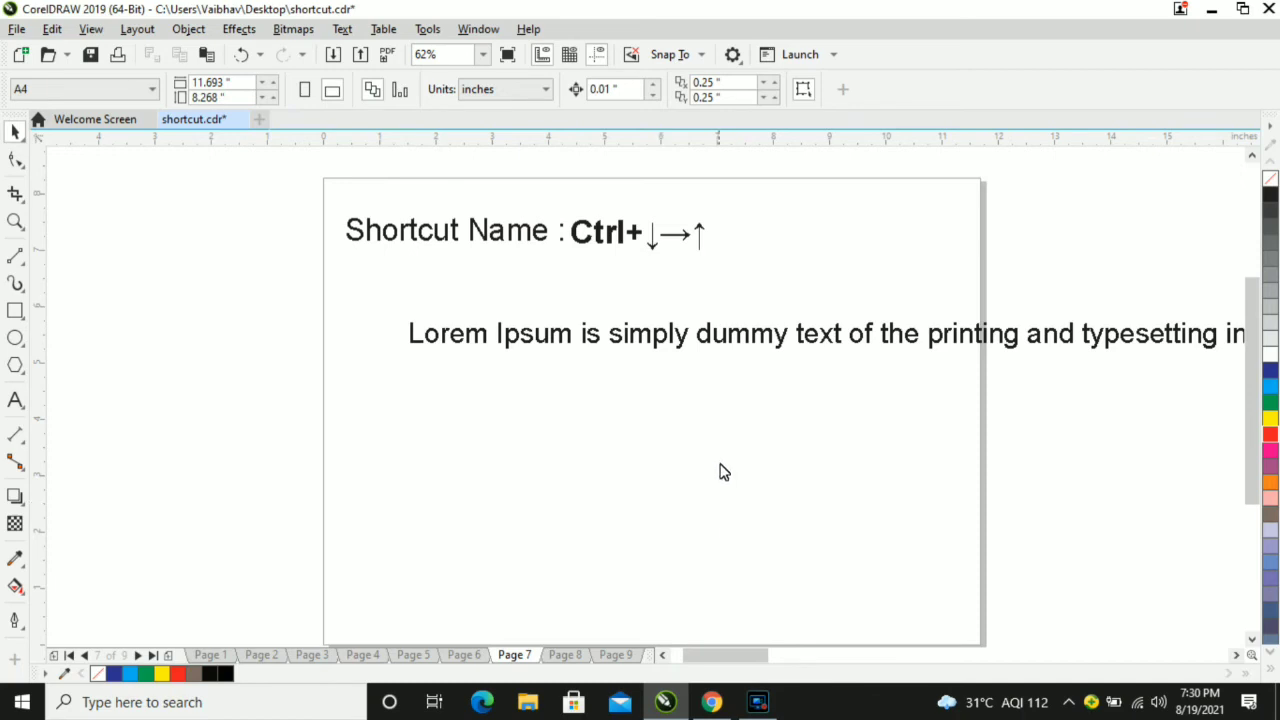
{"action": "left_click", "coordinate": [627, 340]}
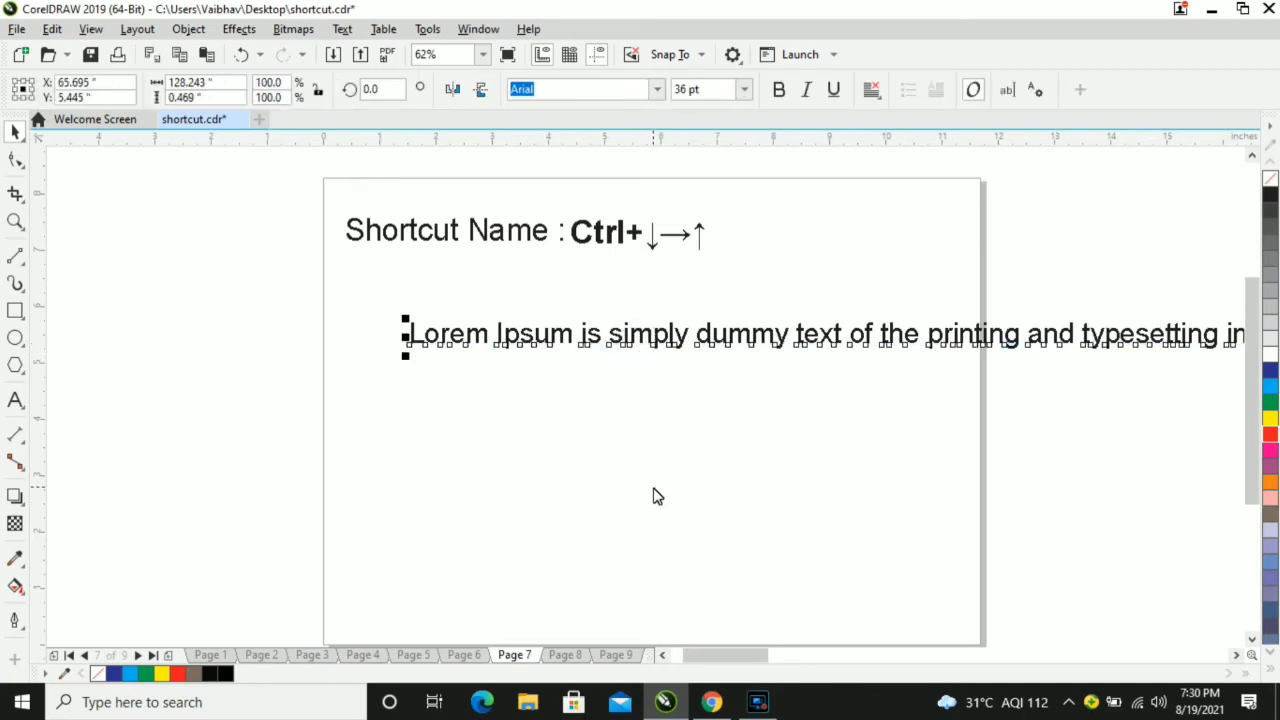
{"action": "key", "text": "Right"}
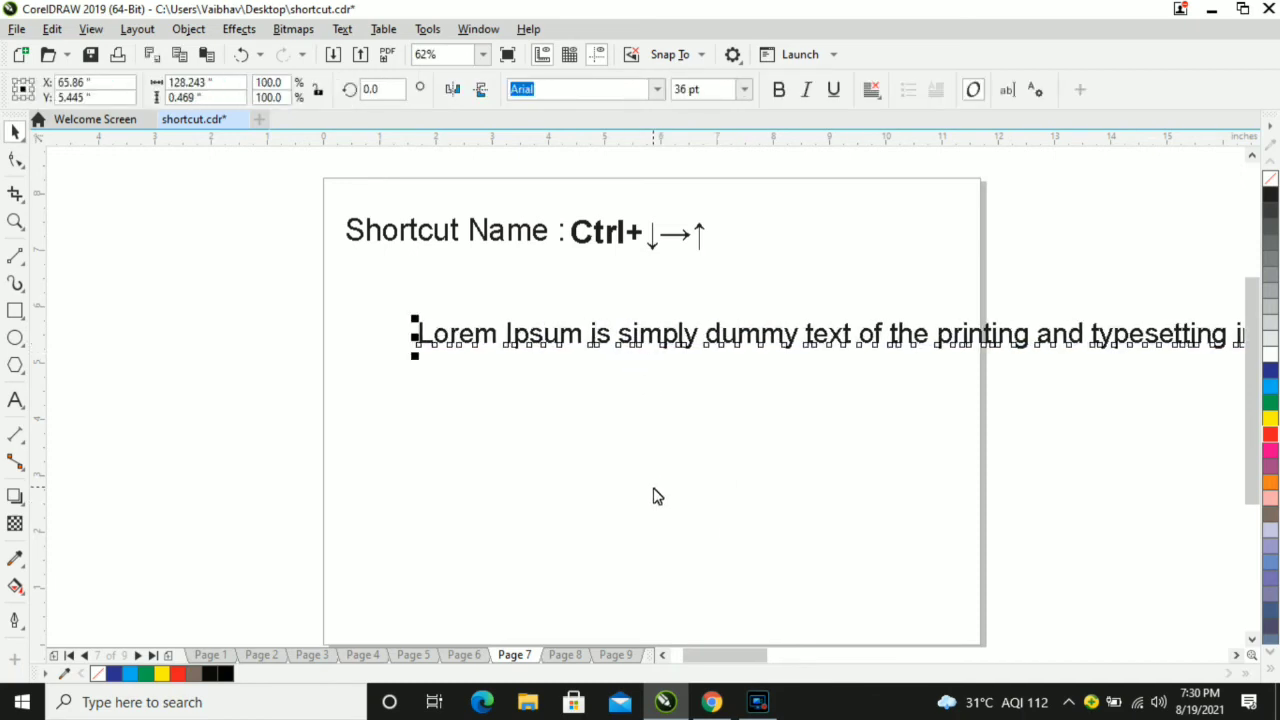
{"action": "key", "text": "Left"}
{"action": "key", "text": "Left"}
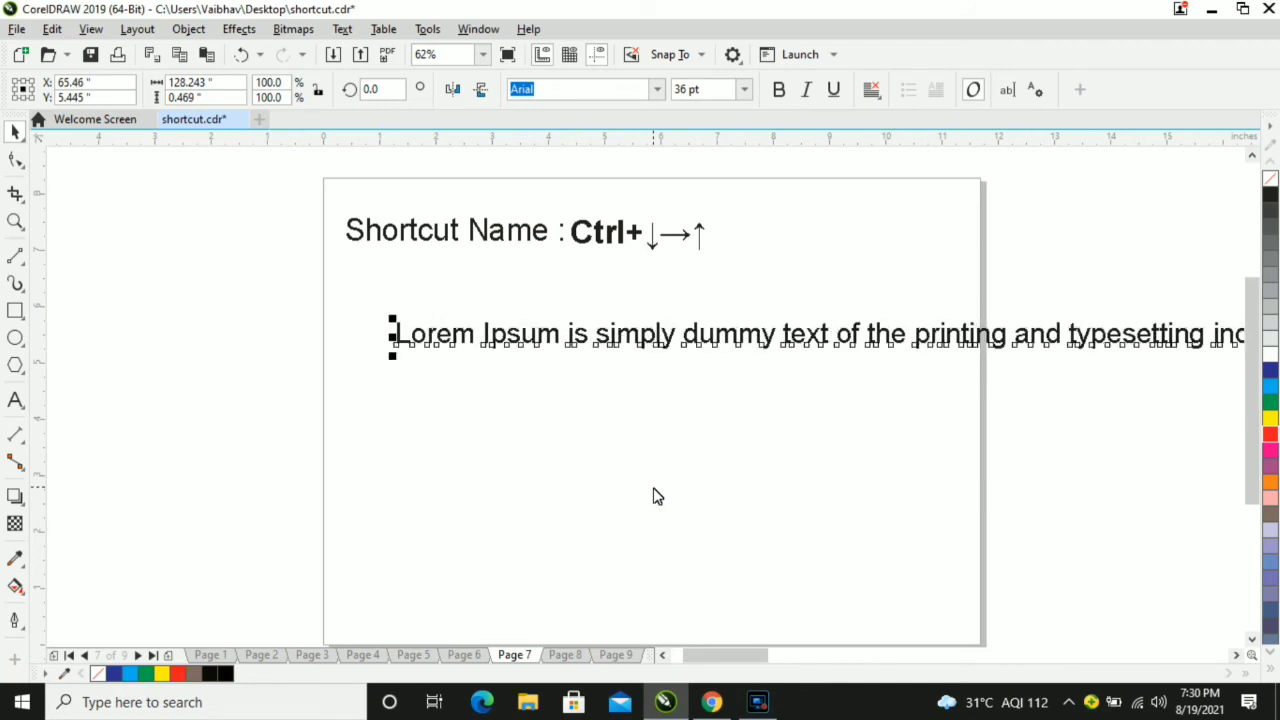
{"action": "left_click", "coordinate": [656, 496]}
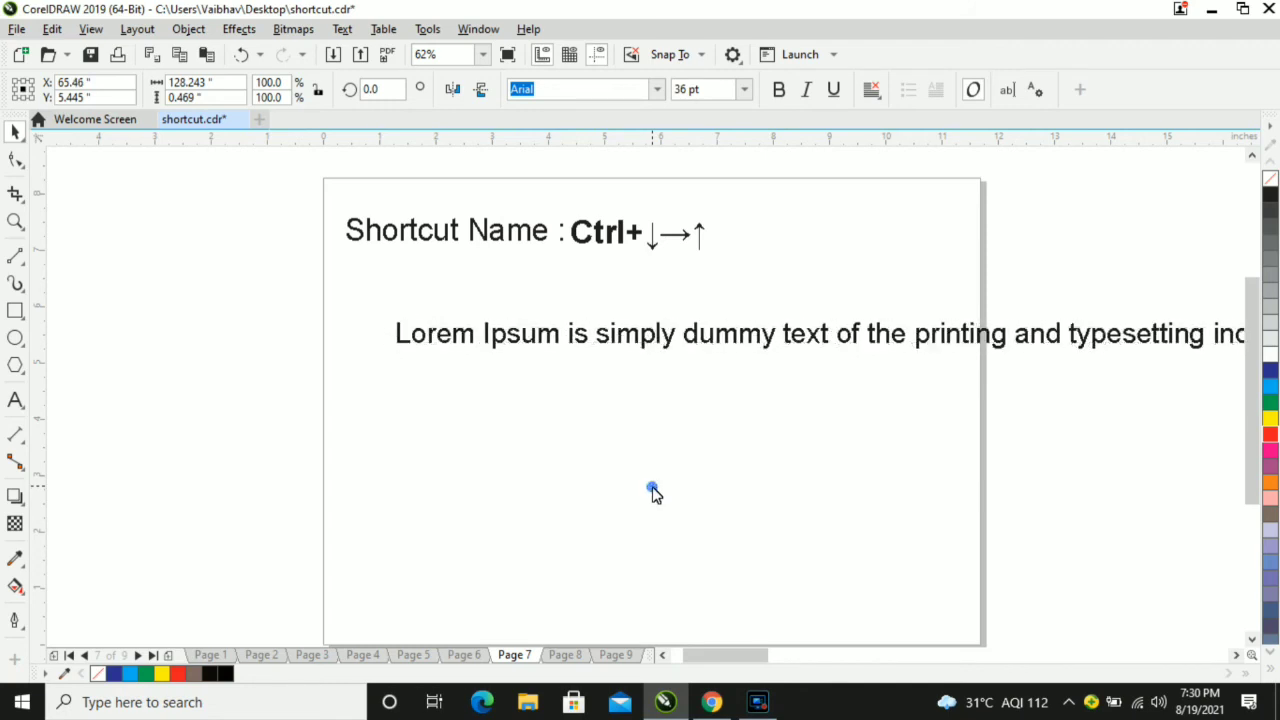
Pan the view rightward along the long Lorem Ipsum line to examine the text beyond the page's right edge
{"action": "key", "text": "Right"}
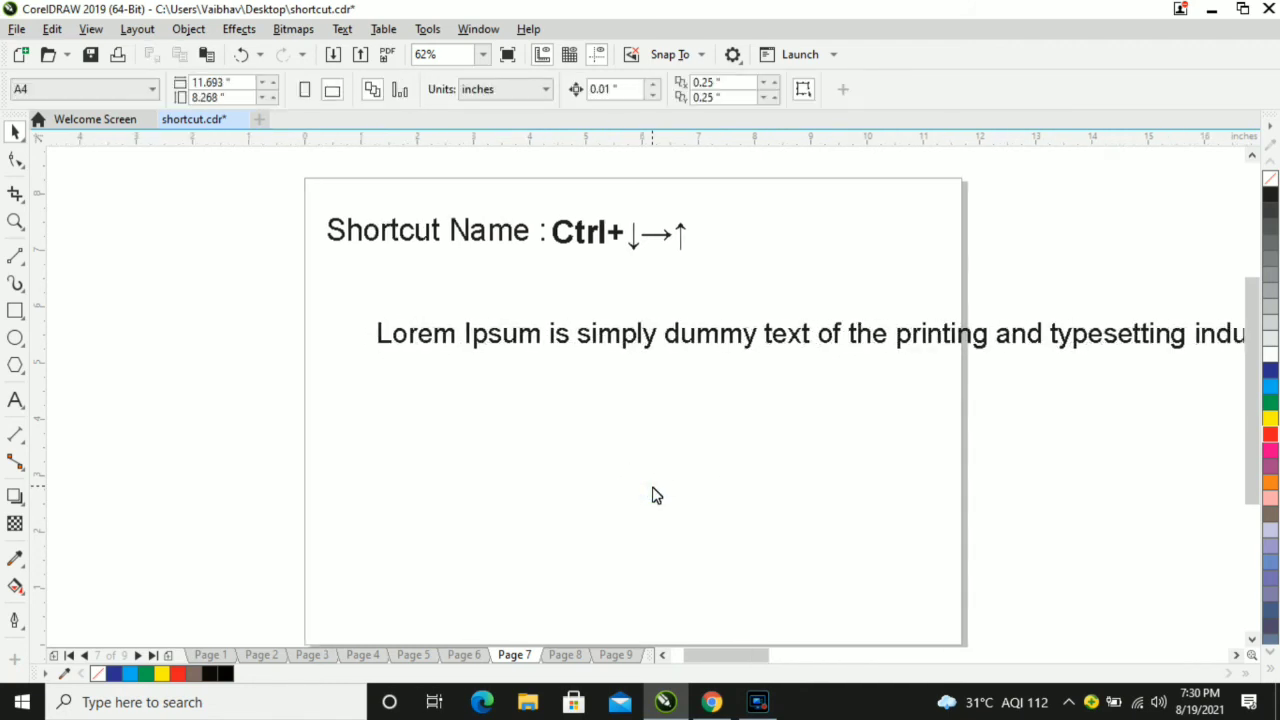
{"action": "key", "text": "Right"}
{"action": "key", "text": "Right"}
{"action": "key", "text": "Right"}
{"action": "key", "text": "Right"}
{"action": "key", "text": "Right"}
{"action": "key", "text": "Right"}
{"action": "key", "text": "Right"}
{"action": "key", "text": "Right"}
{"action": "key", "text": "Right"}
{"action": "key", "text": "Right"}
{"action": "key", "text": "Right"}
{"action": "key", "text": "Right"}
{"action": "key", "text": "Right"}
{"action": "key", "text": "Right"}
{"action": "key", "text": "Right"}
{"action": "key", "text": "Right"}
{"action": "key", "text": "Right"}
{"action": "key", "text": "Right"}
{"action": "key", "text": "Right"}
{"action": "key", "text": "Right"}
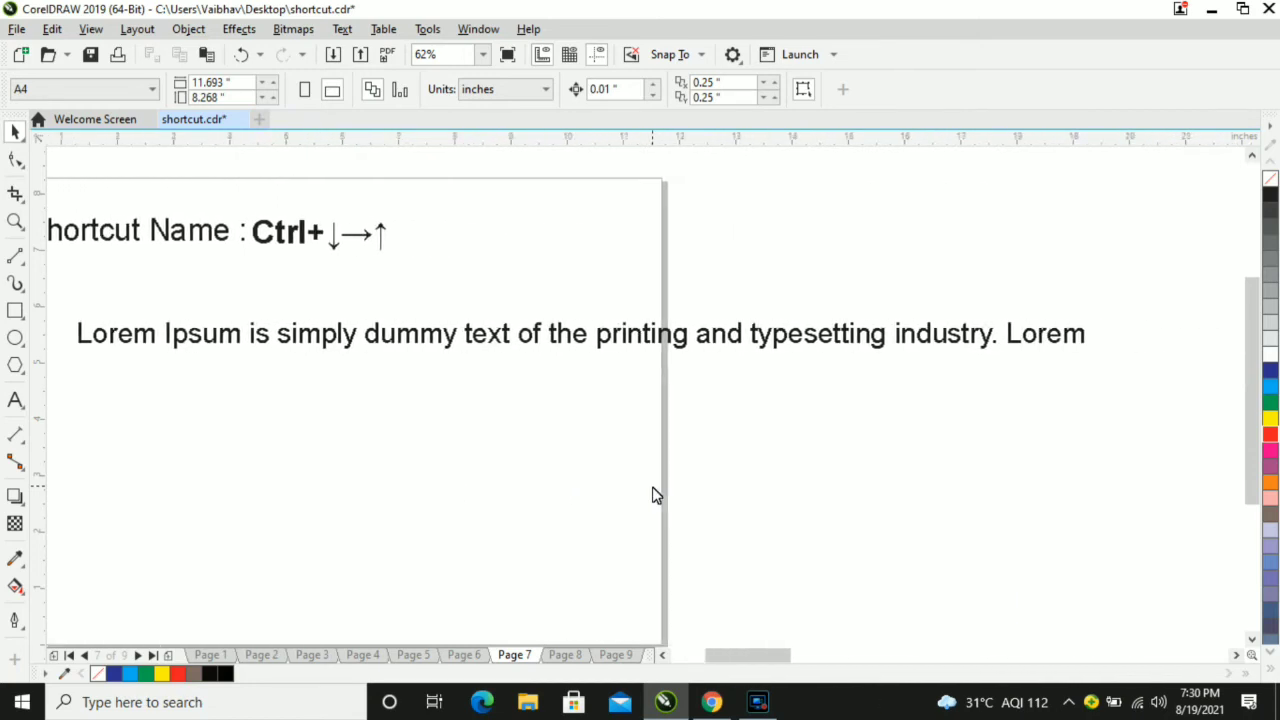
{"action": "key", "text": "Right"}
{"action": "key", "text": "Right"}
{"action": "key", "text": "Right"}
{"action": "key", "text": "Right"}
{"action": "key", "text": "Right"}
{"action": "key", "text": "Right"}
{"action": "key", "text": "Right"}
{"action": "key", "text": "Right"}
{"action": "key", "text": "Right"}
{"action": "key", "text": "Right"}
{"action": "key", "text": "Right"}
{"action": "key", "text": "Right"}
{"action": "key", "text": "Right"}
{"action": "key", "text": "Right"}
{"action": "key", "text": "Right"}
{"action": "key", "text": "Right"}
{"action": "key", "text": "Right"}
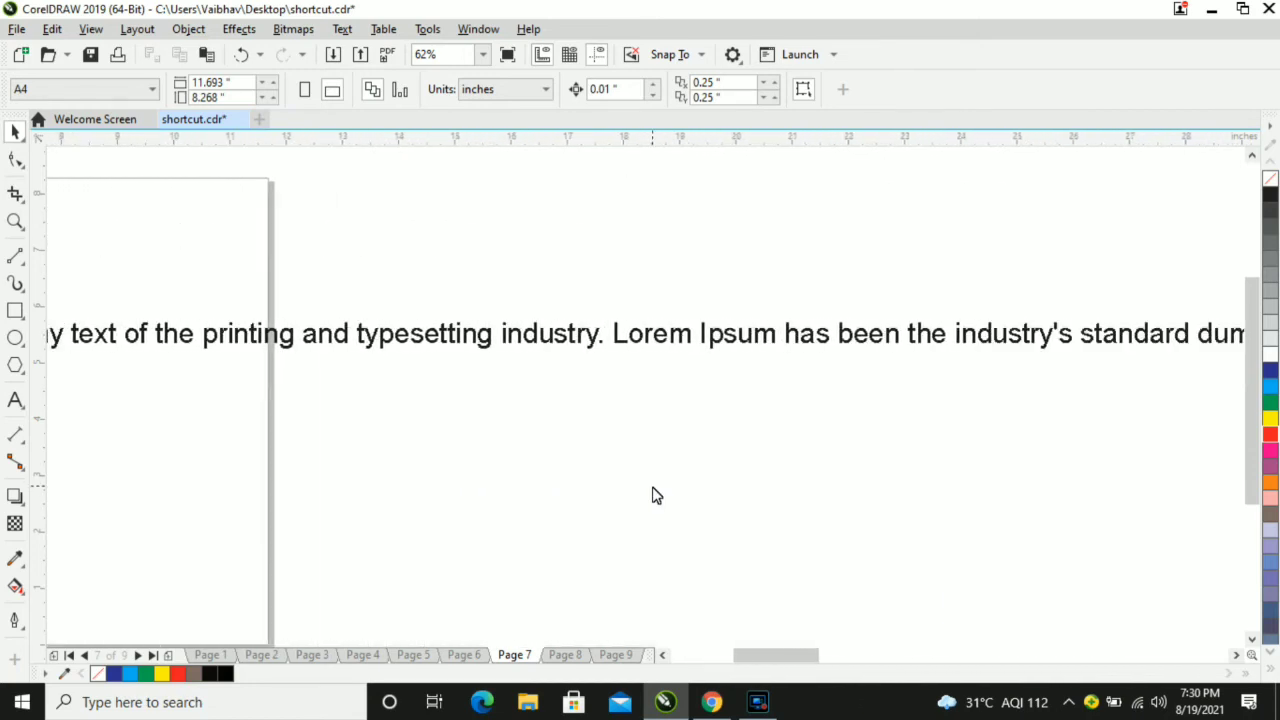
{"action": "key", "text": "Right"}
{"action": "key", "text": "Right"}
{"action": "key", "text": "Right"}
{"action": "key", "text": "Right"}
{"action": "key", "text": "Right"}
{"action": "key", "text": "Right"}
{"action": "key", "text": "Right"}
{"action": "key", "text": "Right"}
{"action": "key", "text": "Right"}
{"action": "key", "text": "Right"}
{"action": "key", "text": "Right"}
{"action": "key", "text": "Right"}
{"action": "key", "text": "Right"}
{"action": "key", "text": "Right"}
{"action": "key", "text": "Right"}
{"action": "key", "text": "Right"}
{"action": "key", "text": "Right"}
{"action": "key", "text": "Right"}
{"action": "key", "text": "Right"}
{"action": "key", "text": "Right"}
Pan the view back leftward along the Lorem Ipsum line until the whole width of Page 7 is in view
{"action": "key", "text": "Left"}
{"action": "key", "text": "Left"}
{"action": "key", "text": "Left"}
{"action": "key", "text": "Left"}
{"action": "key", "text": "Left"}
{"action": "key", "text": "Left"}
{"action": "key", "text": "Left"}
{"action": "key", "text": "Left"}
{"action": "key", "text": "Left"}
{"action": "key", "text": "Left"}
{"action": "key", "text": "Left"}
{"action": "key", "text": "Left"}
{"action": "key", "text": "Left"}
{"action": "key", "text": "Left"}
{"action": "key", "text": "Left"}
{"action": "key", "text": "Left"}
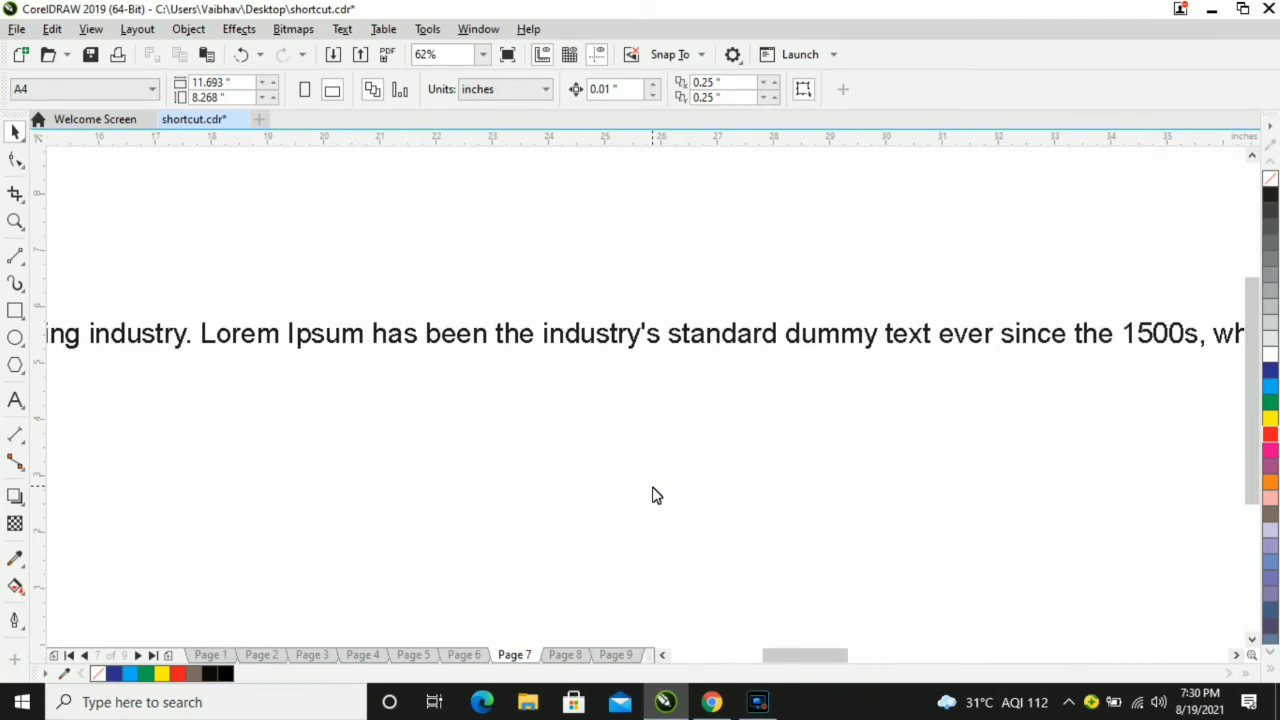
{"action": "key", "text": "Left"}
{"action": "key", "text": "Left"}
{"action": "key", "text": "Left"}
{"action": "key", "text": "Left"}
{"action": "key", "text": "Left"}
{"action": "key", "text": "Left"}
{"action": "key", "text": "Left"}
{"action": "key", "text": "Left"}
{"action": "key", "text": "Left"}
{"action": "key", "text": "Left"}
{"action": "key", "text": "Left"}
{"action": "key", "text": "Left"}
{"action": "key", "text": "Left"}
{"action": "key", "text": "Left"}
{"action": "key", "text": "Left"}
{"action": "key", "text": "Left"}
{"action": "key", "text": "Left"}
{"action": "key", "text": "Left"}
{"action": "key", "text": "Left"}
{"action": "key", "text": "Left"}
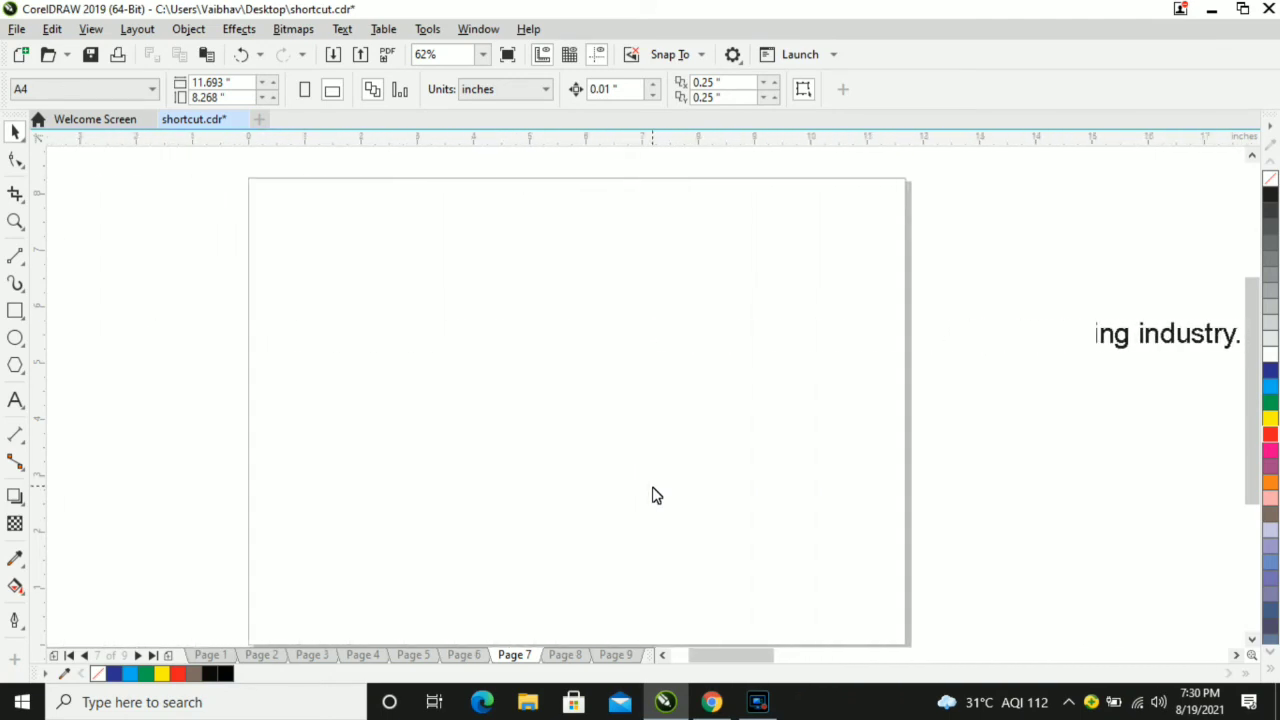
Pan the view up above Page 7 and back down to the page's lower edge
{"action": "key", "text": "Up"}
{"action": "key", "text": "Up"}
{"action": "key", "text": "Up"}
{"action": "key", "text": "Up"}
{"action": "key", "text": "Up"}
{"action": "key", "text": "Up"}
{"action": "key", "text": "Up"}
{"action": "key", "text": "Up"}
{"action": "key", "text": "Up"}
{"action": "key", "text": "Up"}
{"action": "key", "text": "Up"}
{"action": "key", "text": "Up"}
{"action": "key", "text": "Down"}
{"action": "key", "text": "Down"}
{"action": "key", "text": "Down"}
{"action": "key", "text": "Down"}
{"action": "key", "text": "Down"}
{"action": "key", "text": "Down"}
{"action": "key", "text": "Down"}
{"action": "key", "text": "Down"}
{"action": "key", "text": "Down"}
{"action": "key", "text": "Down"}
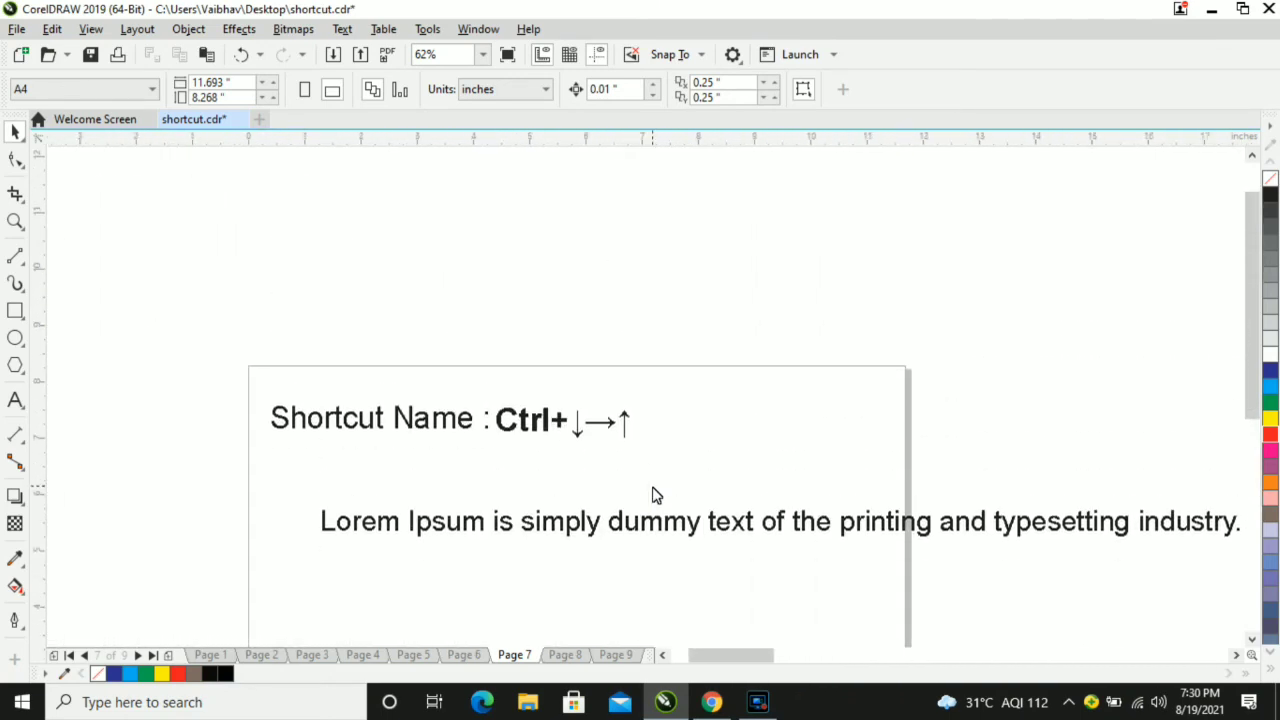
{"action": "key", "text": "Down"}
{"action": "key", "text": "Down"}
{"action": "key", "text": "Down"}
Pan the view left past Page 7, back right along the Lorem Ipsum line, and slightly up to show the full page
{"action": "key", "text": "Left"}
{"action": "key", "text": "Left"}
{"action": "key", "text": "Left"}
{"action": "key", "text": "Left"}
{"action": "key", "text": "Left"}
{"action": "key", "text": "Left"}
{"action": "key", "text": "Left"}
{"action": "key", "text": "Left"}
{"action": "key", "text": "Left"}
{"action": "key", "text": "Left"}
{"action": "key", "text": "Left"}
{"action": "key", "text": "Left"}
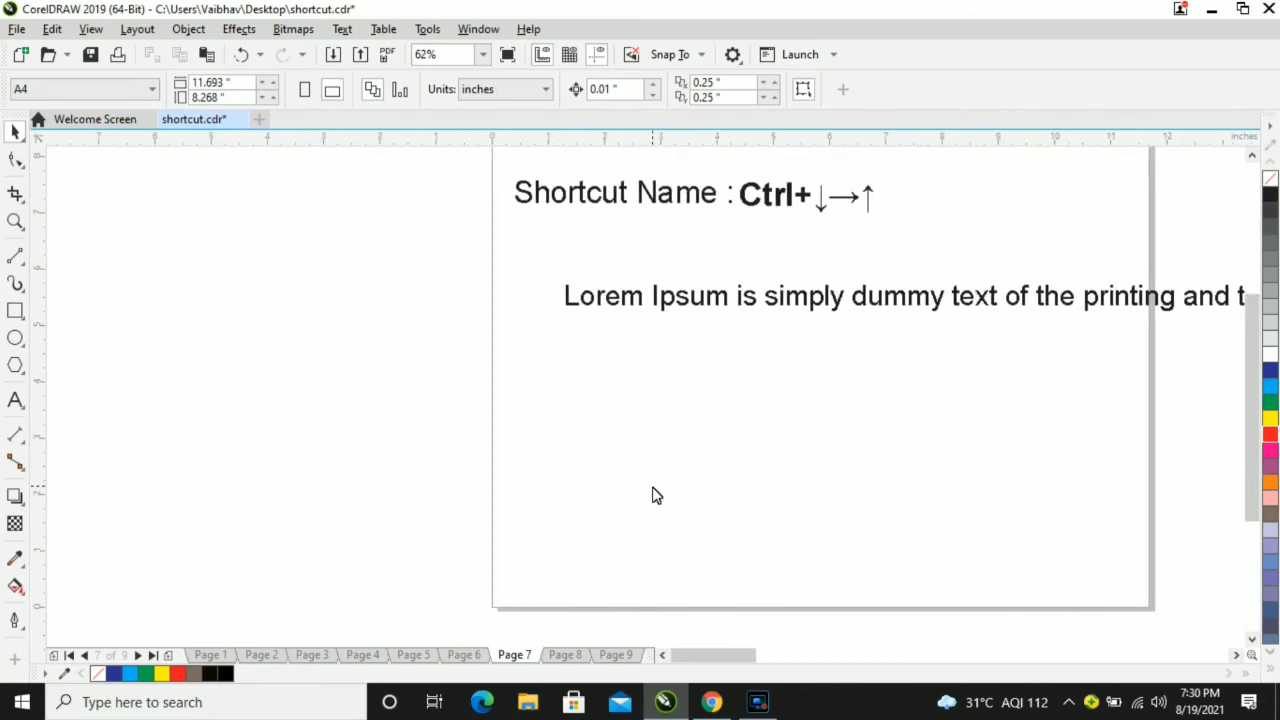
{"action": "key", "text": "Right"}
{"action": "key", "text": "Right"}
{"action": "key", "text": "Right"}
{"action": "key", "text": "Right"}
{"action": "key", "text": "Right"}
{"action": "key", "text": "Right"}
{"action": "key", "text": "Right"}
{"action": "key", "text": "Right"}
{"action": "key", "text": "Right"}
{"action": "key", "text": "Right"}
{"action": "key", "text": "Right"}
{"action": "key", "text": "Right"}
{"action": "key", "text": "Right"}
{"action": "key", "text": "Right"}
{"action": "key", "text": "Right"}
{"action": "key", "text": "Right"}
{"action": "key", "text": "Right"}
{"action": "key", "text": "Right"}
{"action": "key", "text": "Right"}
{"action": "key", "text": "Up"}
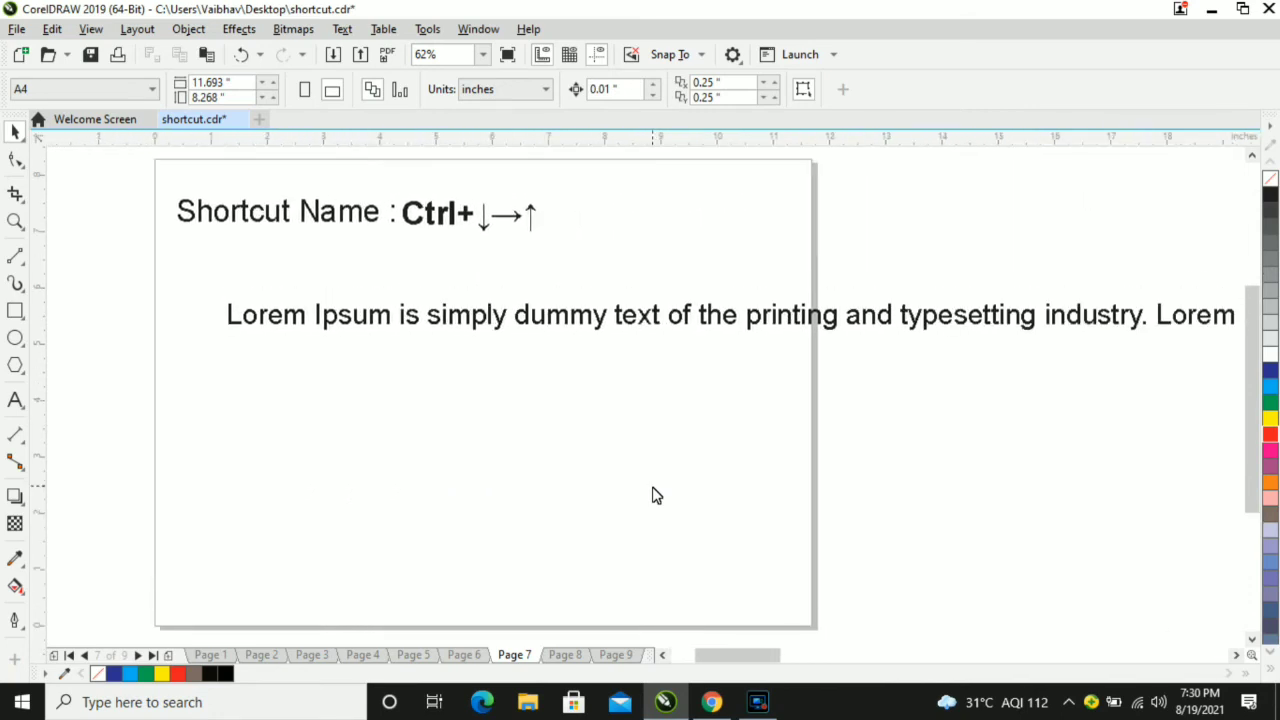
{"action": "key", "text": "Up"}
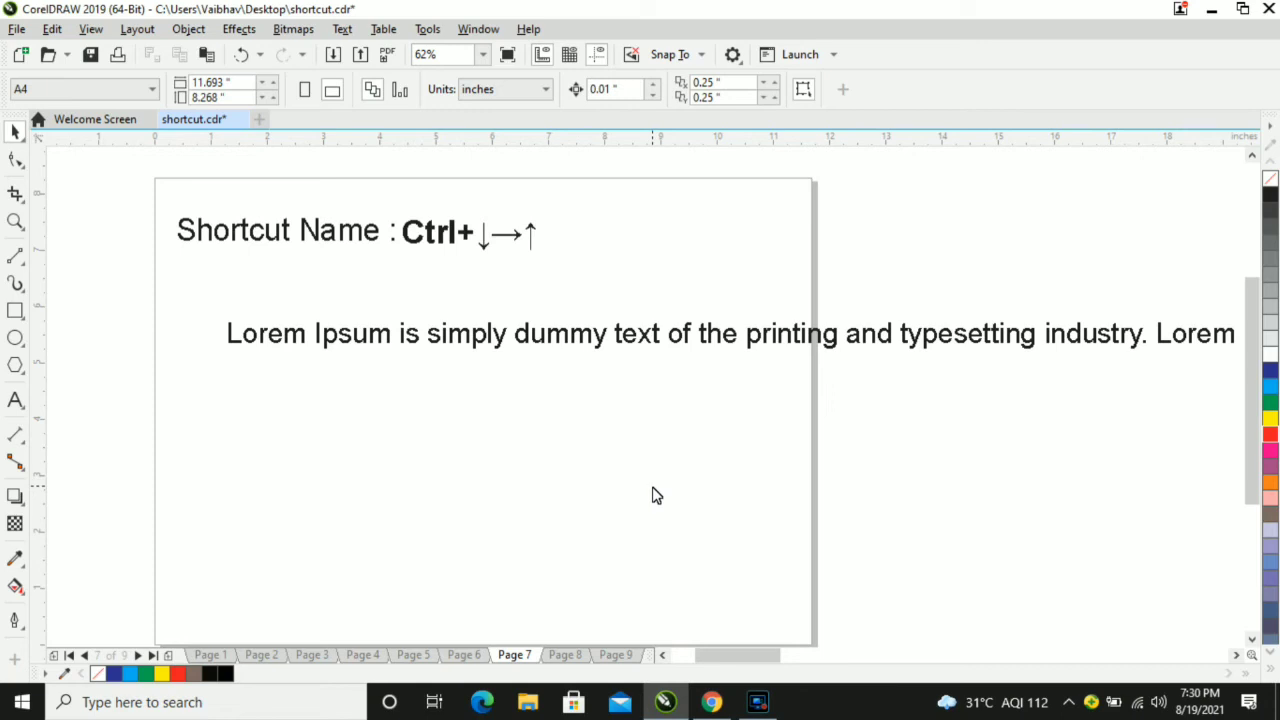
Replace "Ctrl" with "Shift" in the bold shortcut label on Page 7, keeping the plus sign and arrows
{"action": "left_click", "coordinate": [15, 400]}
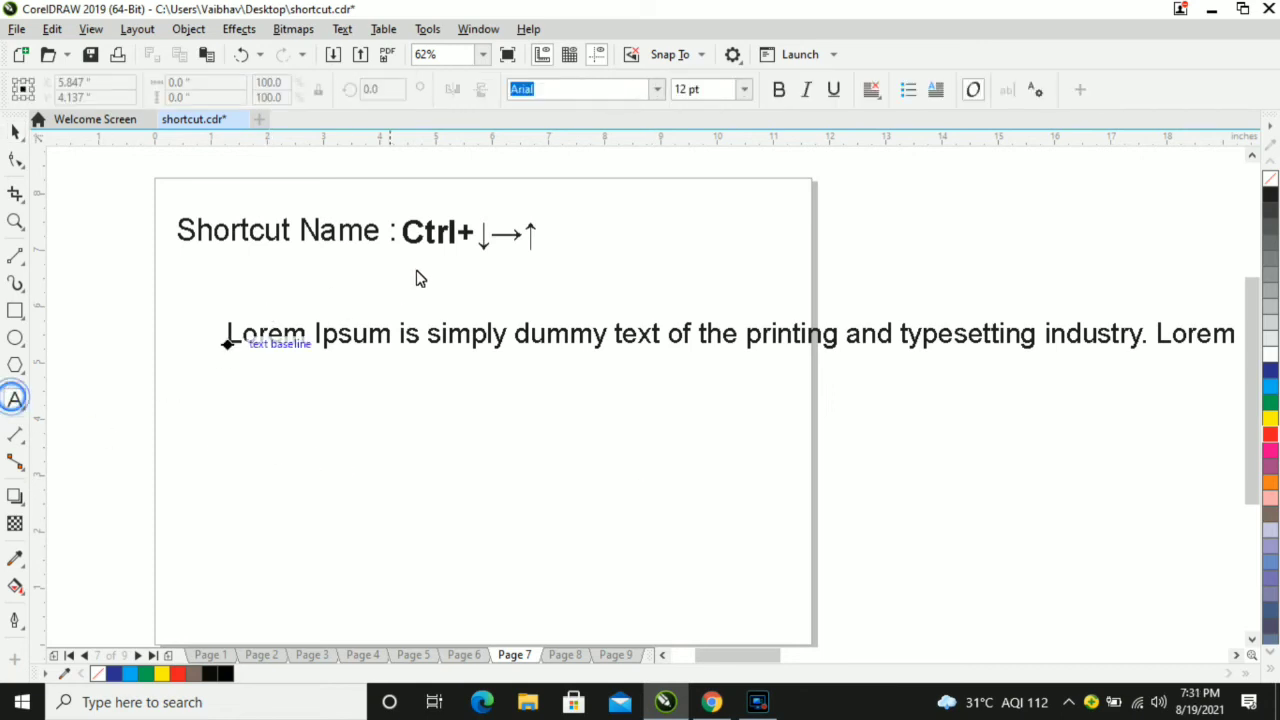
{"action": "left_click", "coordinate": [421, 236]}
{"action": "key", "text": "Home"}
{"action": "key", "text": "shift+Right"}
{"action": "key", "text": "shift+Right"}
{"action": "key", "text": "shift+Right"}
{"action": "key", "text": "shift+Right"}
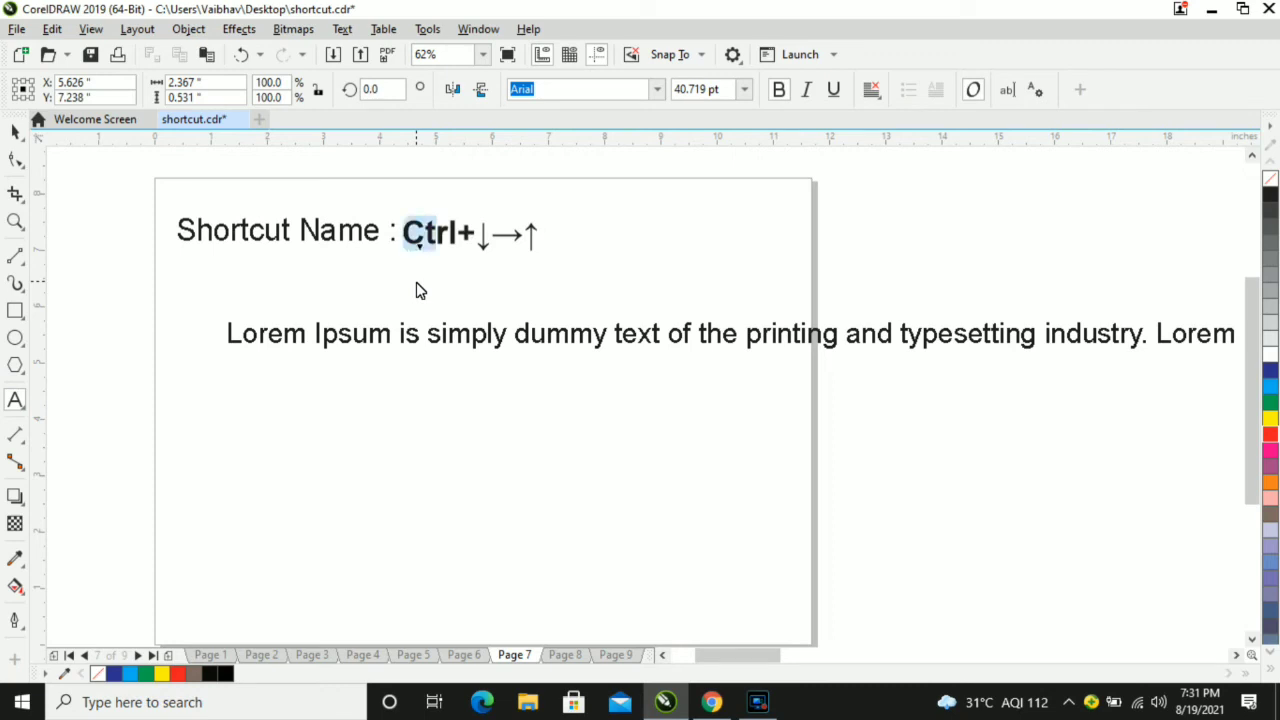
{"action": "type", "text": "Shift"}
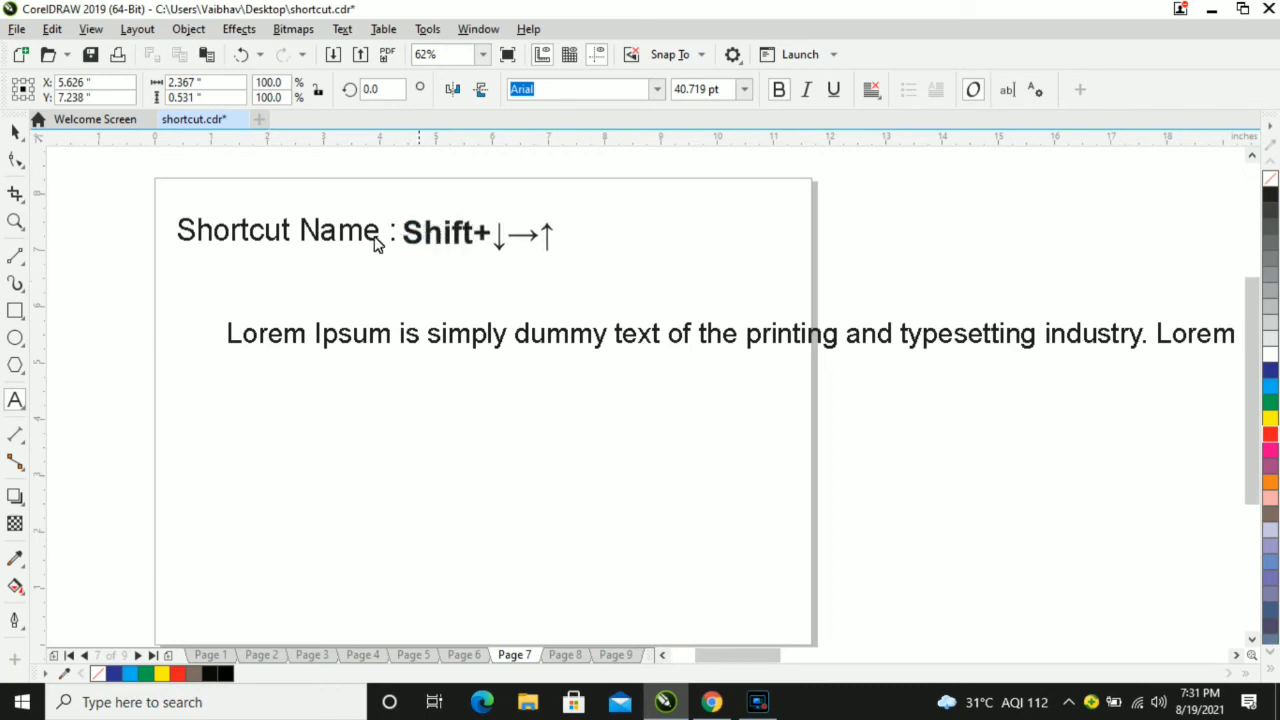
Replace "Shift" with "alt" in the bold shortcut label on Page 7, keeping the plus sign and arrows
{"action": "key", "text": "ctrl+space"}
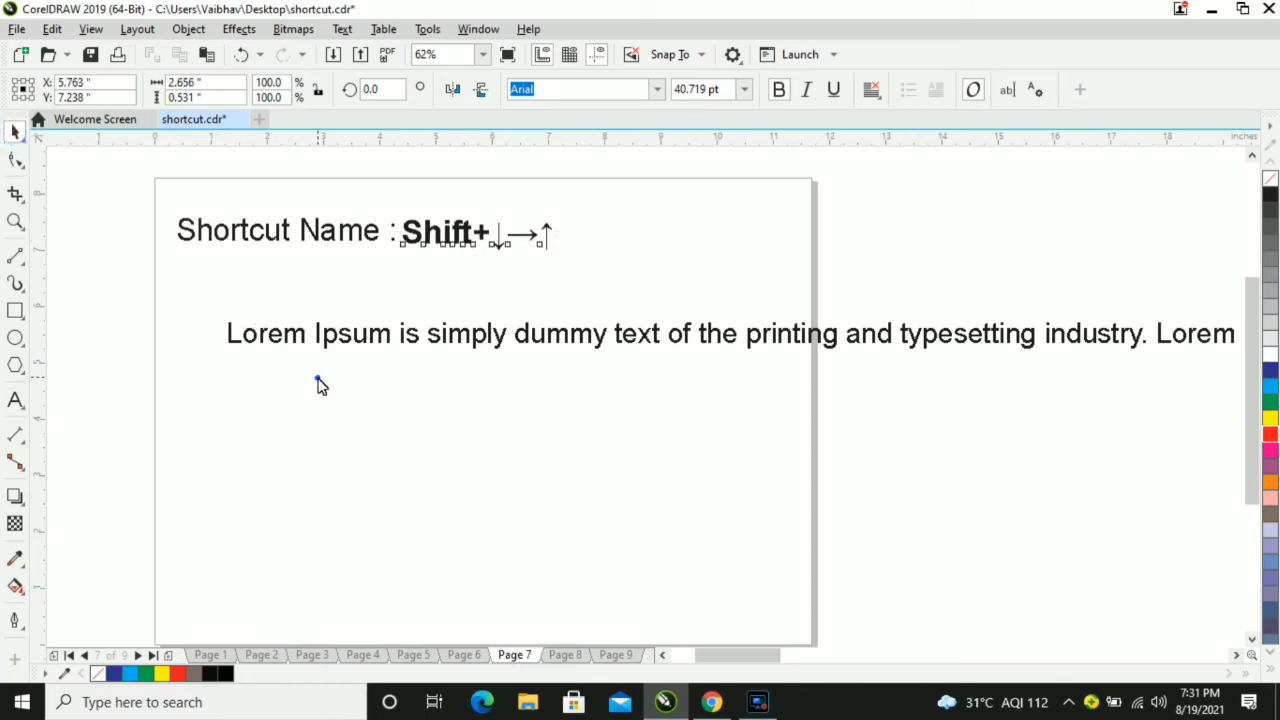
{"action": "left_click", "coordinate": [318, 384]}
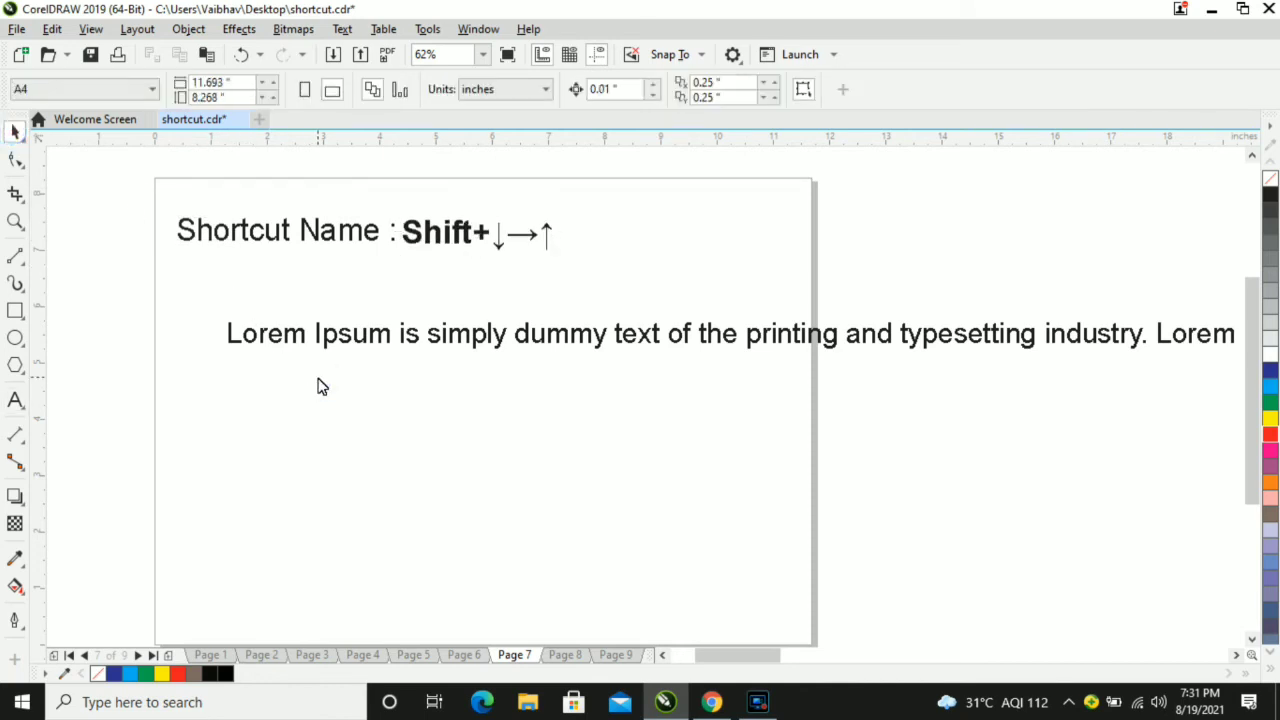
{"action": "left_click", "coordinate": [22, 402]}
{"action": "left_click", "coordinate": [424, 240]}
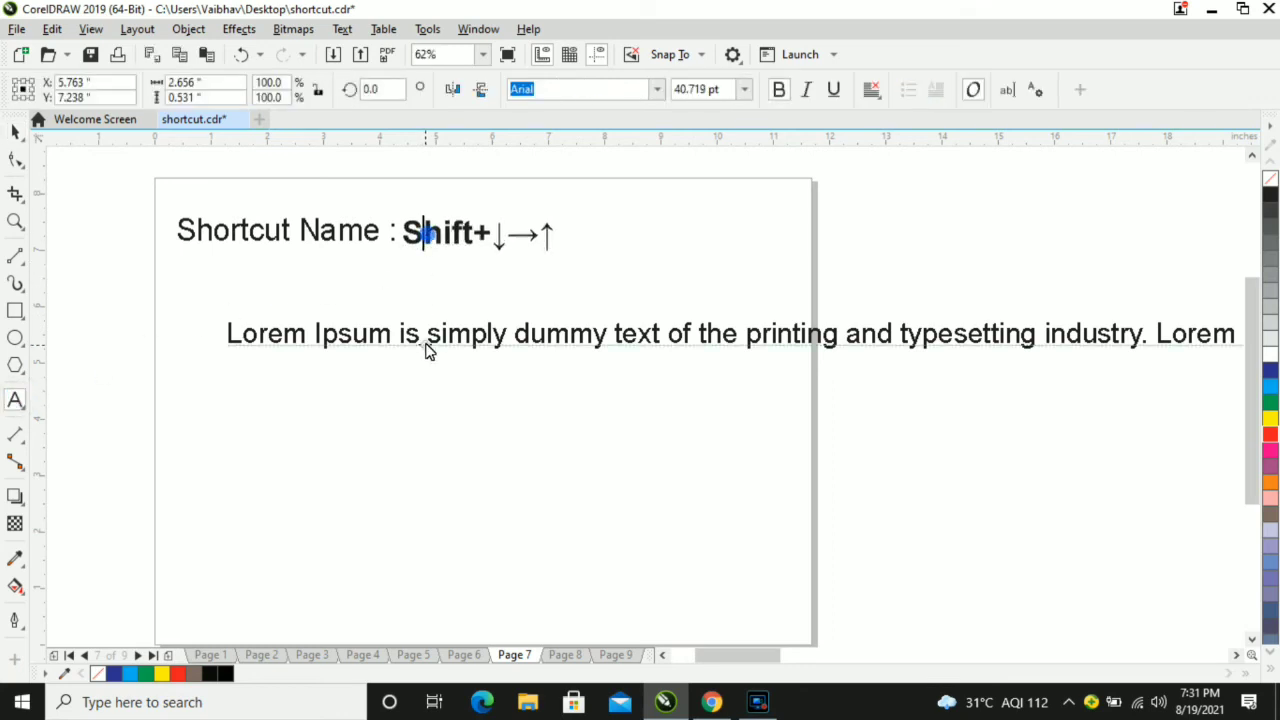
{"action": "key", "text": "Left"}
{"action": "key", "text": "shift+Right"}
{"action": "key", "text": "shift+Right"}
{"action": "key", "text": "shift+Right"}
{"action": "key", "text": "shift+Right"}
{"action": "key", "text": "shift+Right"}
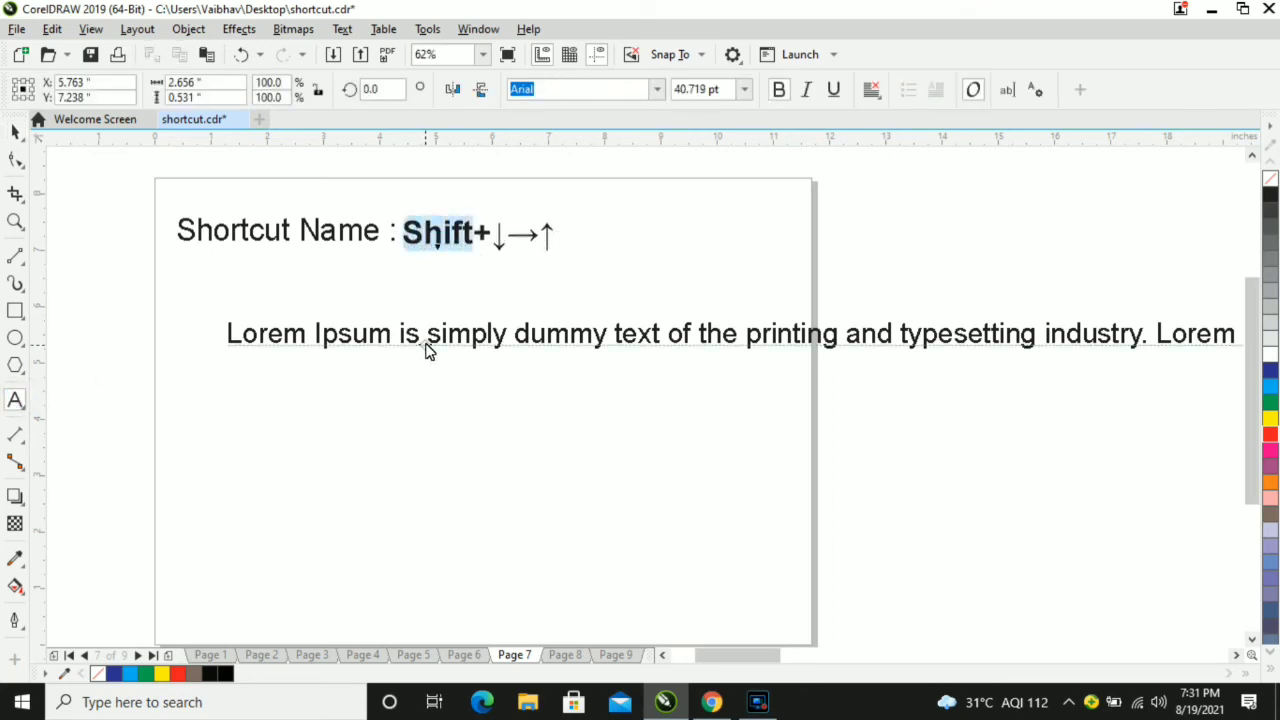
{"action": "type", "text": "alt"}
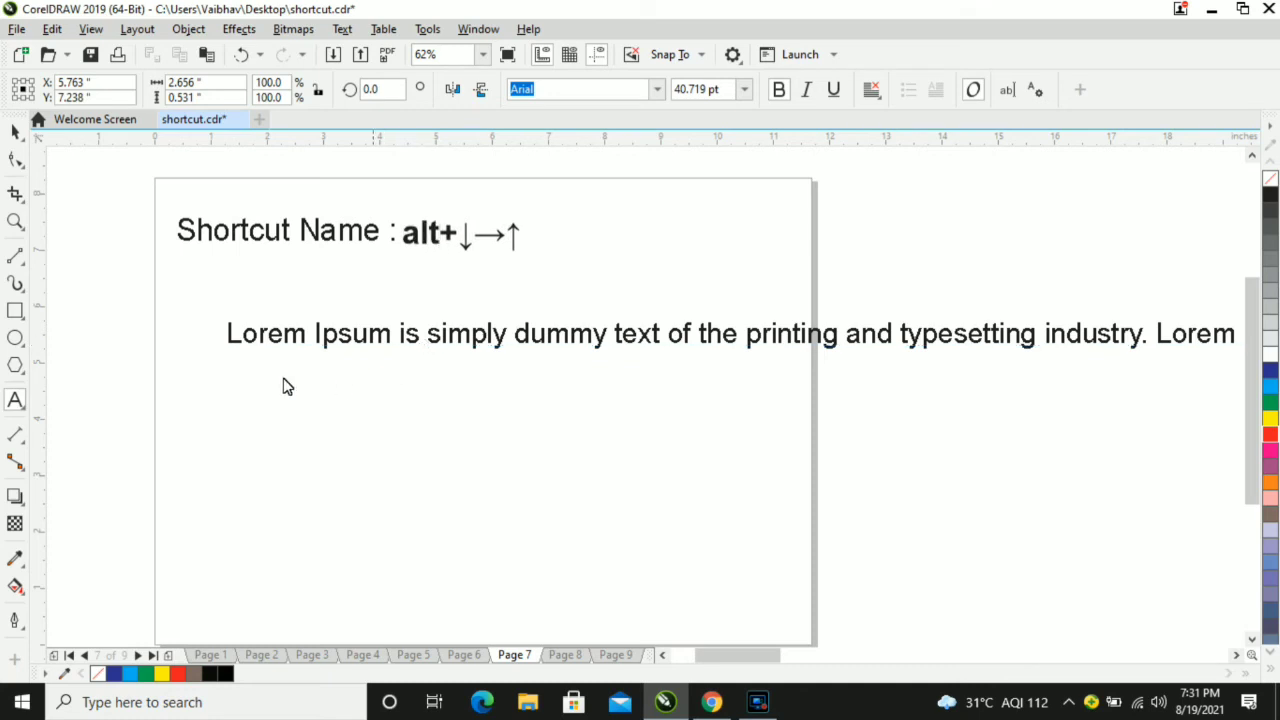
{"action": "left_click", "coordinate": [15, 131]}
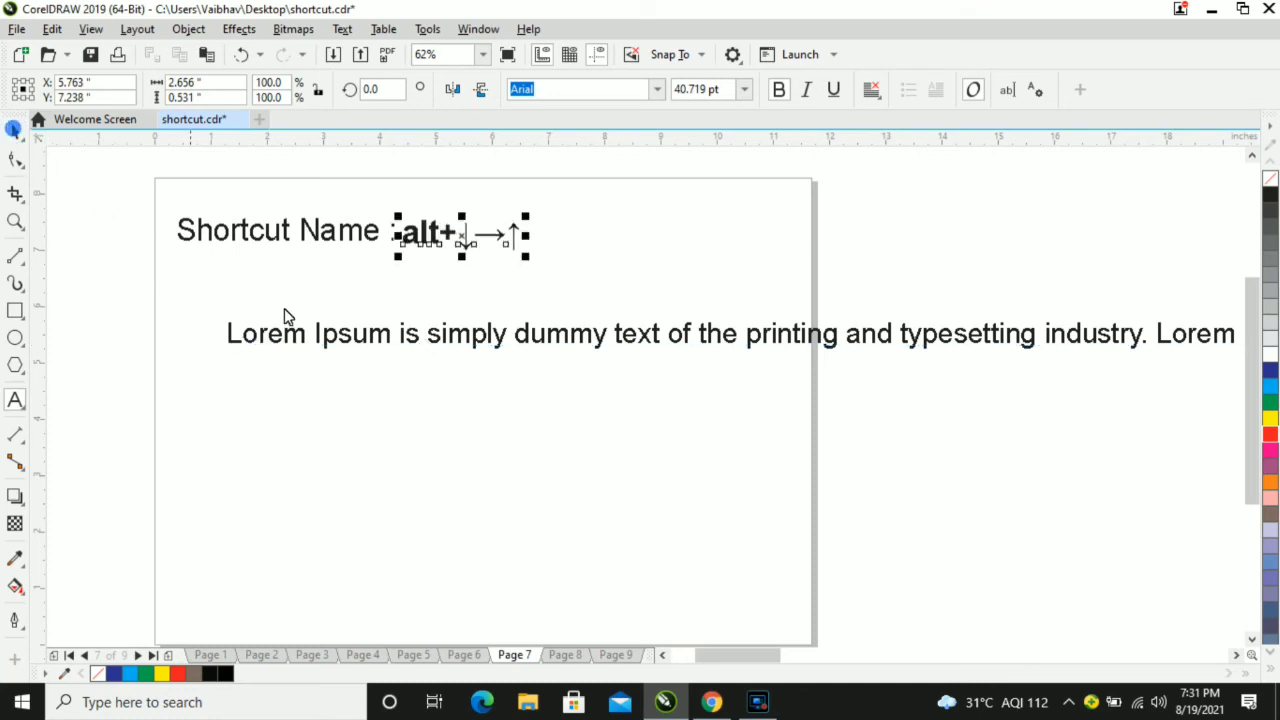
{"action": "left_click", "coordinate": [323, 375]}
On Page 8, delete the unfilled rectangle next to the green one
{"action": "key", "text": "Page_Down"}
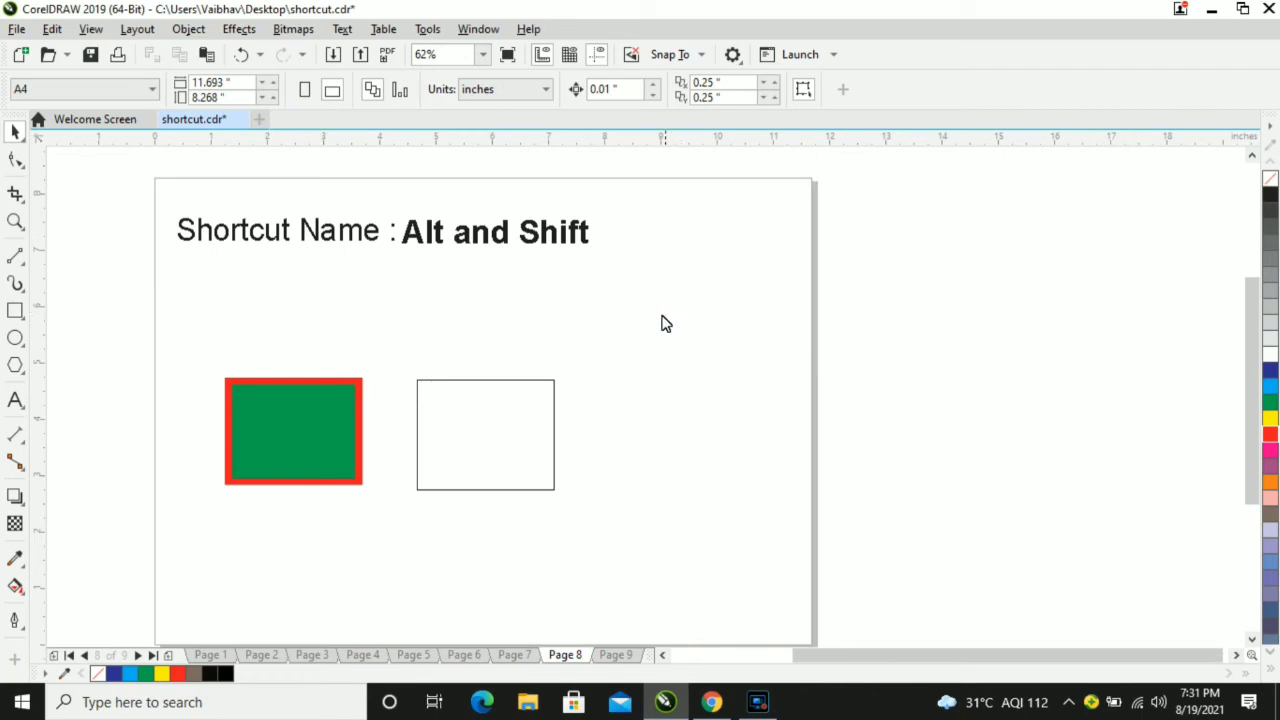
{"action": "left_click_drag", "start_coordinate": [197, 352], "coordinate": [386, 508]}
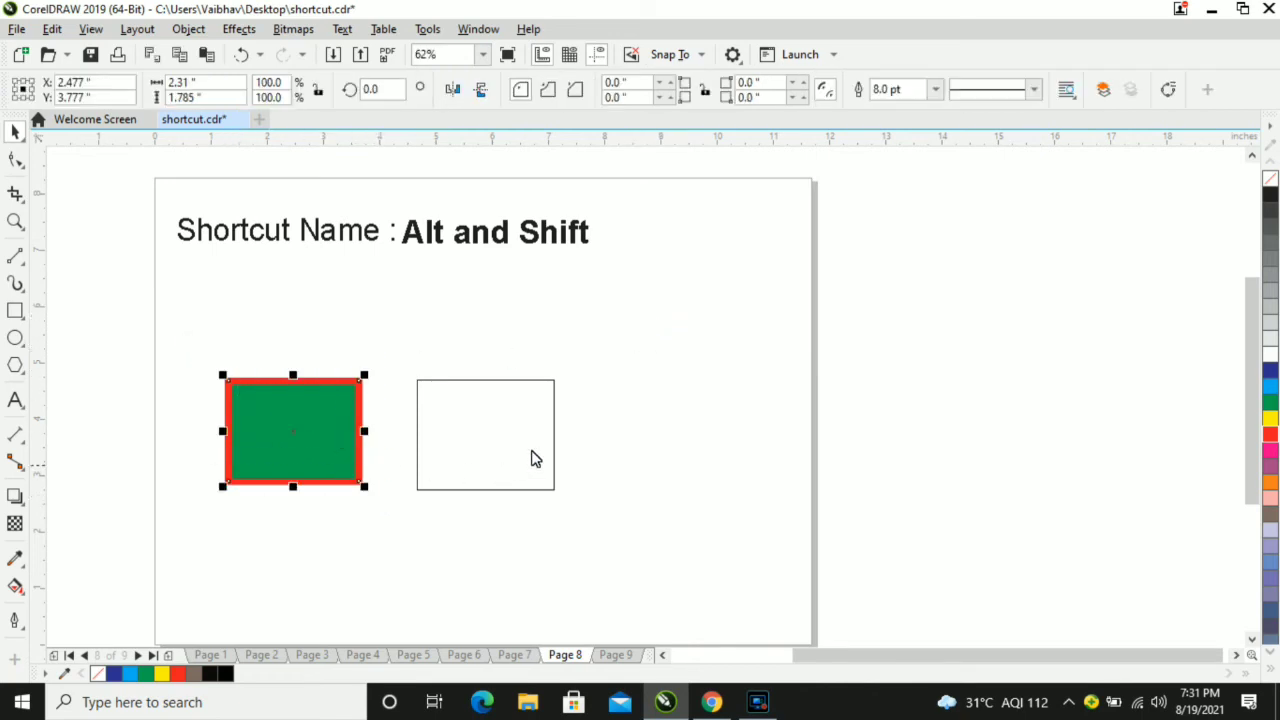
{"action": "left_click", "coordinate": [520, 420]}
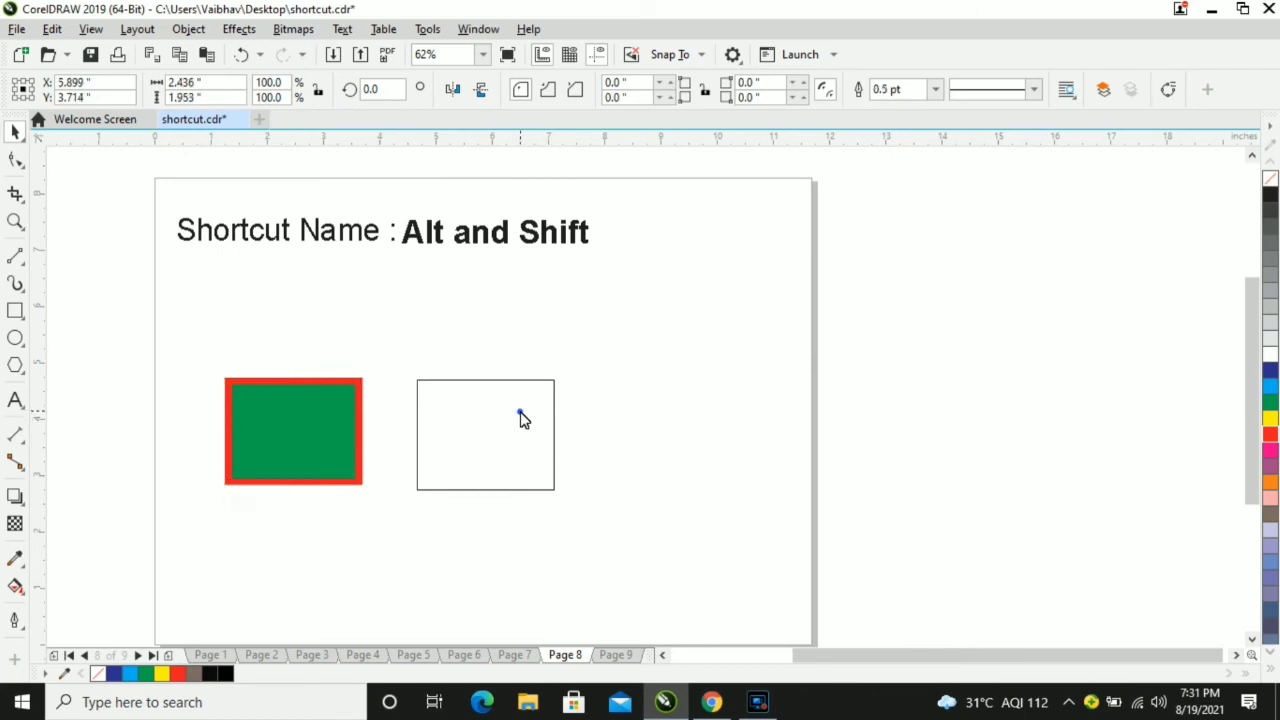
{"action": "key", "text": "Delete"}
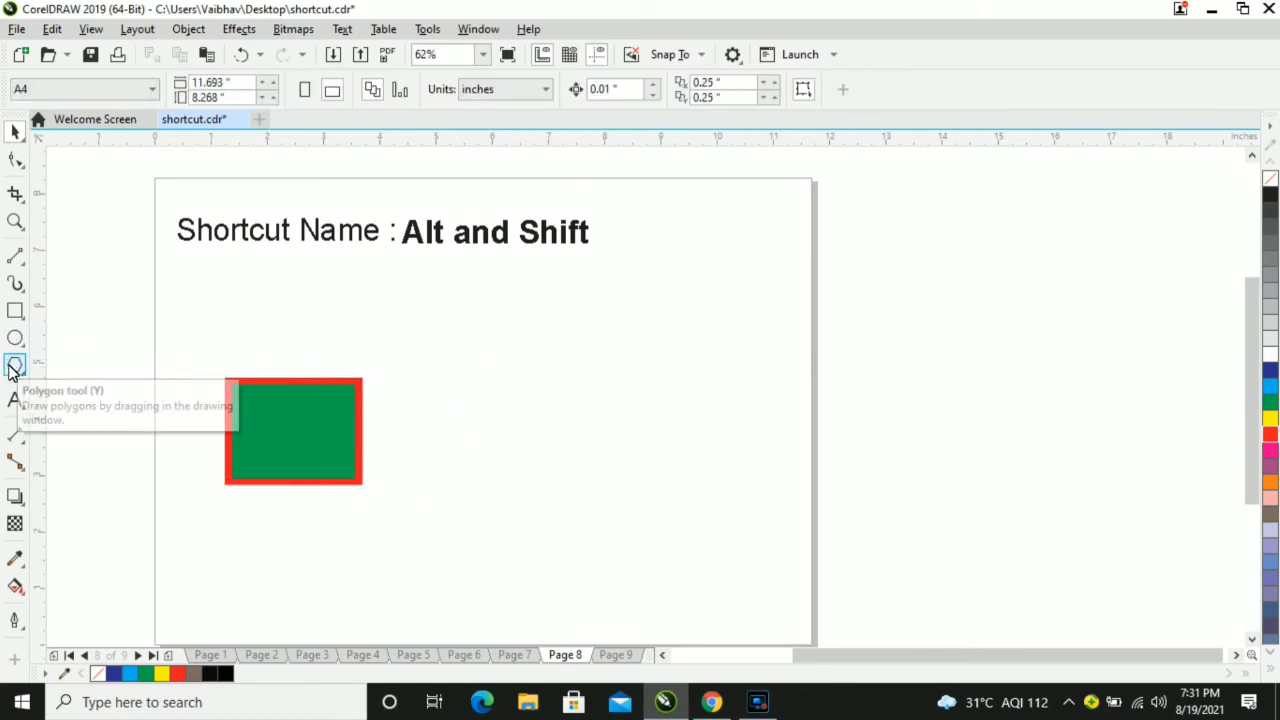
Draw a pentagon about 2.66 by 2.41 inches to the right of the green rectangle and shift it slightly upward
{"action": "left_click", "coordinate": [15, 365]}
{"action": "mouse_move", "coordinate": [477, 376]}
{"action": "left_mouse_down"}
{"action": "mouse_move", "coordinate": [588, 443]}
{"action": "mouse_move", "coordinate": [651, 523]}
{"action": "mouse_move", "coordinate": [630, 528]}
{"action": "left_mouse_up"}
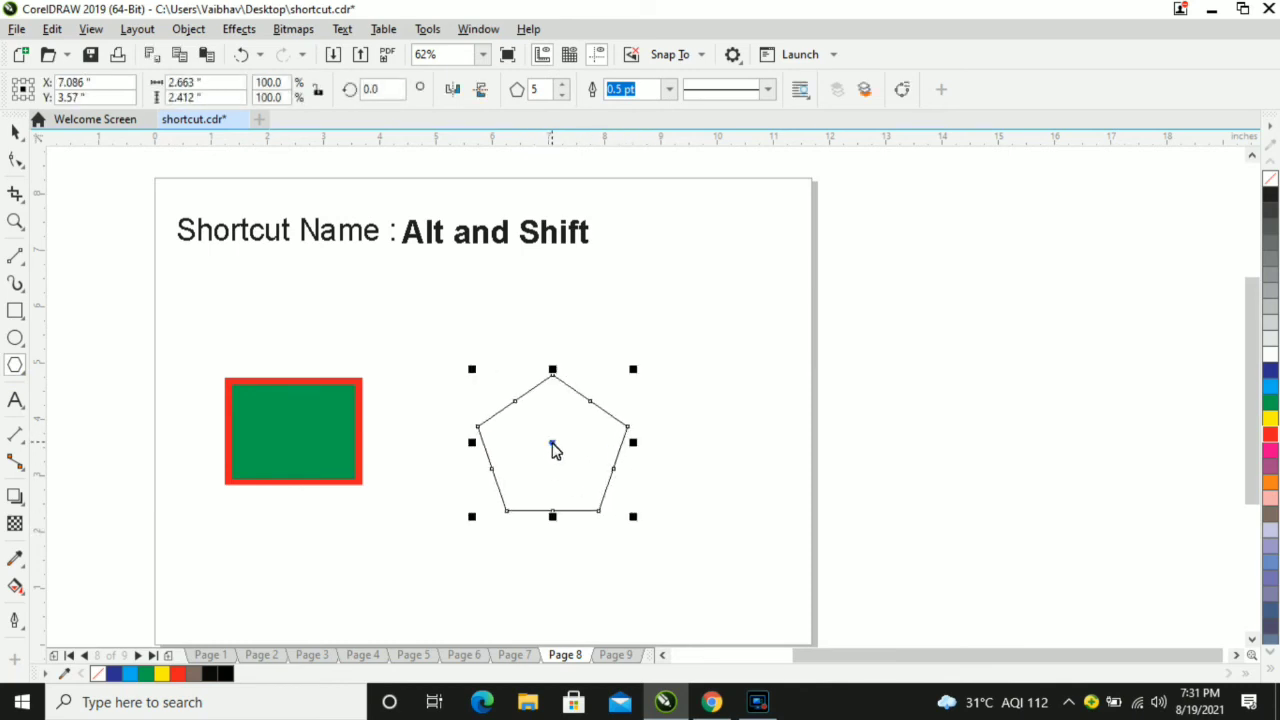
{"action": "left_click_drag", "start_coordinate": [555, 449], "coordinate": [563, 418]}
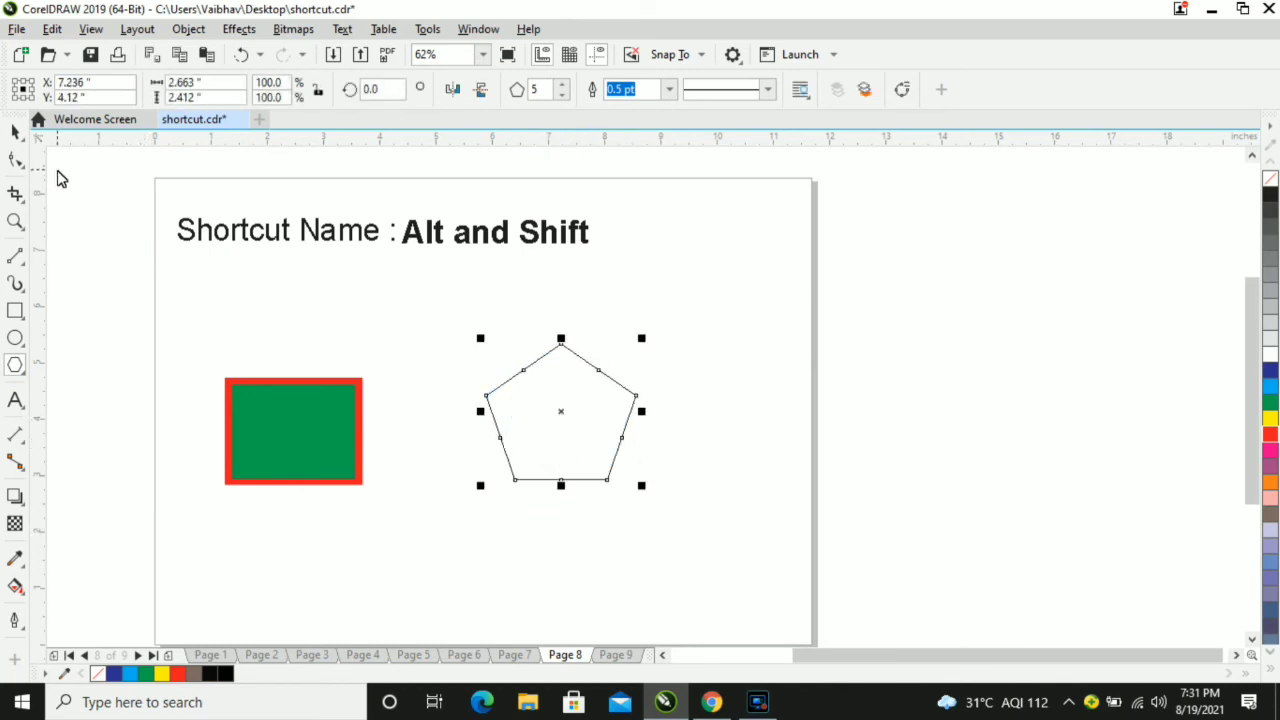
{"action": "left_click", "coordinate": [15, 131]}
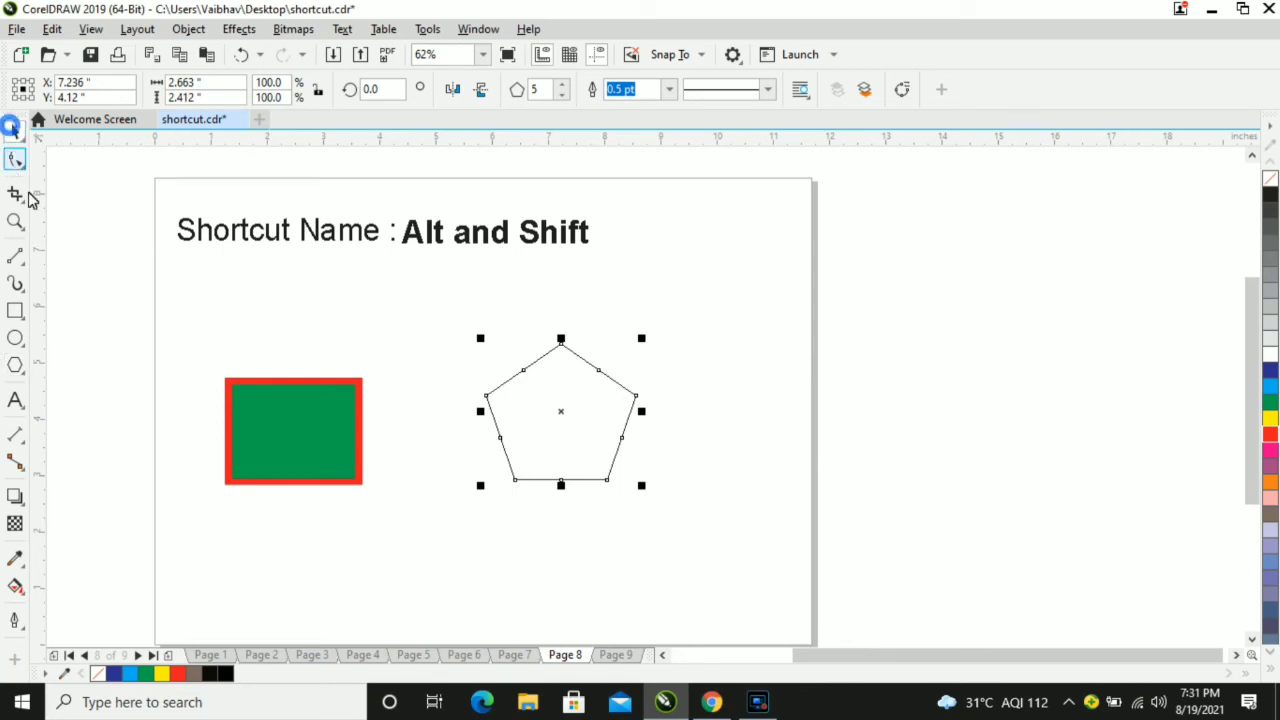
{"action": "left_click", "coordinate": [118, 275]}
Try copying only the green rectangle's red outline onto the pentagon, and undo the copy
{"action": "left_click", "coordinate": [277, 396]}
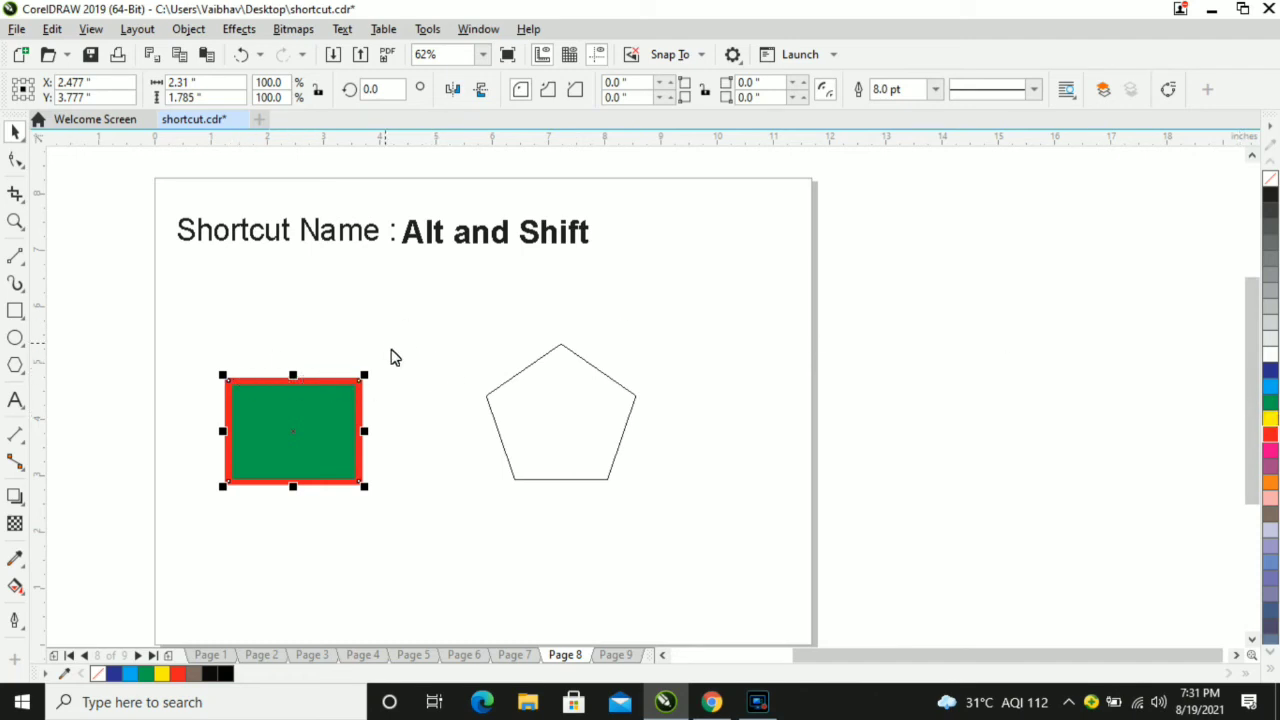
{"action": "left_click", "coordinate": [427, 366]}
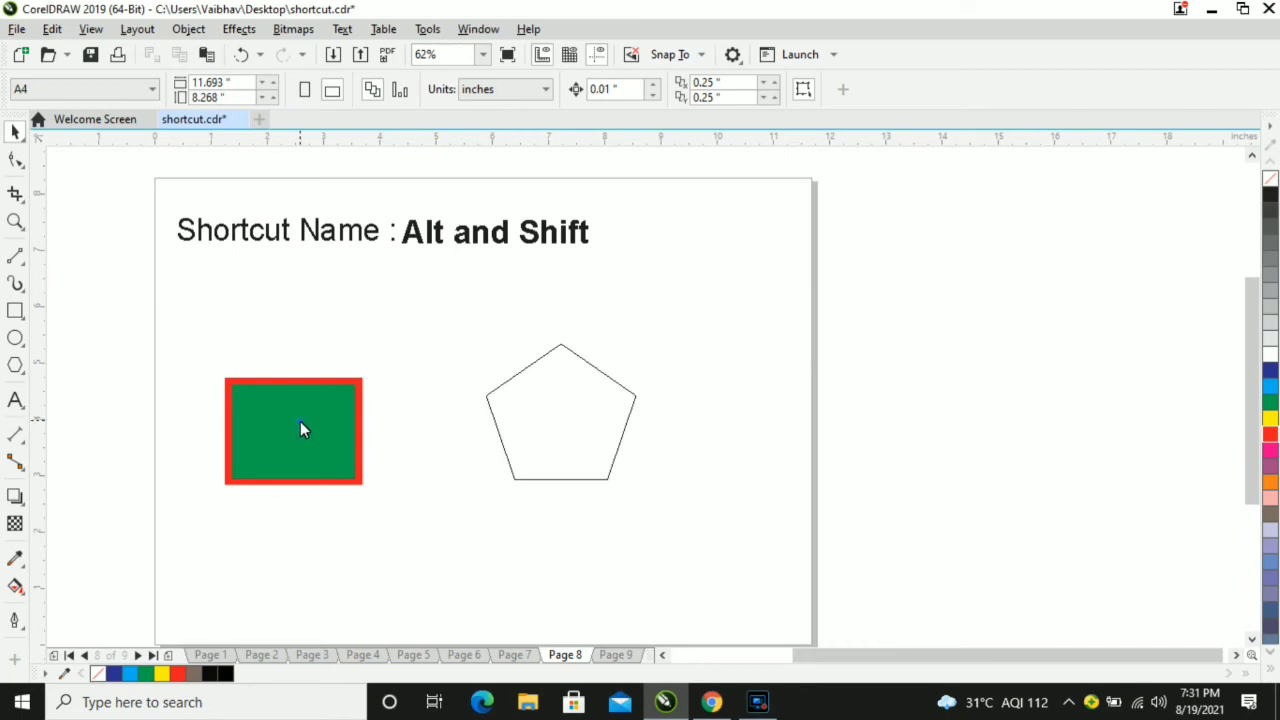
{"action": "left_click_drag", "start_coordinate": [302, 428], "coordinate": [556, 432]}
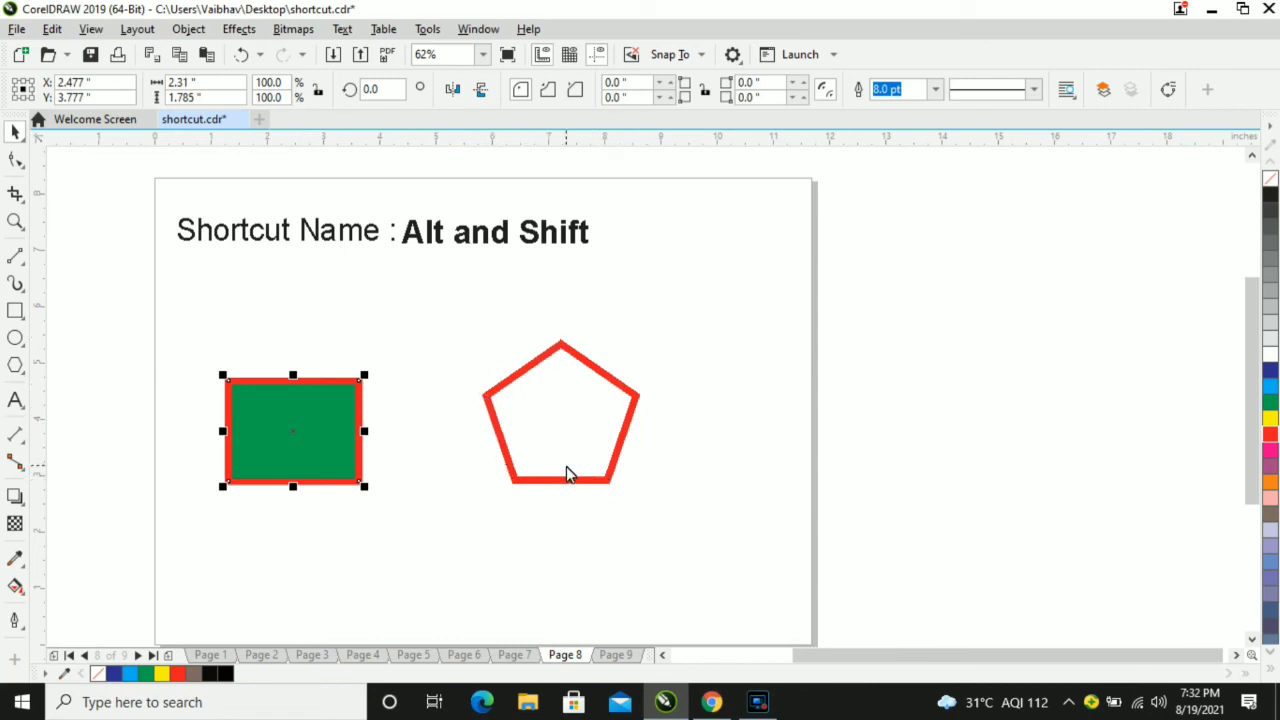
{"action": "key", "text": "ctrl+z"}
{"action": "left_click", "coordinate": [391, 396]}
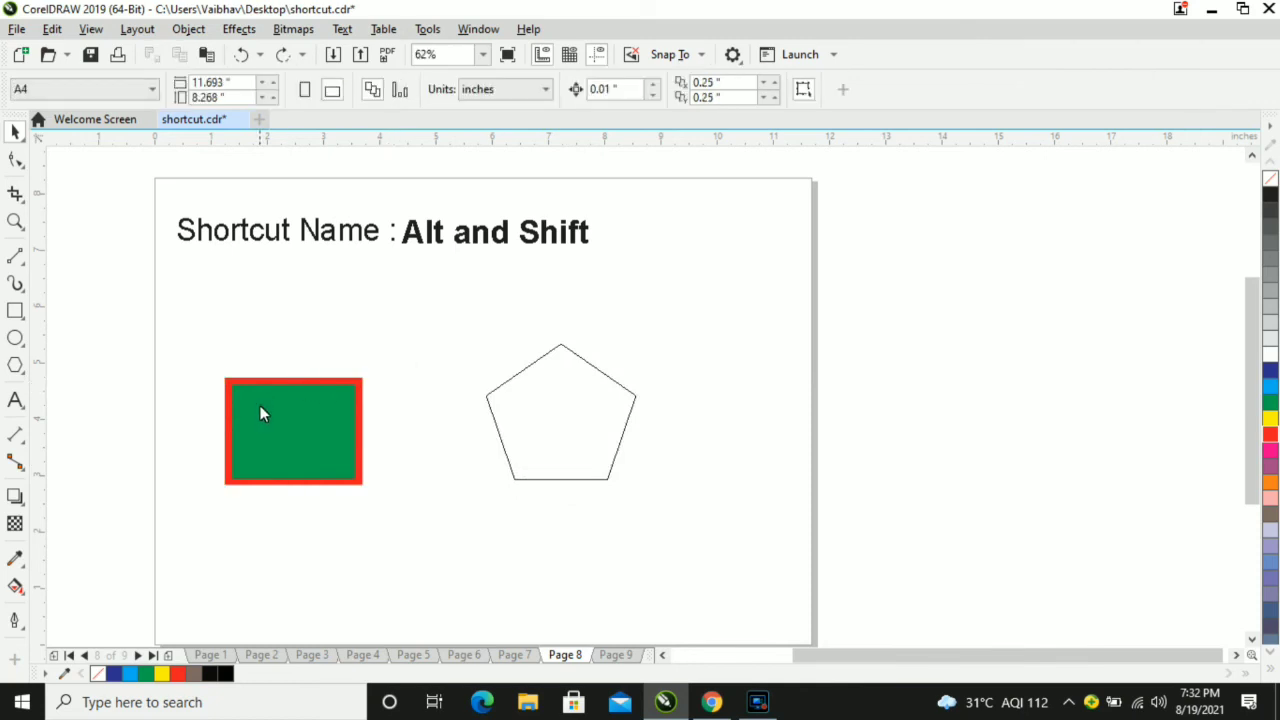
Copy the rectangle's green fill and its red 8.0 pt outline onto the pentagon
{"action": "left_click_drag", "start_coordinate": [283, 424], "coordinate": [561, 428]}
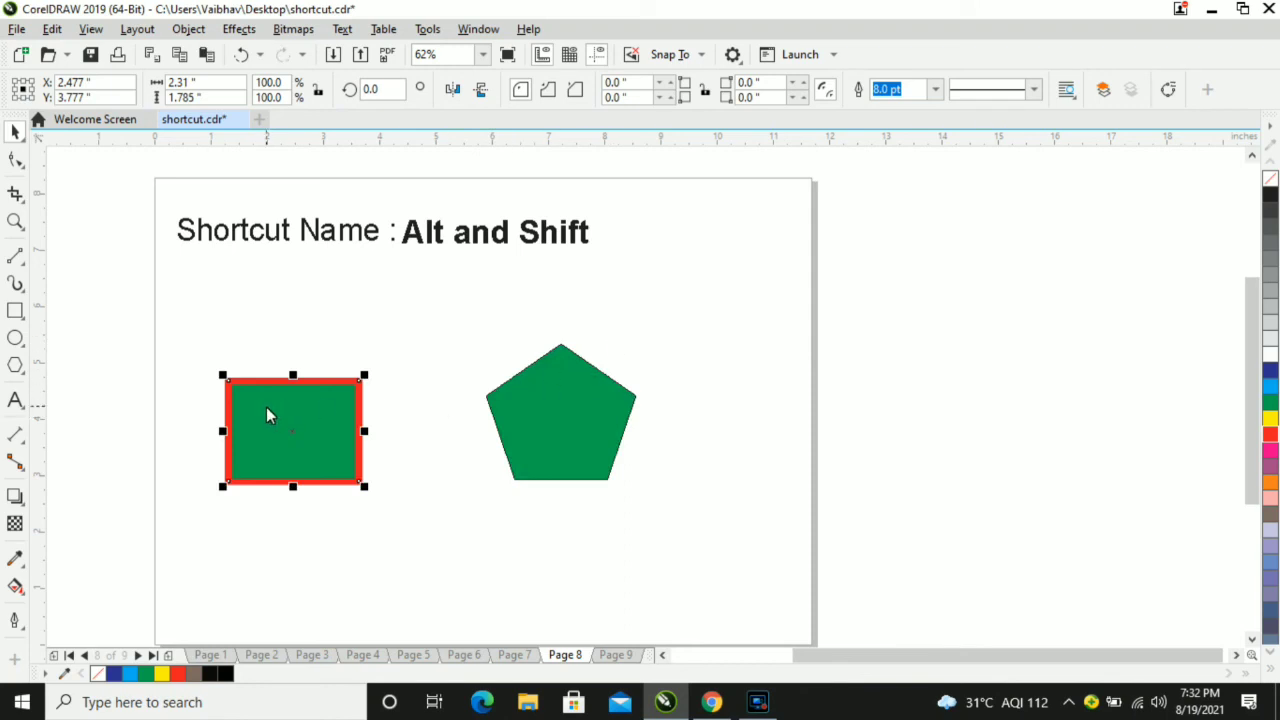
{"action": "left_click_drag", "start_coordinate": [363, 417], "coordinate": [534, 420]}
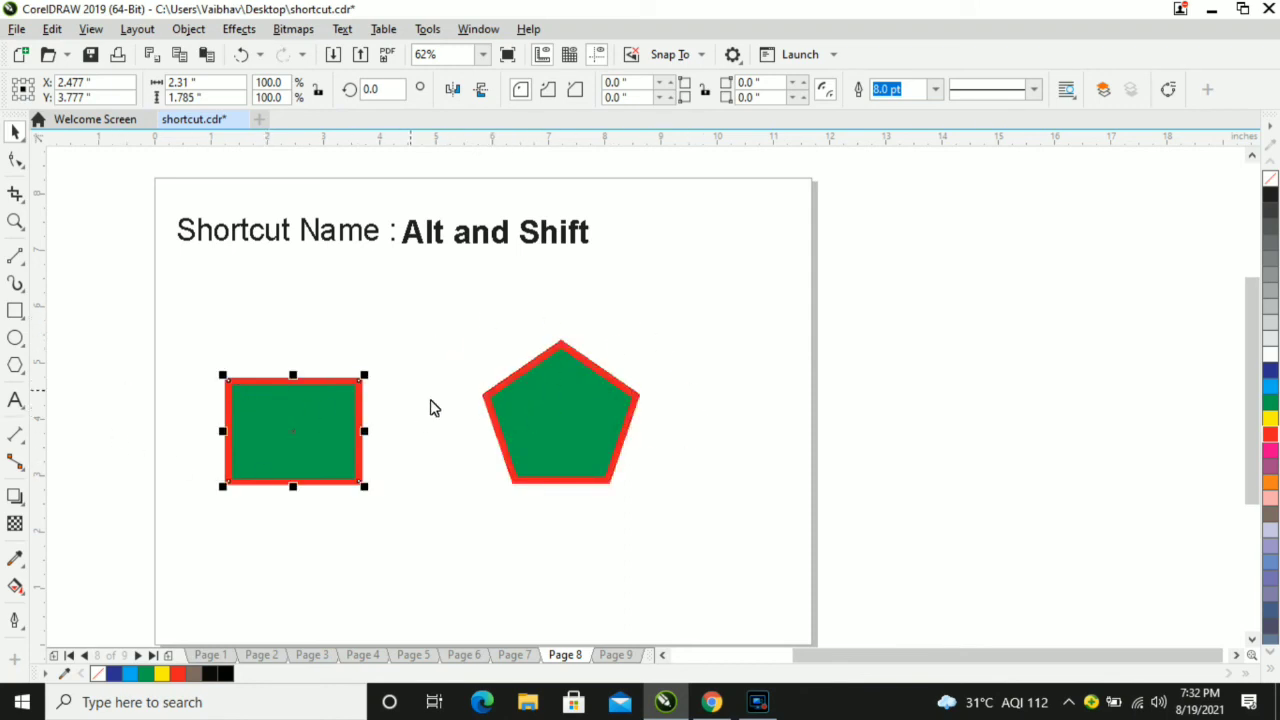
{"action": "left_click", "coordinate": [688, 453]}
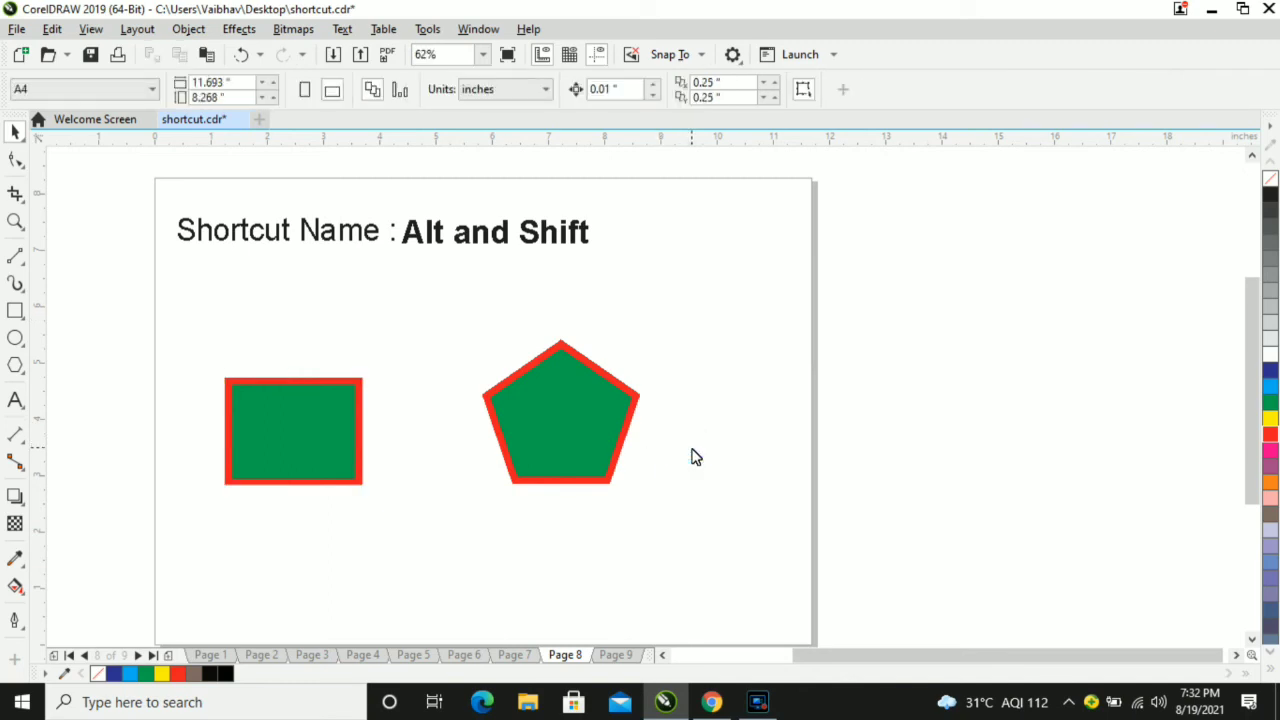
Go to Page 9 and point out its "Wireframe" and "Shift+f9" labels by selecting each one
{"action": "key", "text": "Page_Down"}
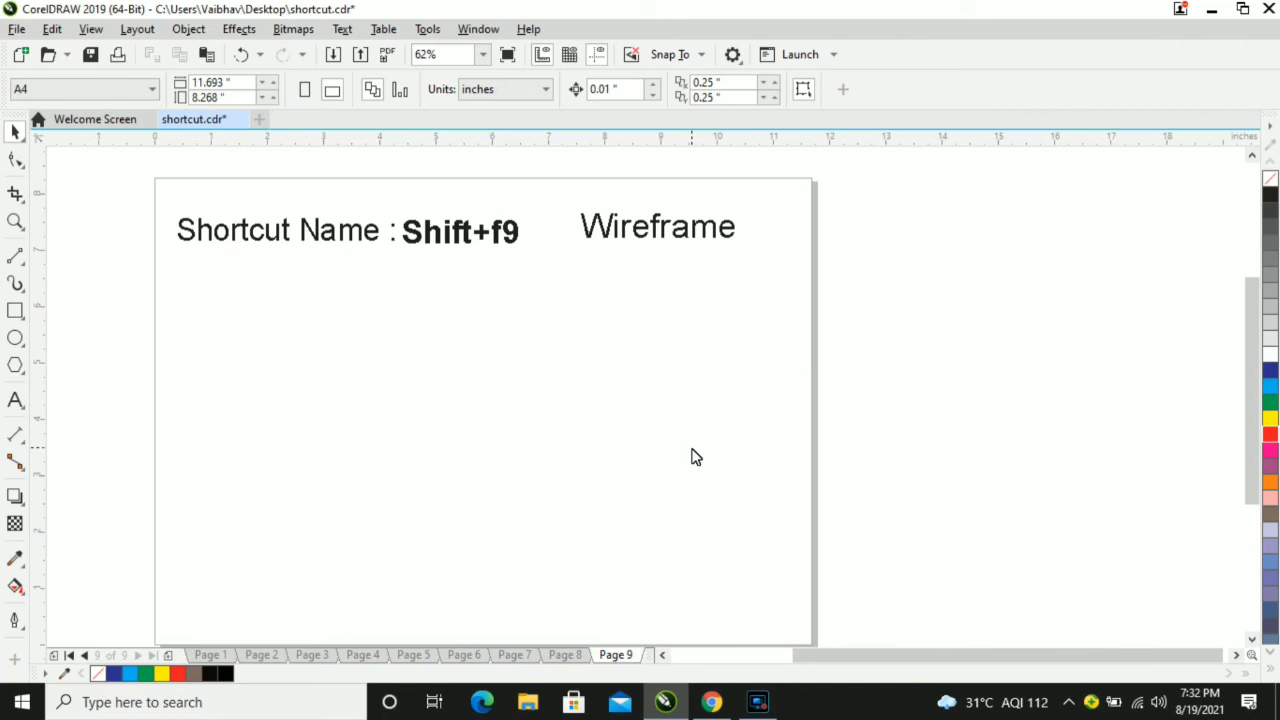
{"action": "left_click_drag", "start_coordinate": [572, 196], "coordinate": [774, 278]}
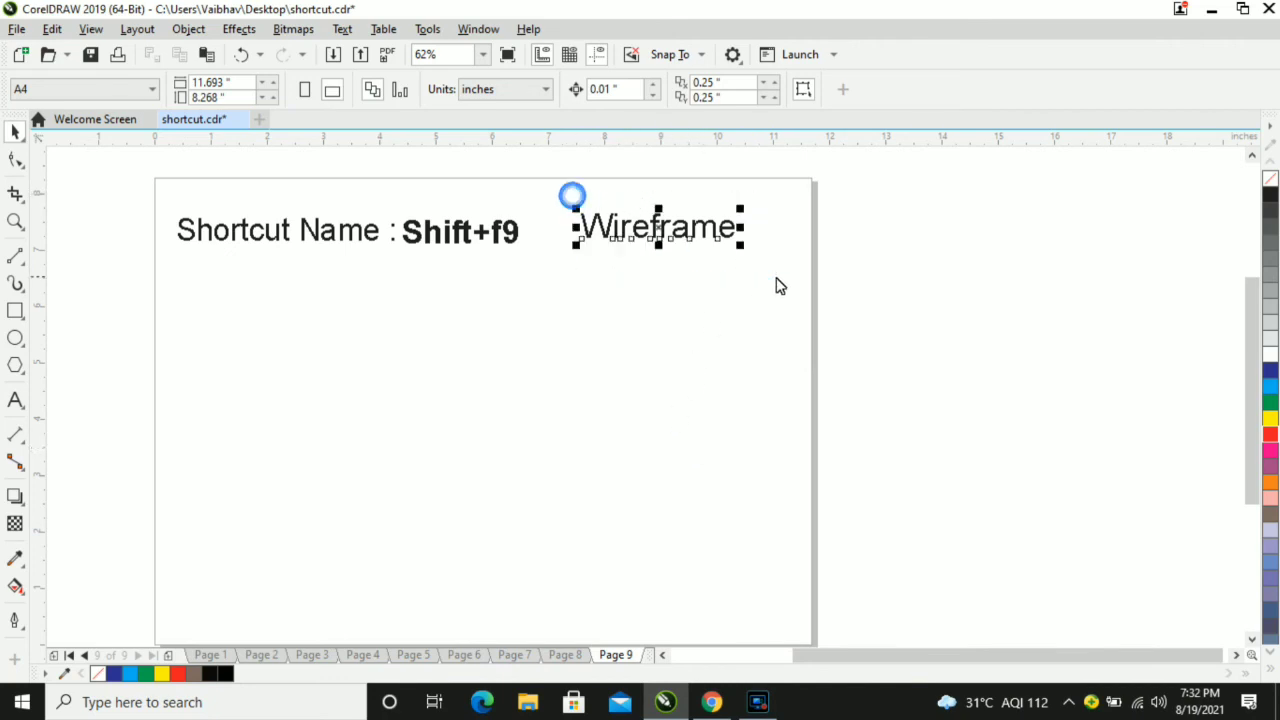
{"action": "left_click", "coordinate": [628, 229]}
{"action": "left_click_drag", "start_coordinate": [531, 205], "coordinate": [398, 262]}
{"action": "left_click", "coordinate": [445, 327]}
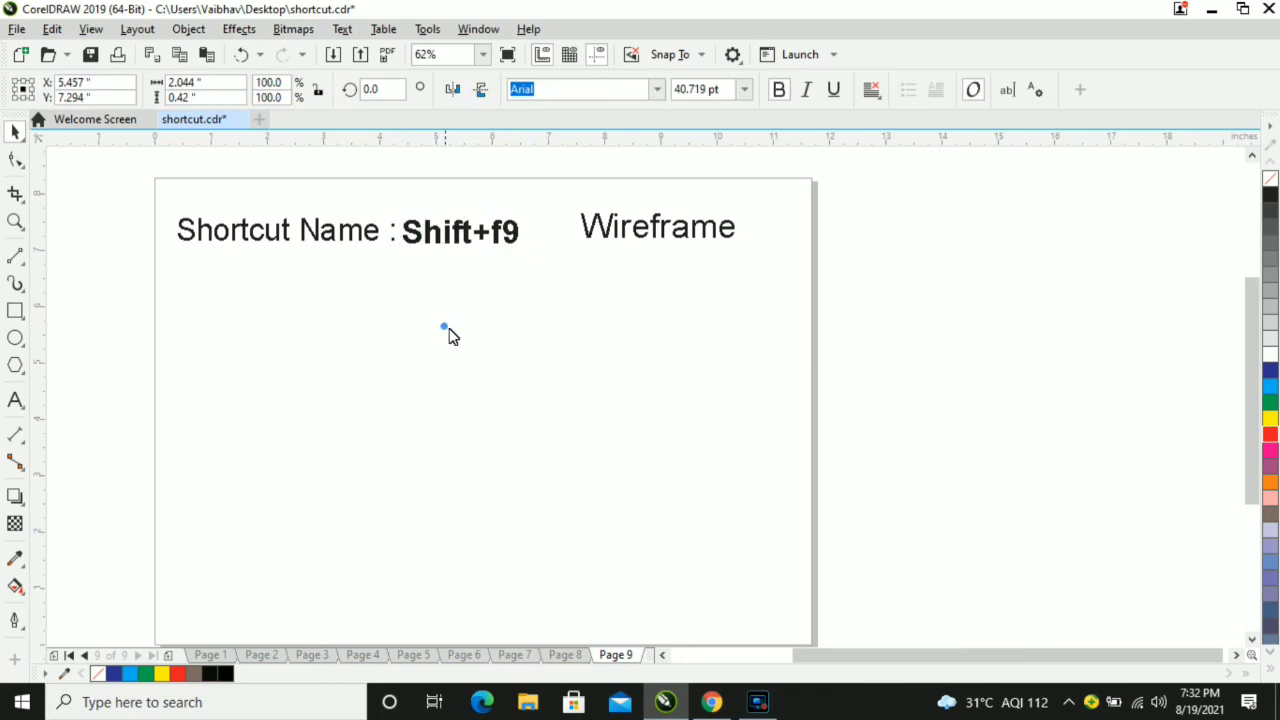
Draw a rectangle about 6.75 by 3.8 inches below the Page 9 labels and fill it yellow
{"action": "left_click", "coordinate": [15, 312]}
{"action": "left_click_drag", "start_coordinate": [308, 316], "coordinate": [690, 532]}
{"action": "left_click", "coordinate": [1268, 418]}
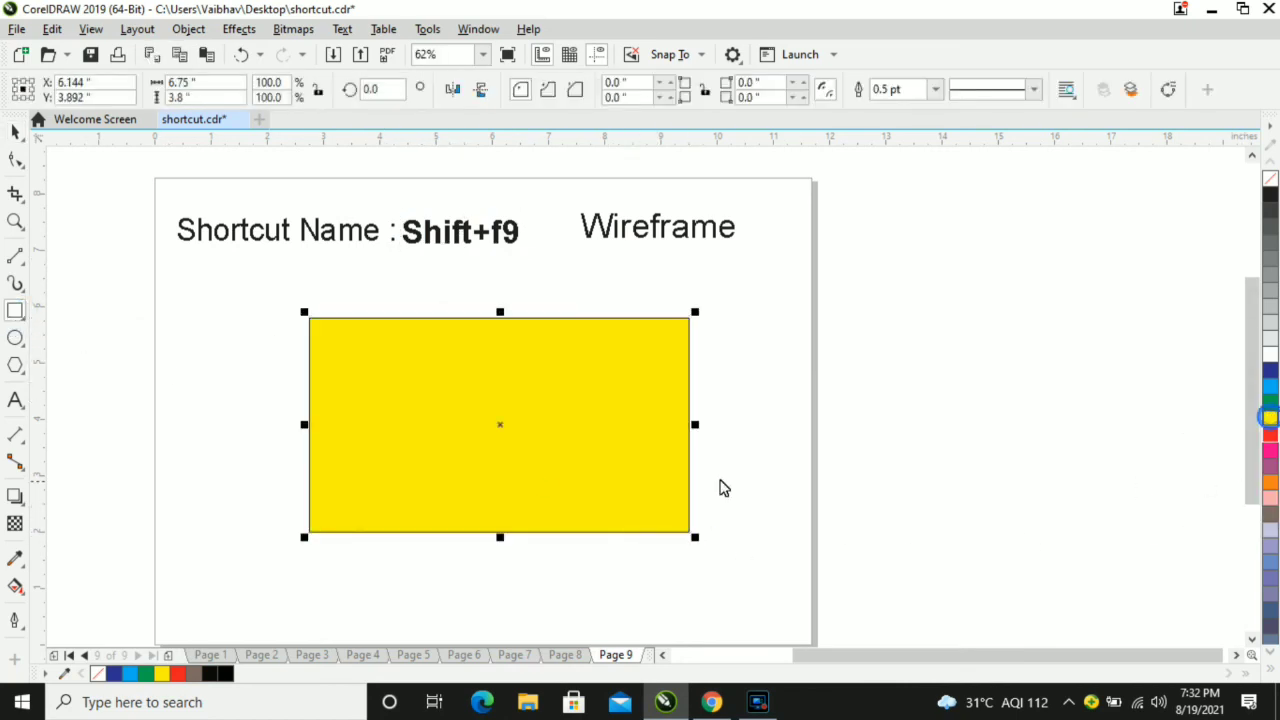
Draw a small circle about 0.97 inch wide, a large ellipse about 2.5 by 3.15 inches, and a narrow one about 1.13 by 3.25 inches over the rectangle
{"action": "left_click", "coordinate": [15, 338]}
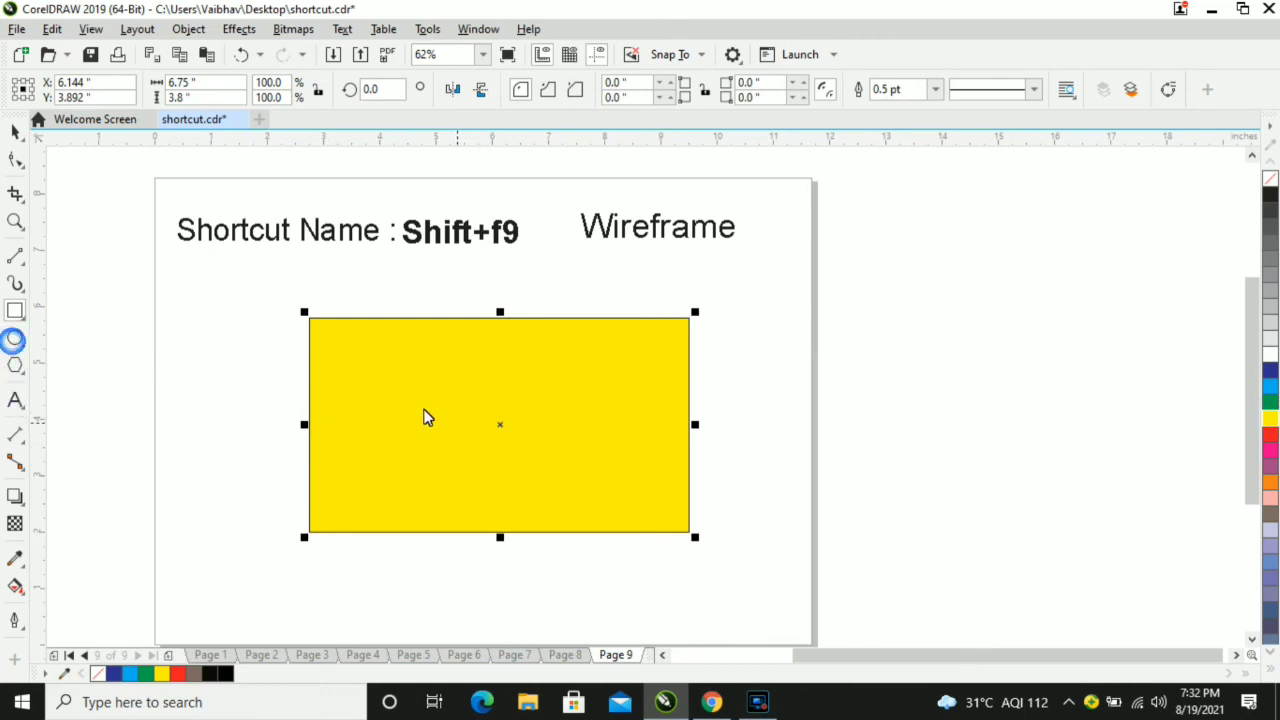
{"action": "left_click_drag", "start_coordinate": [423, 408], "coordinate": [478, 461]}
{"action": "left_click_drag", "start_coordinate": [617, 468], "coordinate": [710, 567]}
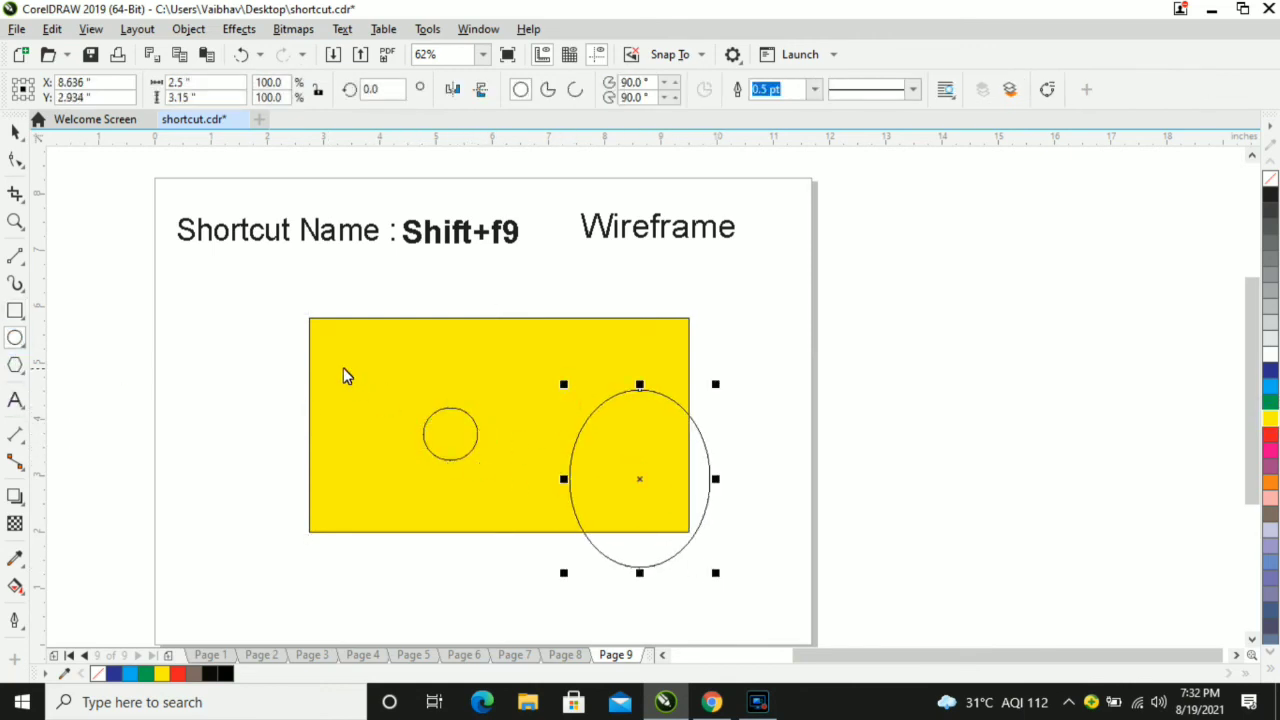
{"action": "left_click_drag", "start_coordinate": [338, 360], "coordinate": [412, 554]}
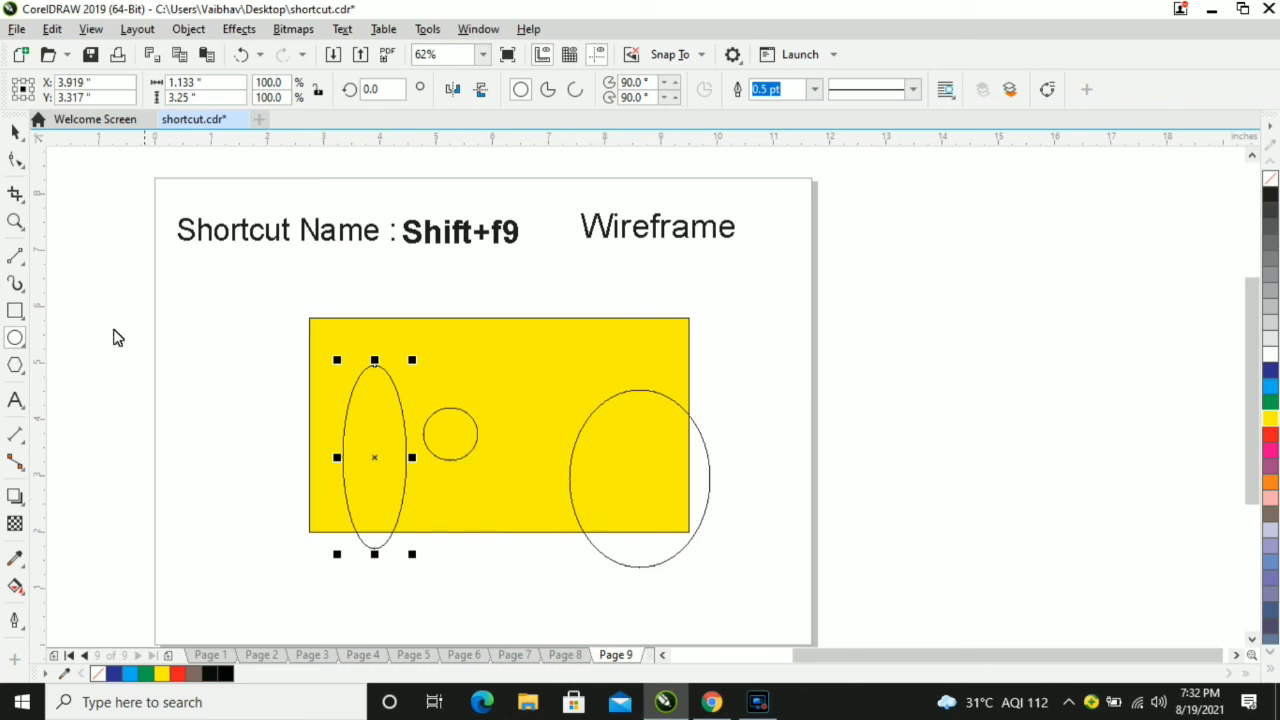
Move the narrow ellipse, the small circle and the large ellipse so all three lie inside the yellow rectangle
{"action": "left_click", "coordinate": [15, 131]}
{"action": "left_click_drag", "start_coordinate": [409, 462], "coordinate": [464, 396]}
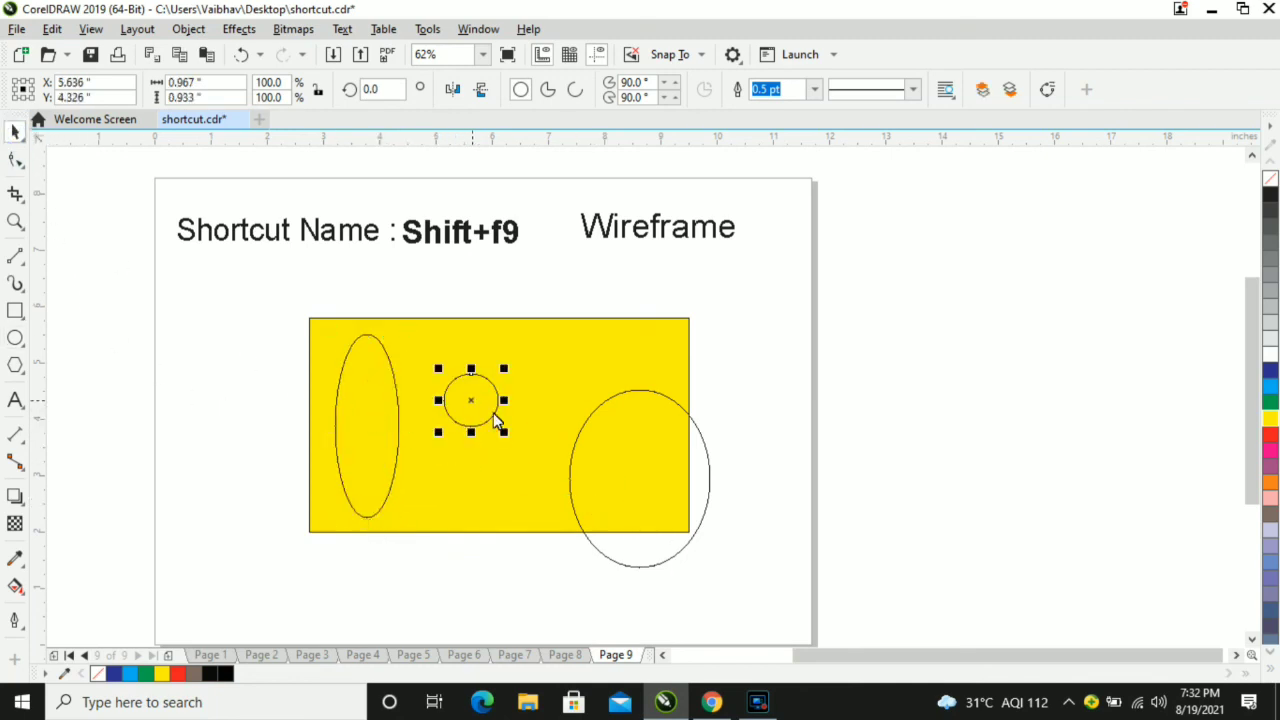
{"action": "left_click_drag", "start_coordinate": [668, 474], "coordinate": [616, 424]}
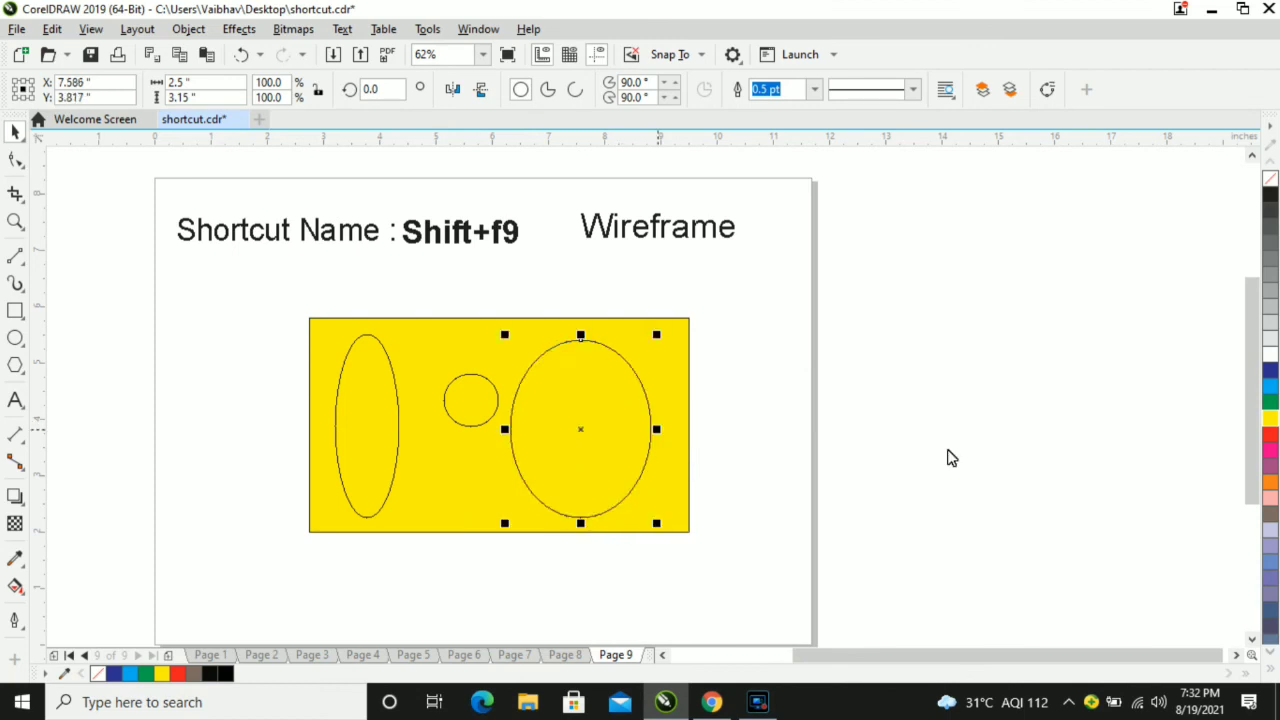
Fill the large ellipse green, the small circle light pink and the narrow ellipse cyan
{"action": "left_click", "coordinate": [1270, 401]}
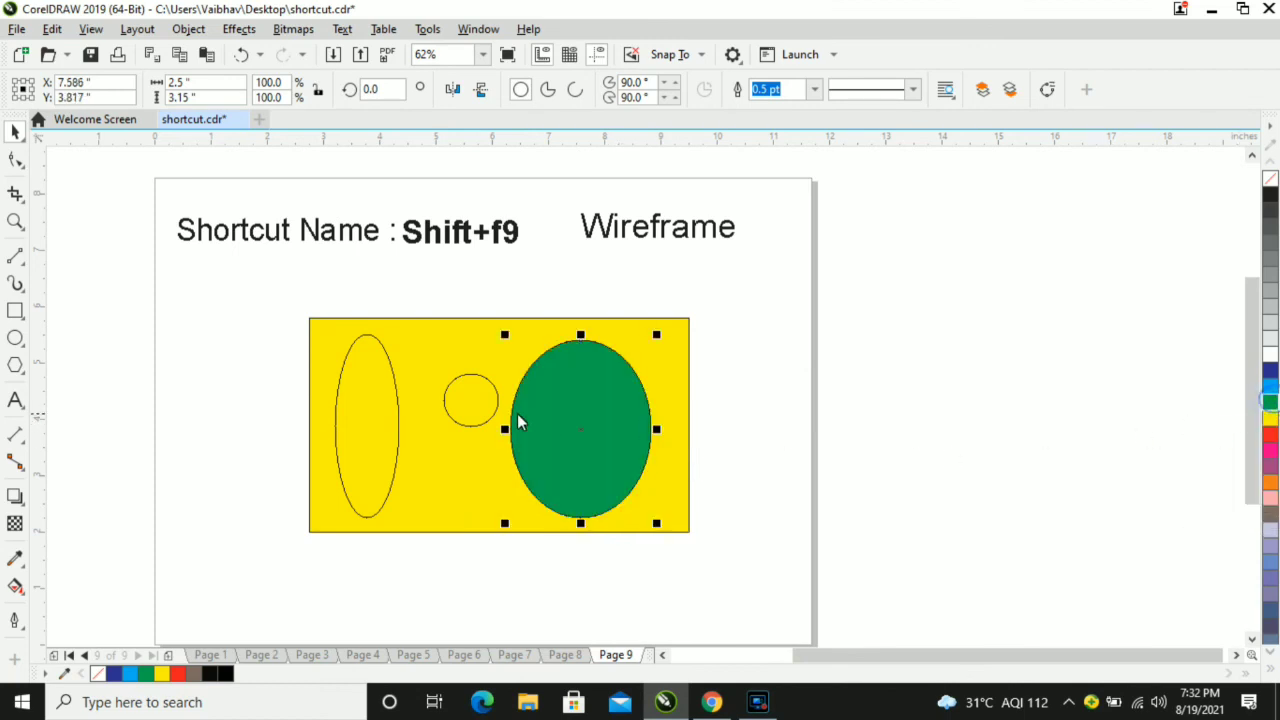
{"action": "key", "text": "Tab"}
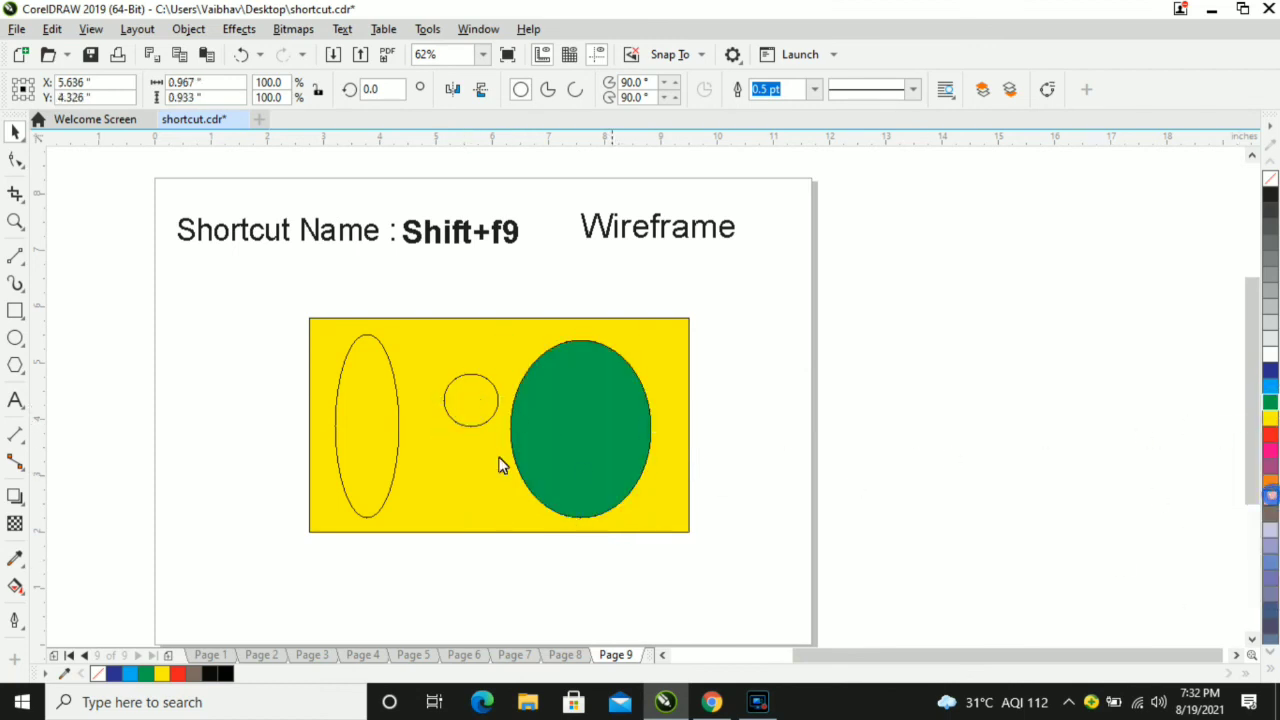
{"action": "left_click", "coordinate": [1270, 500]}
{"action": "key", "text": "Tab"}
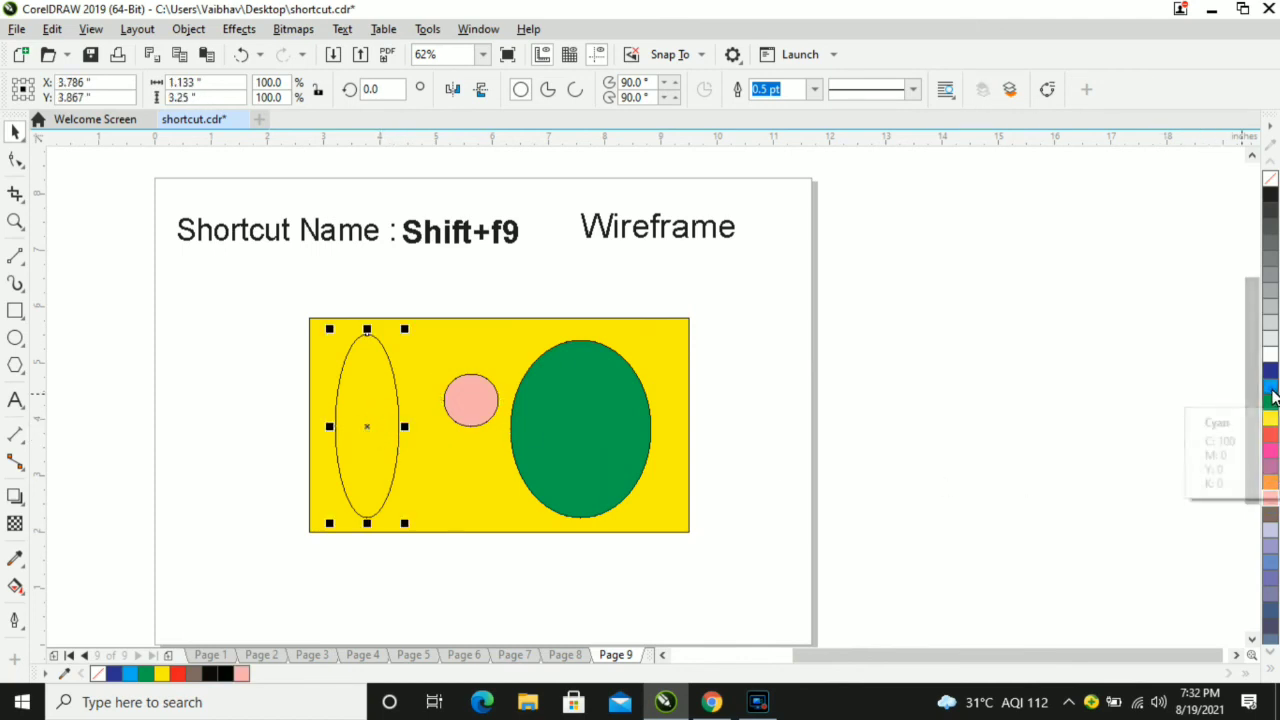
{"action": "left_click", "coordinate": [1270, 386]}
Send the green ellipse to the back behind the yellow rectangle, and select all the shapes below the labels
{"action": "left_click", "coordinate": [544, 434]}
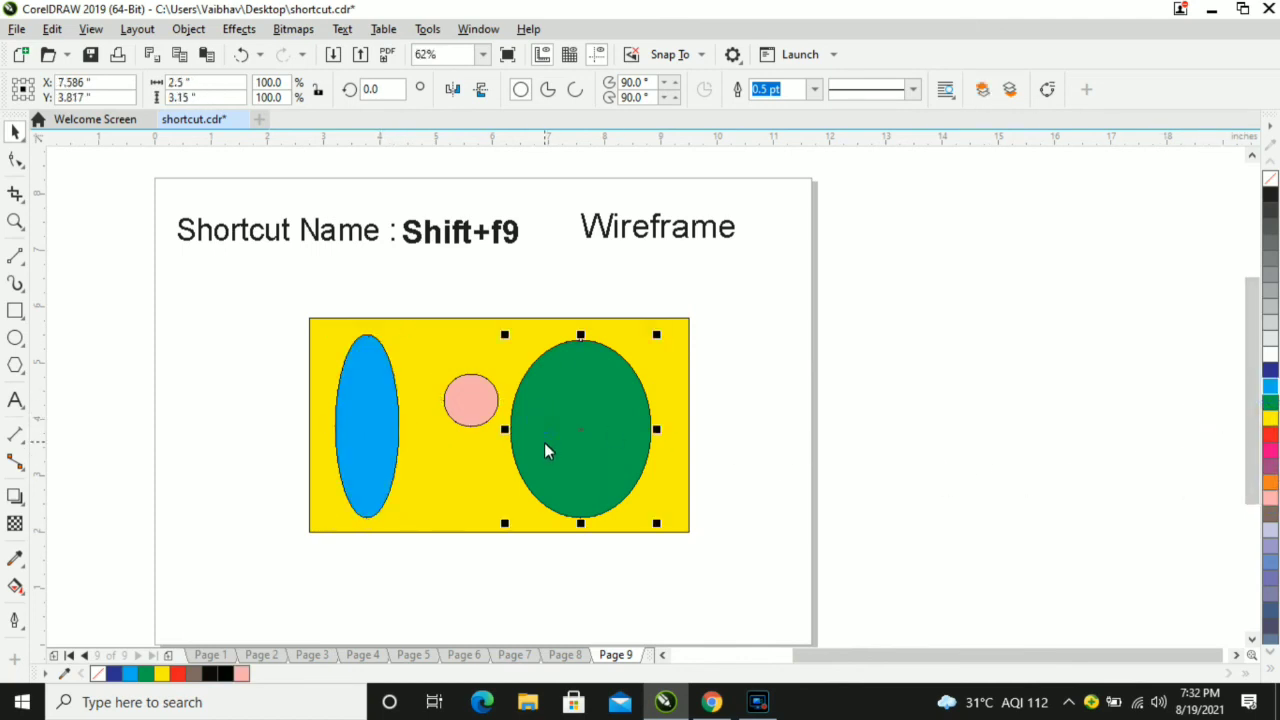
{"action": "key", "text": "Delete"}
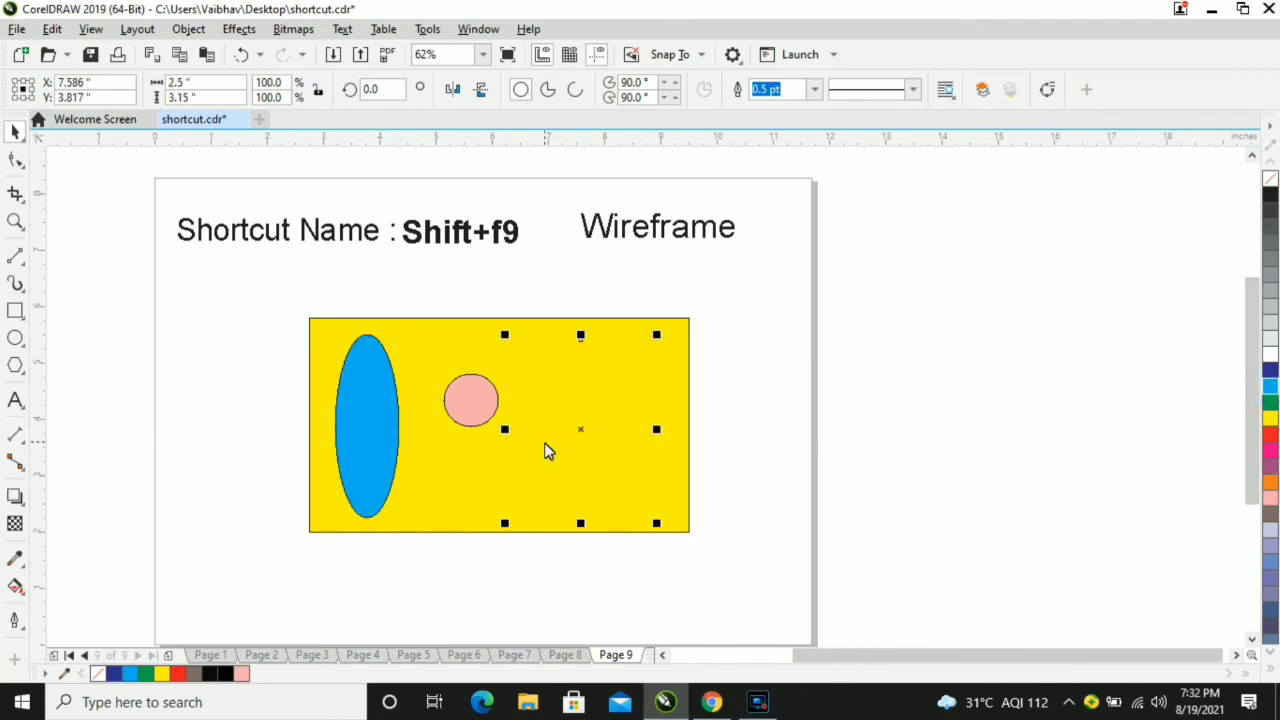
{"action": "left_click", "coordinate": [782, 392]}
{"action": "left_click_drag", "start_coordinate": [257, 292], "coordinate": [764, 556]}
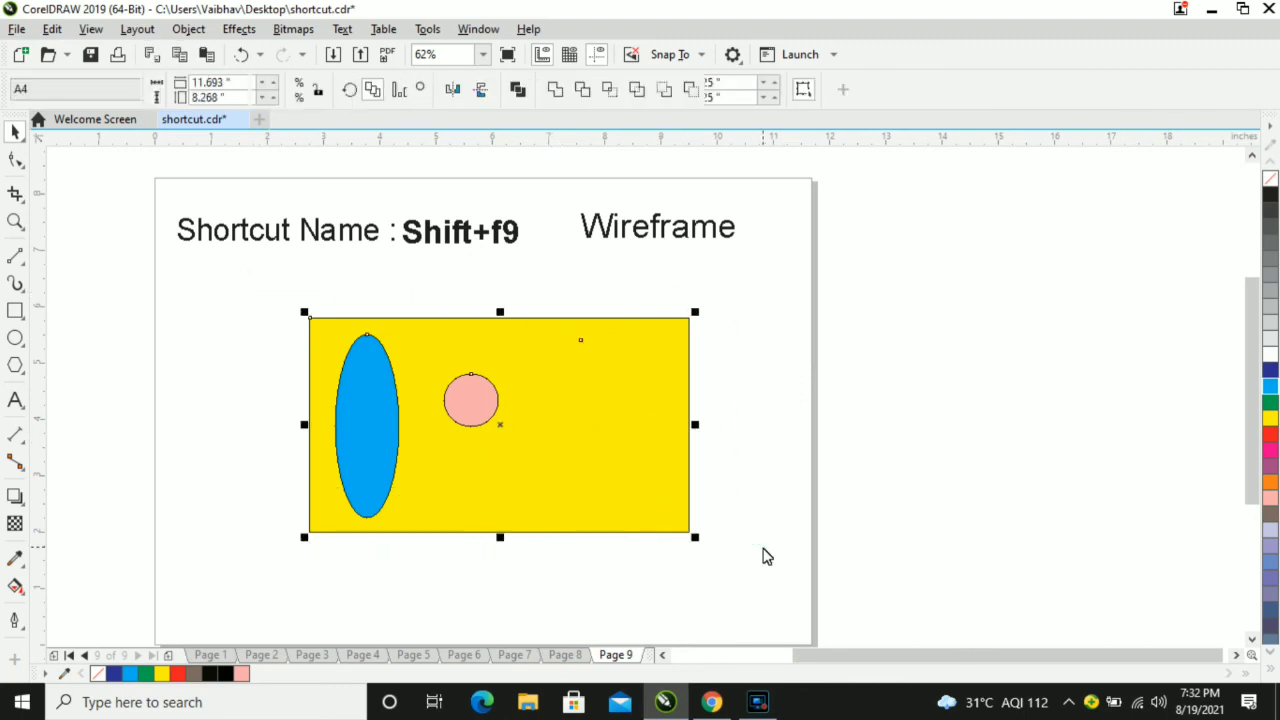
Select all labels and shapes on the page, show the drawing in Wireframe view, and return it to Normal view
{"action": "left_click", "coordinate": [764, 556]}
{"action": "left_click_drag", "start_coordinate": [221, 282], "coordinate": [946, 617]}
{"action": "left_click_drag", "start_coordinate": [137, 177], "coordinate": [938, 576]}
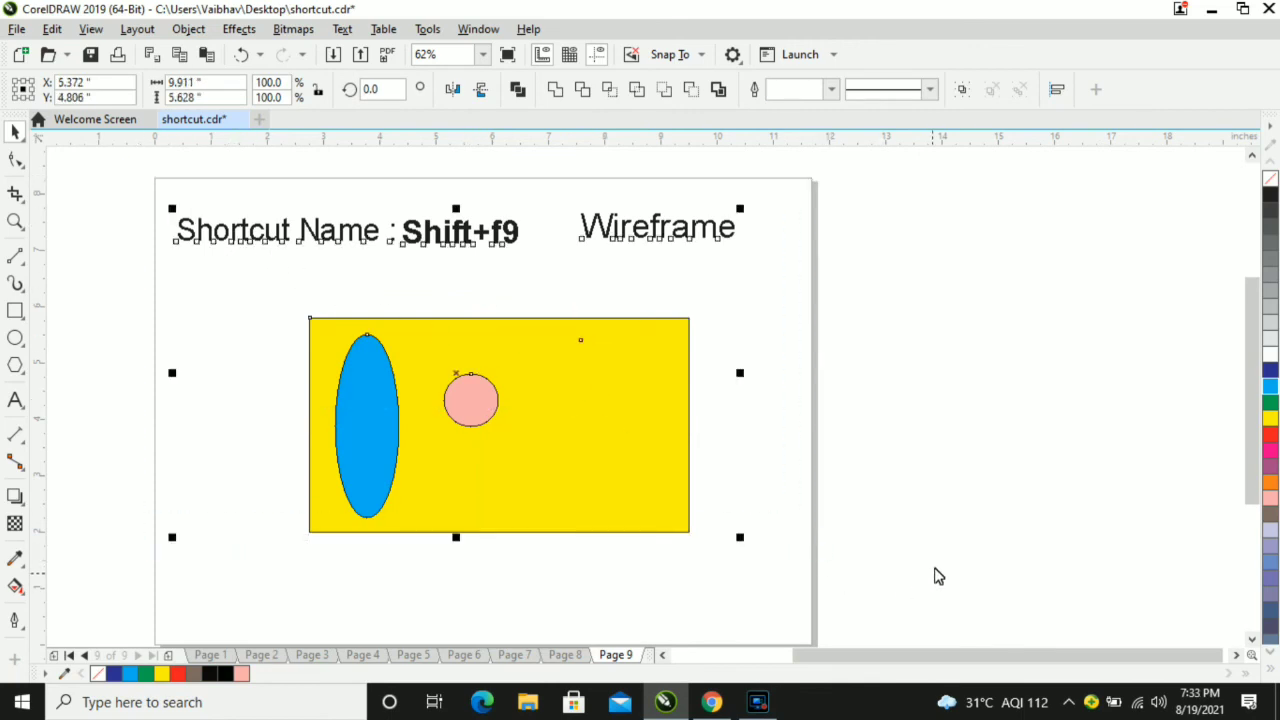
{"action": "left_click", "coordinate": [90, 29]}
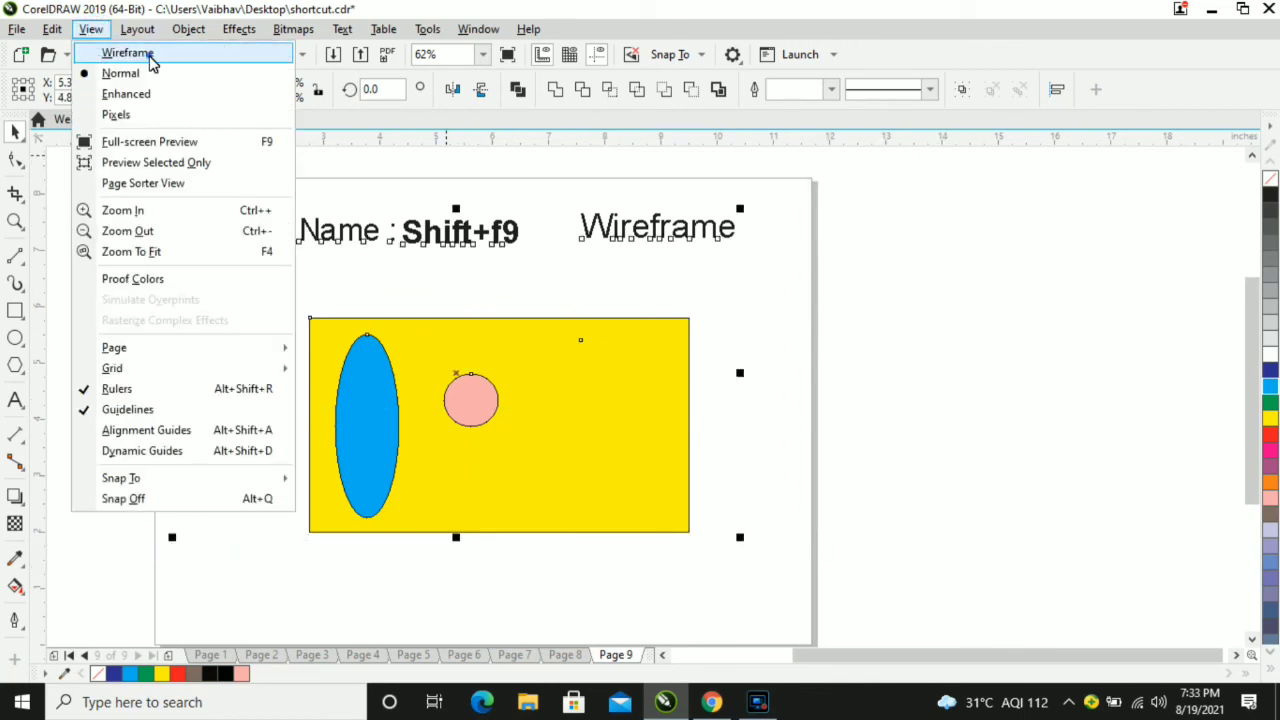
{"action": "left_click", "coordinate": [127, 53]}
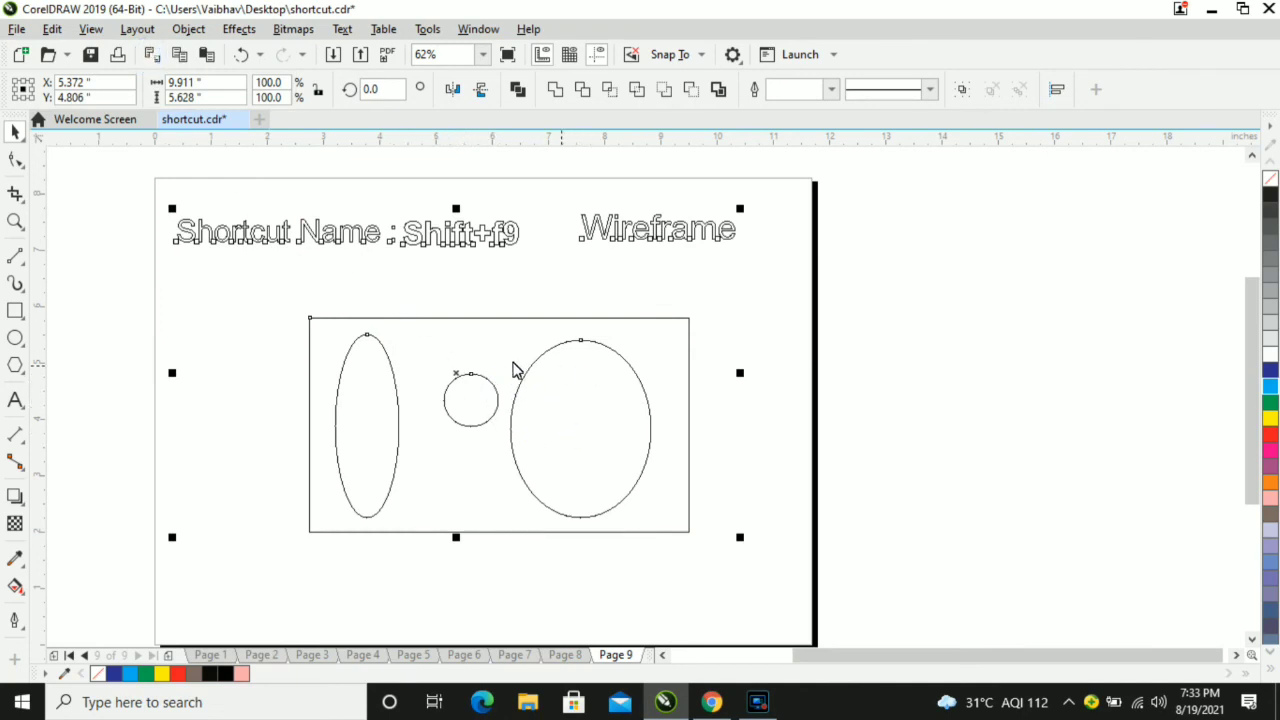
{"action": "left_click", "coordinate": [90, 29]}
{"action": "left_click", "coordinate": [120, 72]}
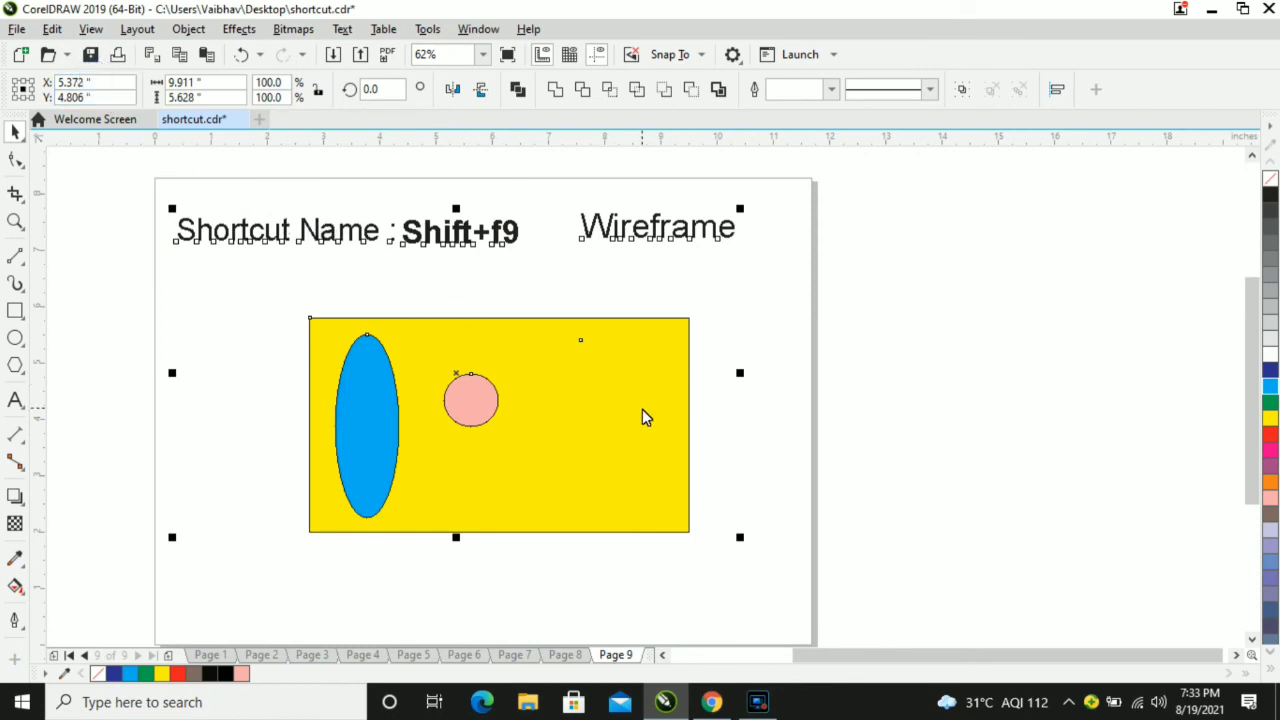
Toggle Wireframe view on once more to inspect the outlines, and restore Normal view with nothing selected
{"action": "key", "text": "shift+F9"}
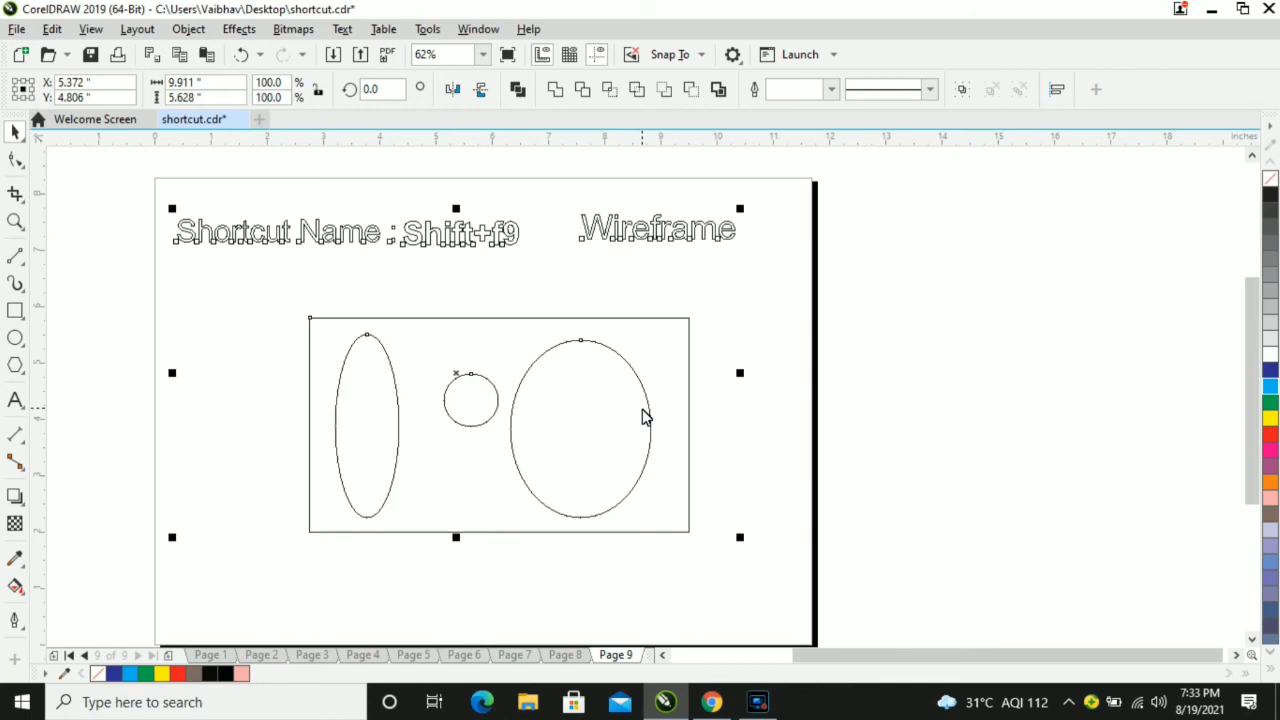
{"action": "left_click", "coordinate": [90, 29]}
{"action": "left_click", "coordinate": [88, 74]}
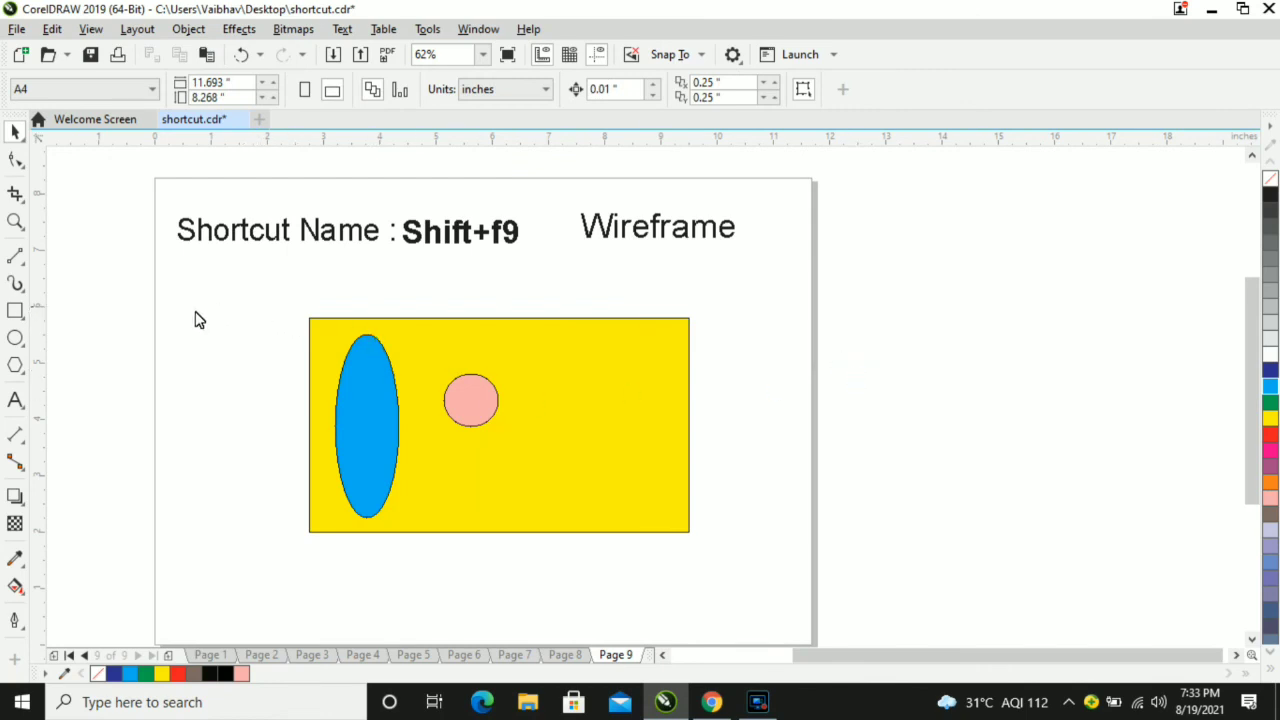
Add a two-line text reading "Done" and "Thank You" at the page's right edge, beside the yellow rectangle
{"action": "left_click", "coordinate": [15, 400]}
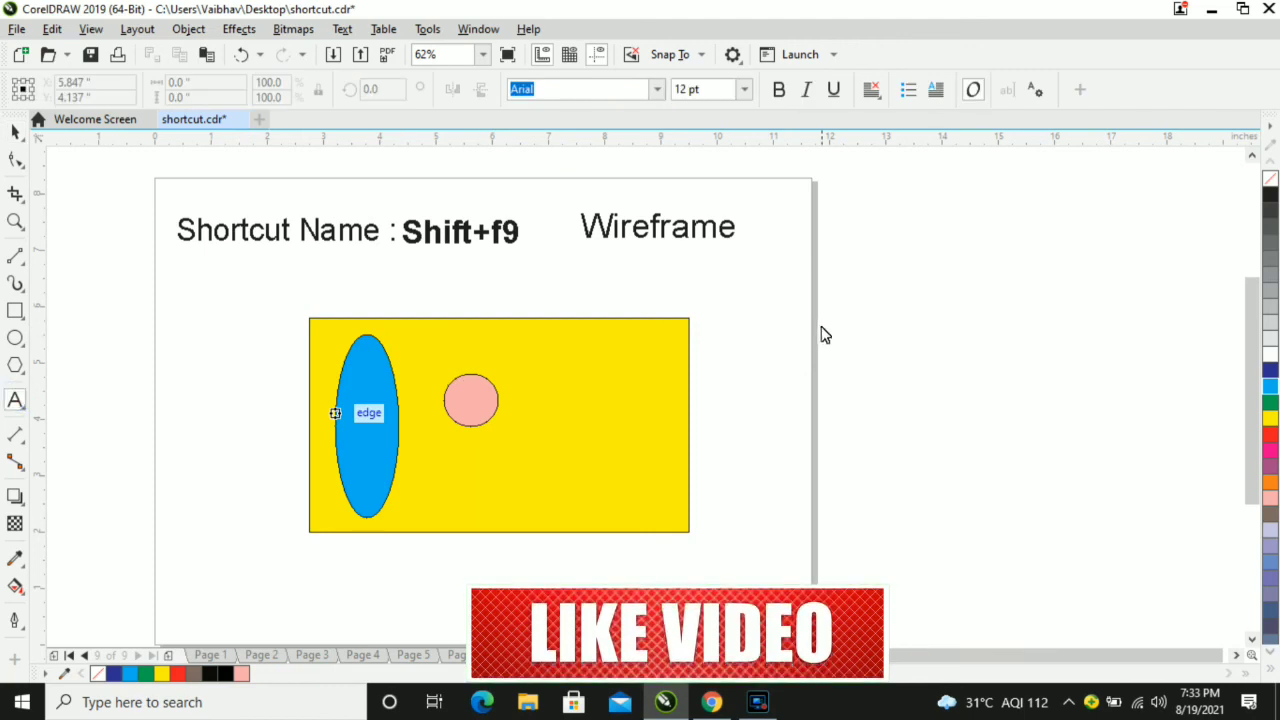
{"action": "left_click", "coordinate": [790, 330]}
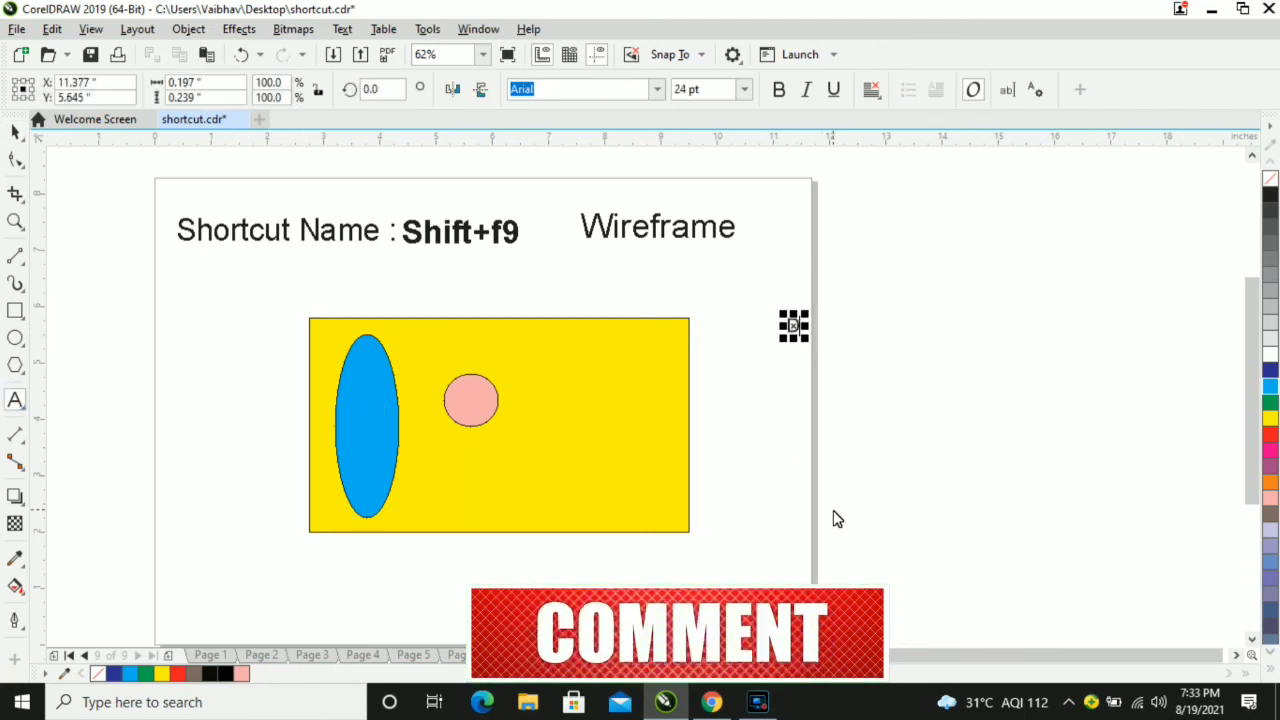
{"action": "type", "text": "Done"}
{"action": "key", "text": "Return"}
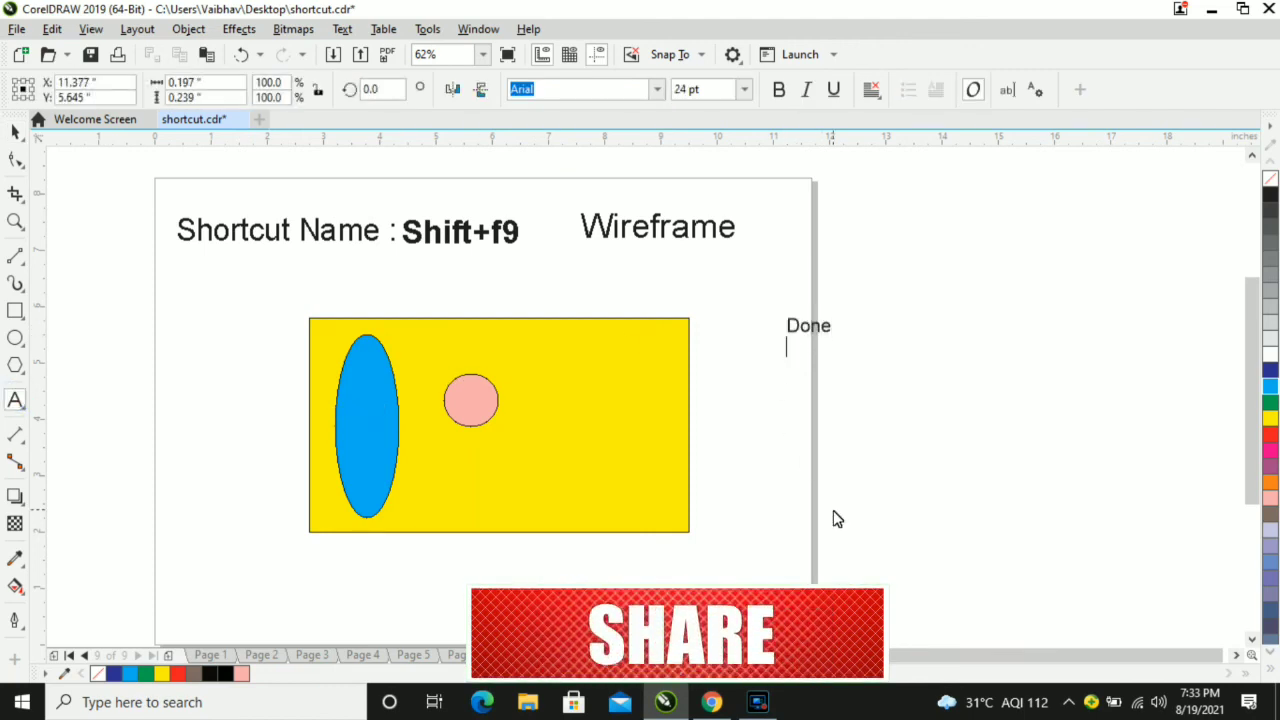
{"action": "type", "text": "Thank Y"}
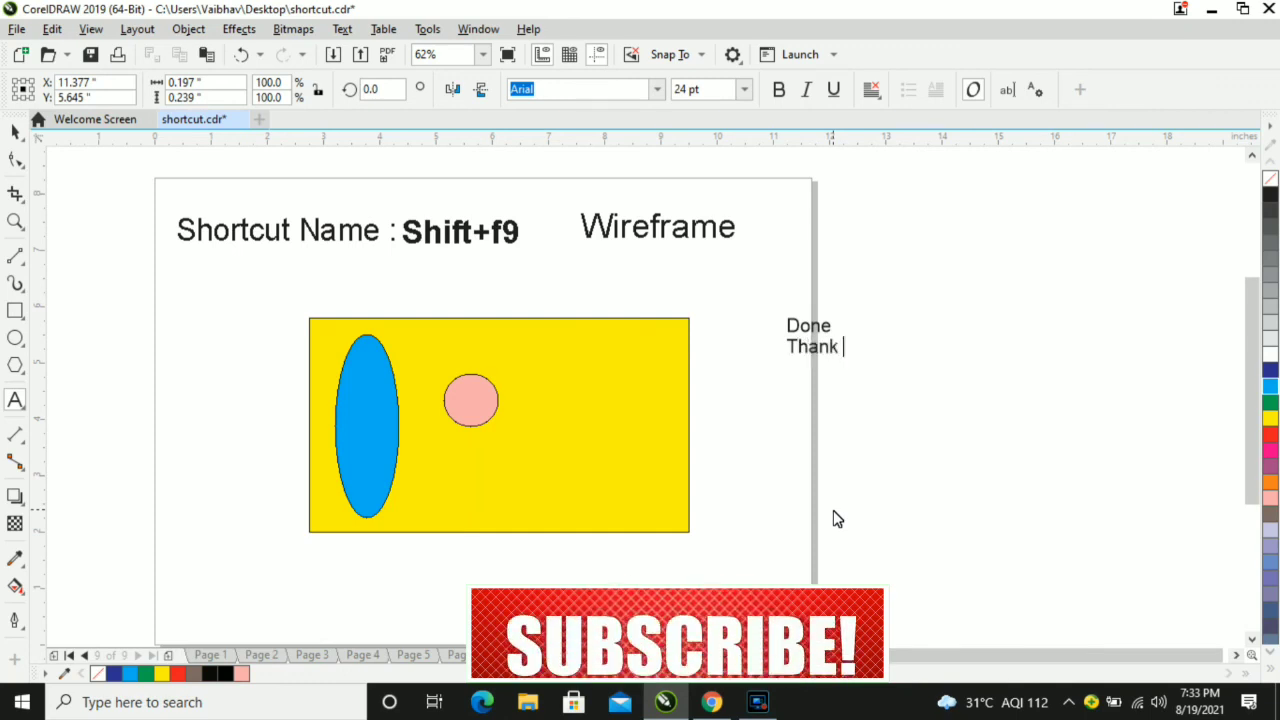
{"action": "type", "text": "ou"}
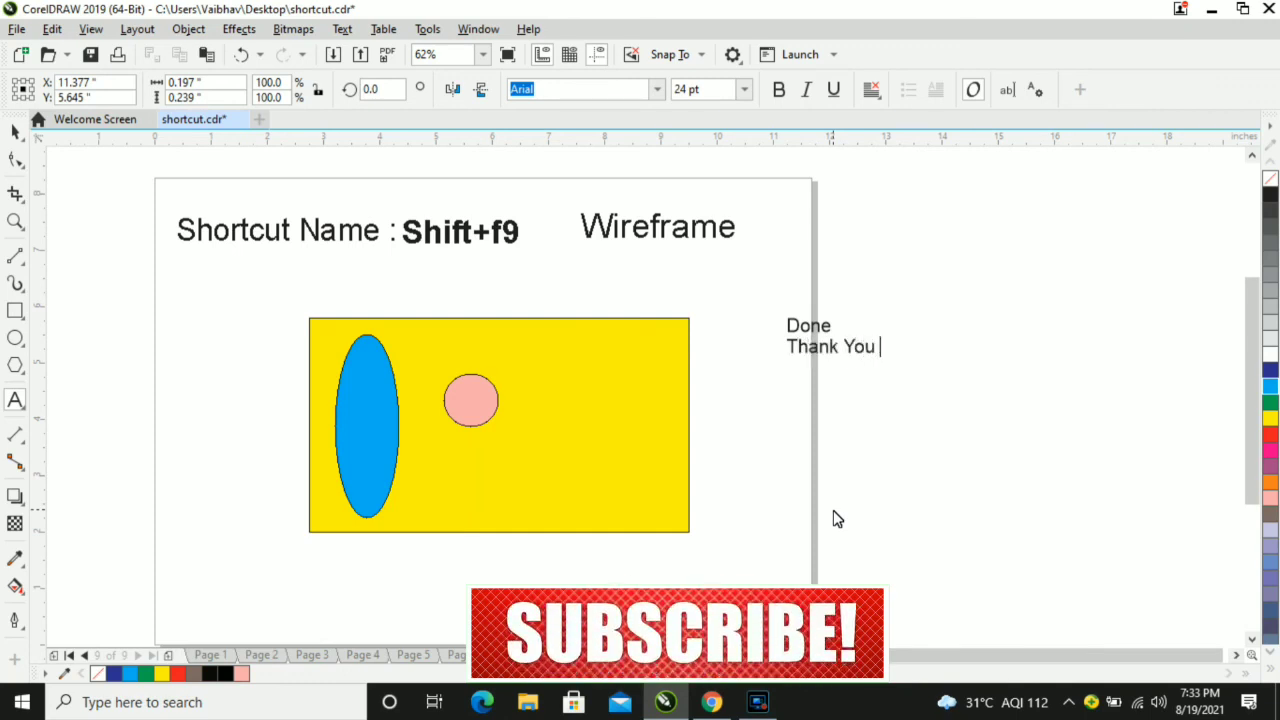